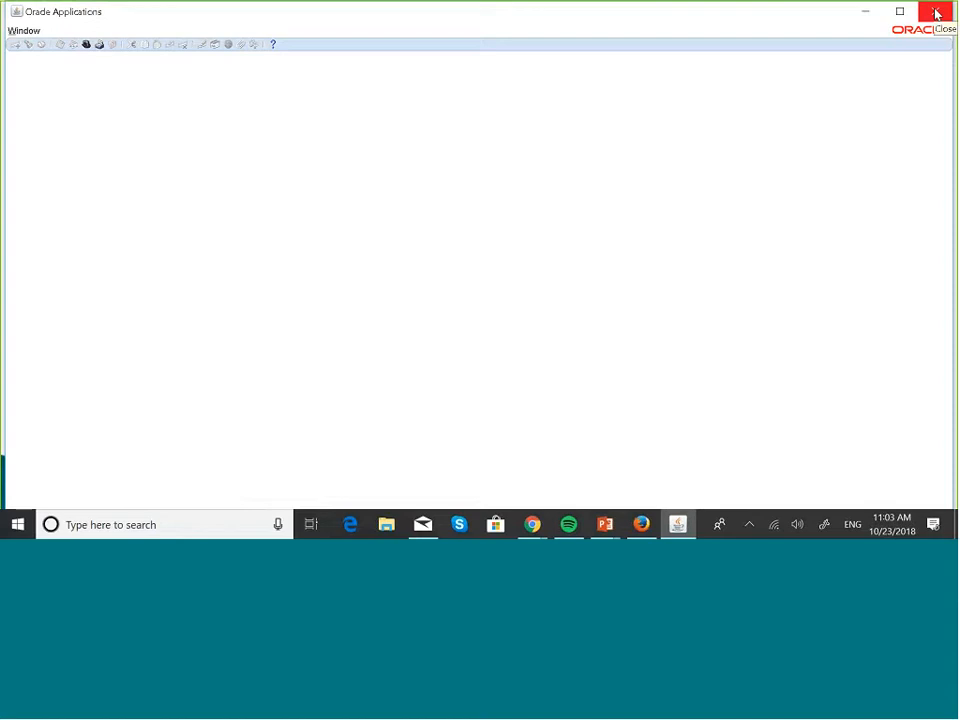
Close the empty Oracle Applications window and bring up the Firefox 'Performing Inquiry…' tutorial
click(936, 13)
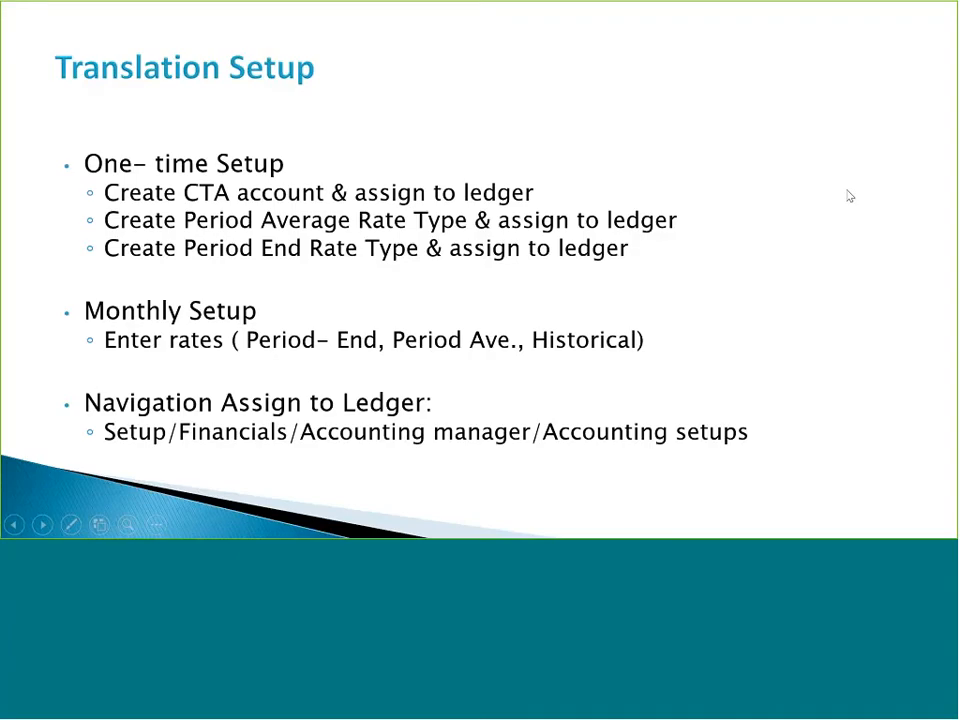
key(super+Tab)
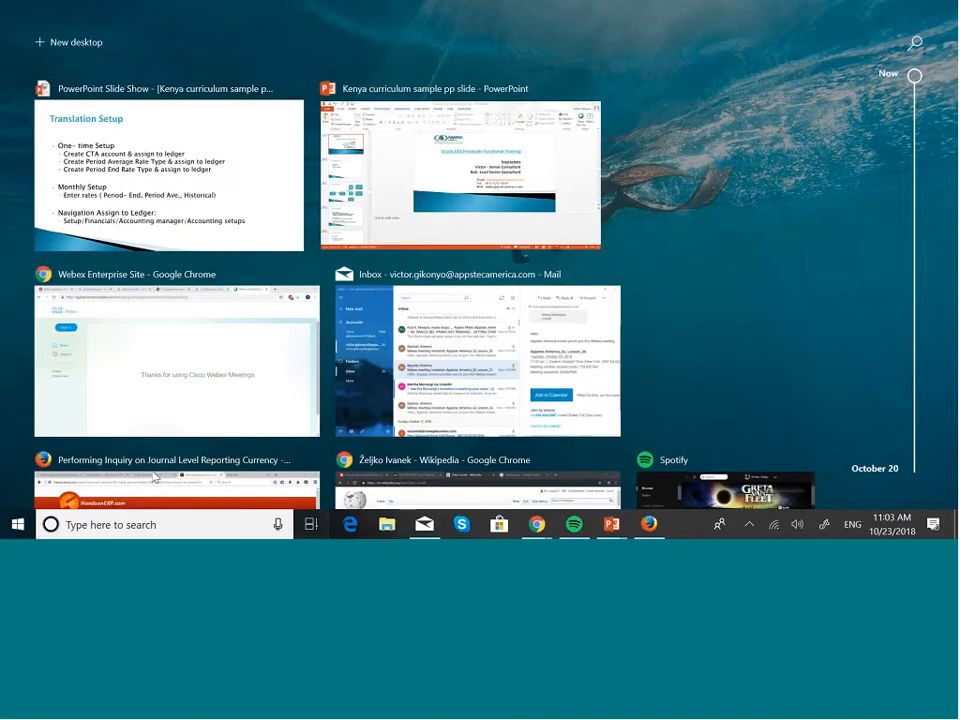
scroll(212, 376, down, 3)
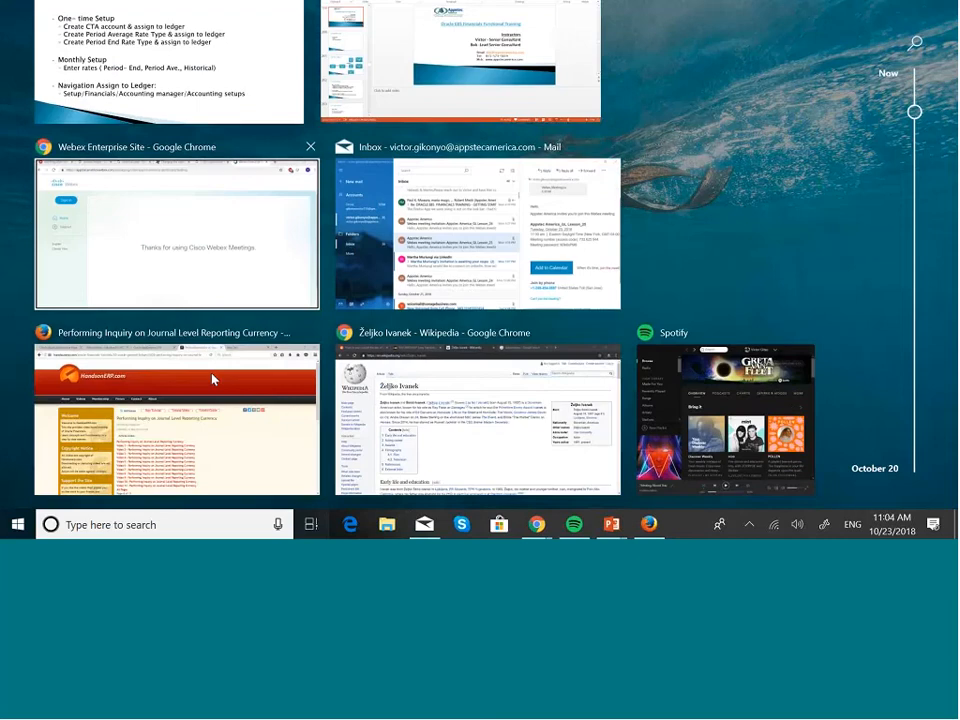
click(188, 285)
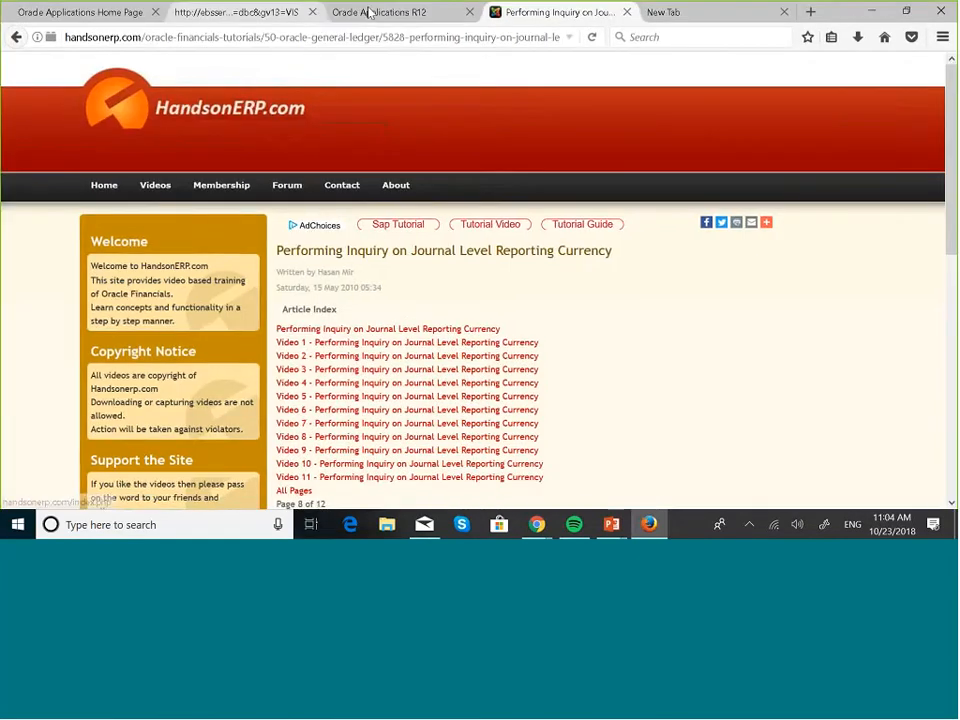
Log out of Oracle E-Business Suite and log back in as the other user
click(368, 11)
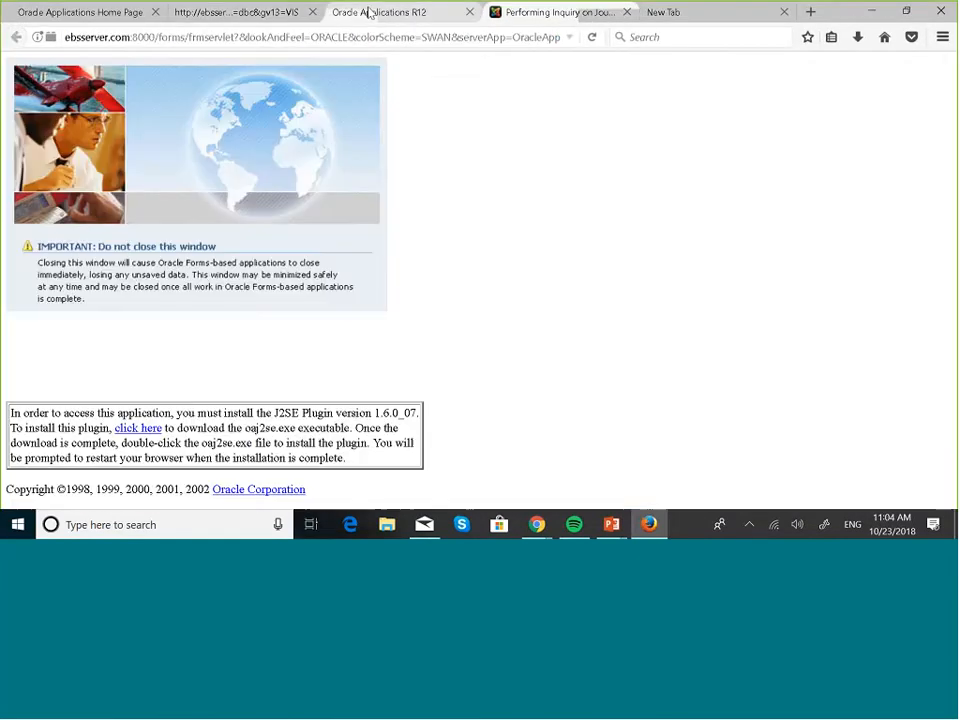
click(122, 16)
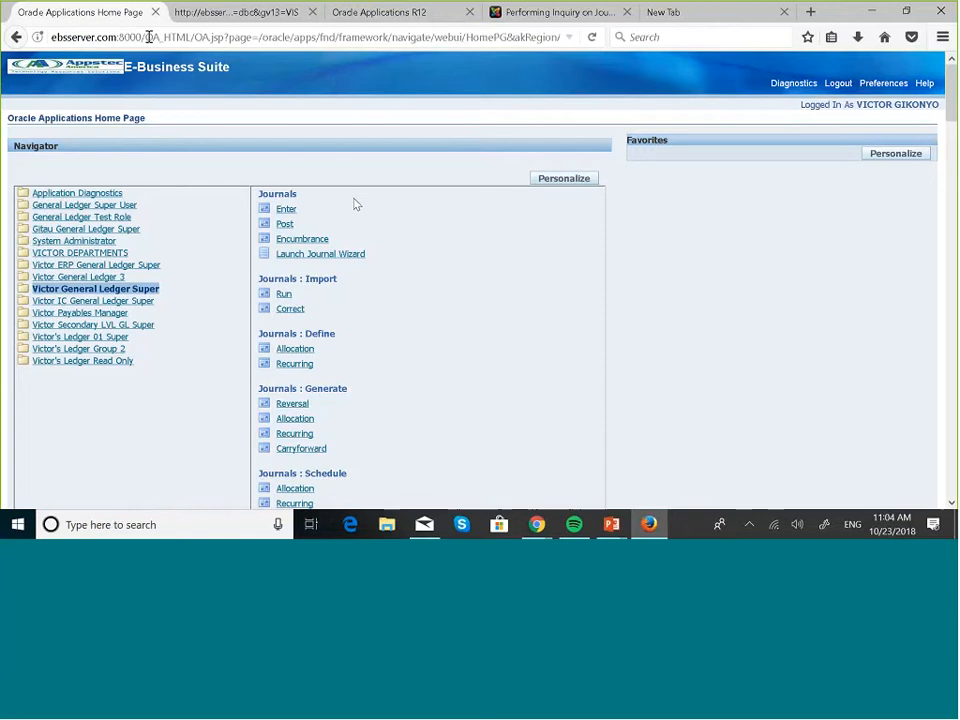
click(840, 84)
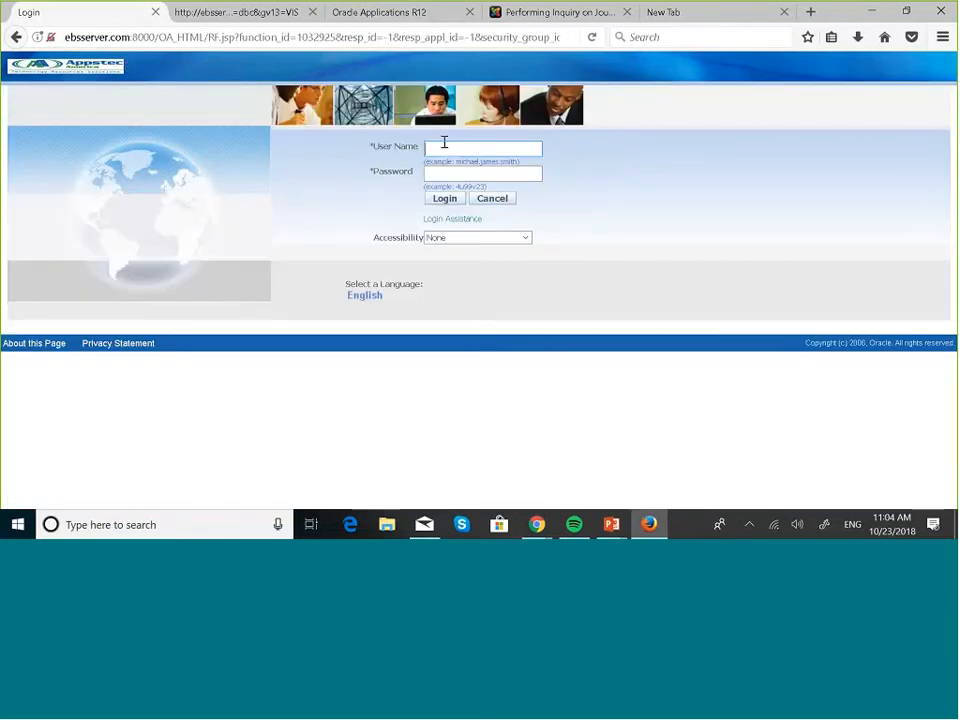
click(444, 147)
text(bo)
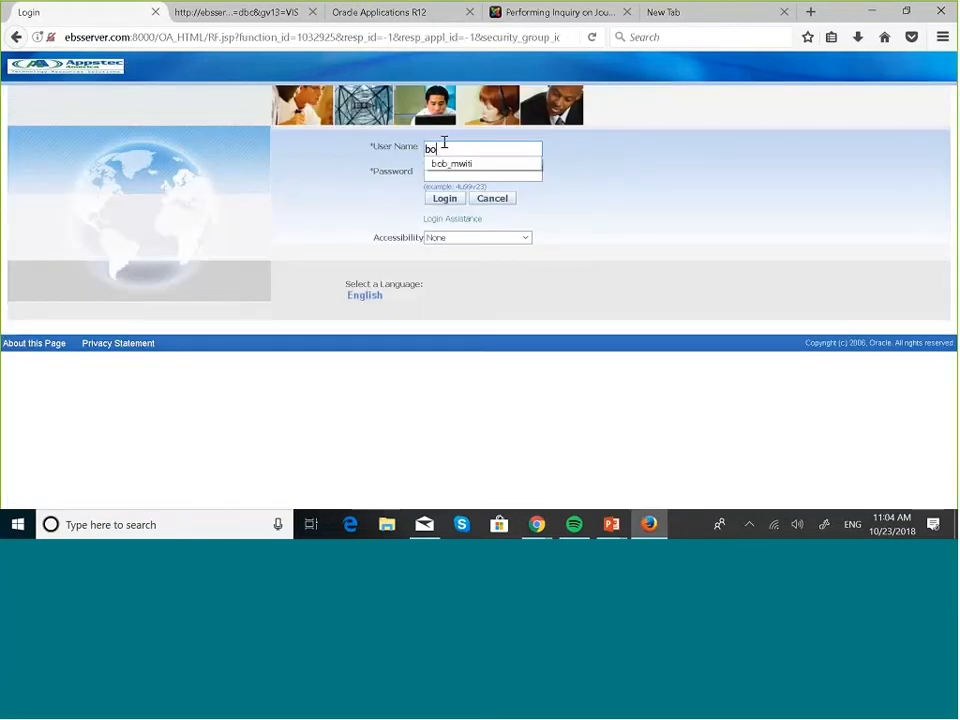
text(b)
click(456, 162)
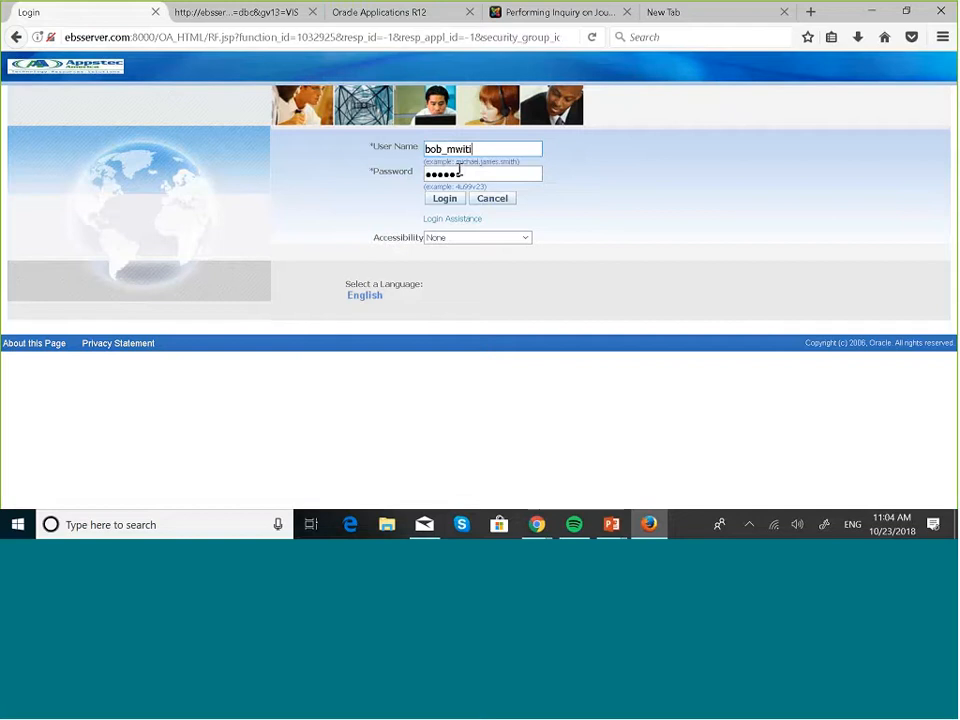
click(445, 198)
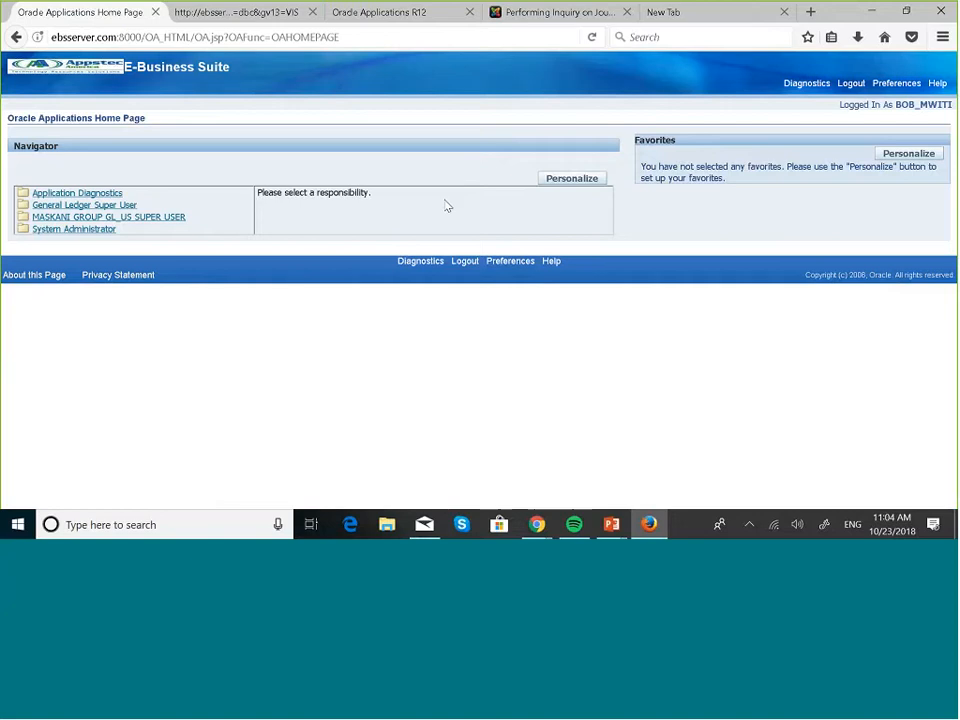
Open the MASKANI GROUP GL_US SUPER USER responsibility and glance at the Translation Setup slideshow
click(177, 222)
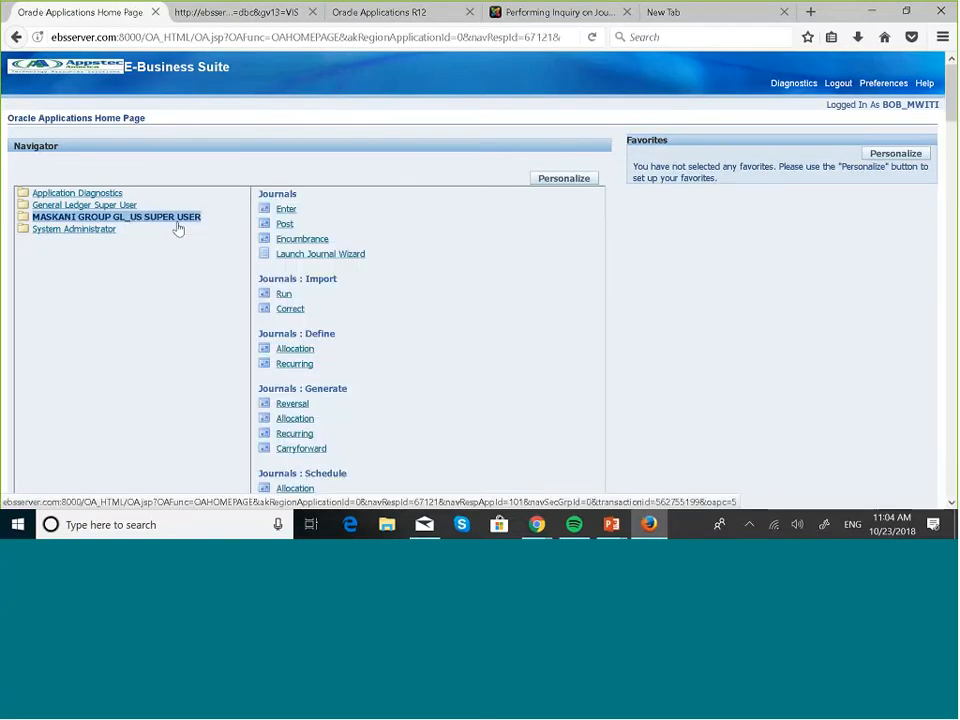
key(super+Tab)
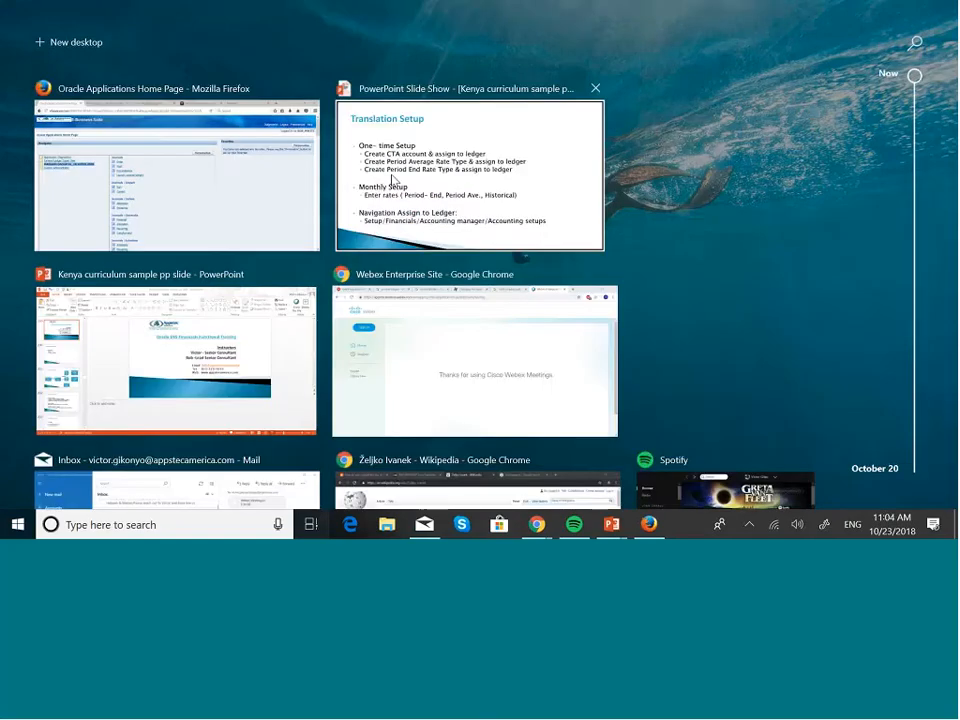
click(392, 181)
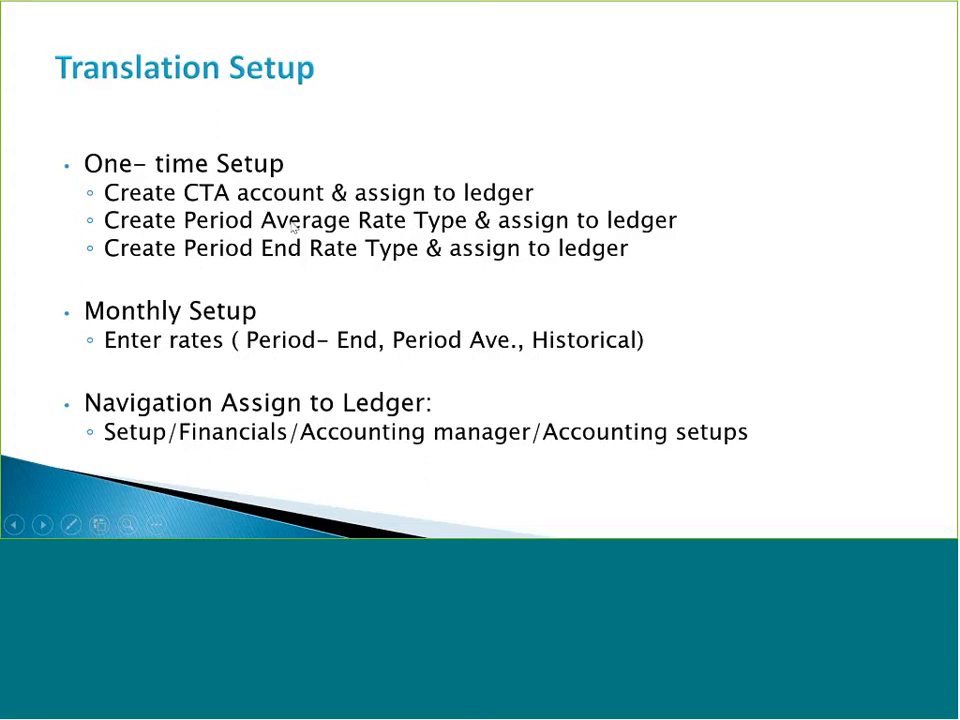
key(super+Tab)
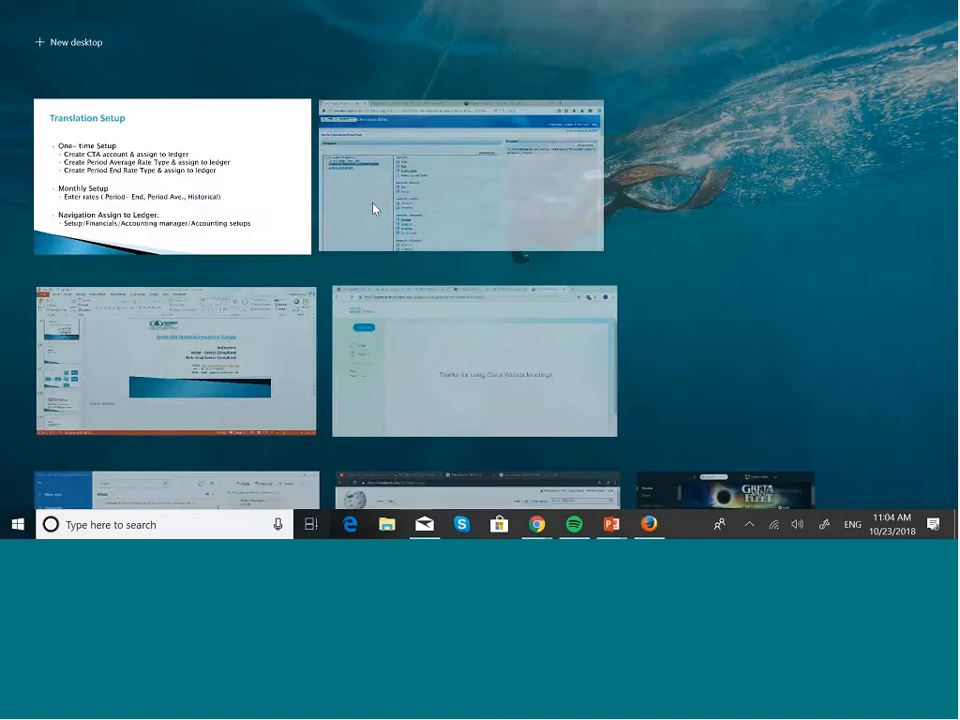
Back in the Oracle navigator, open Setup : Financials : Flexfields : Key : Values
click(384, 208)
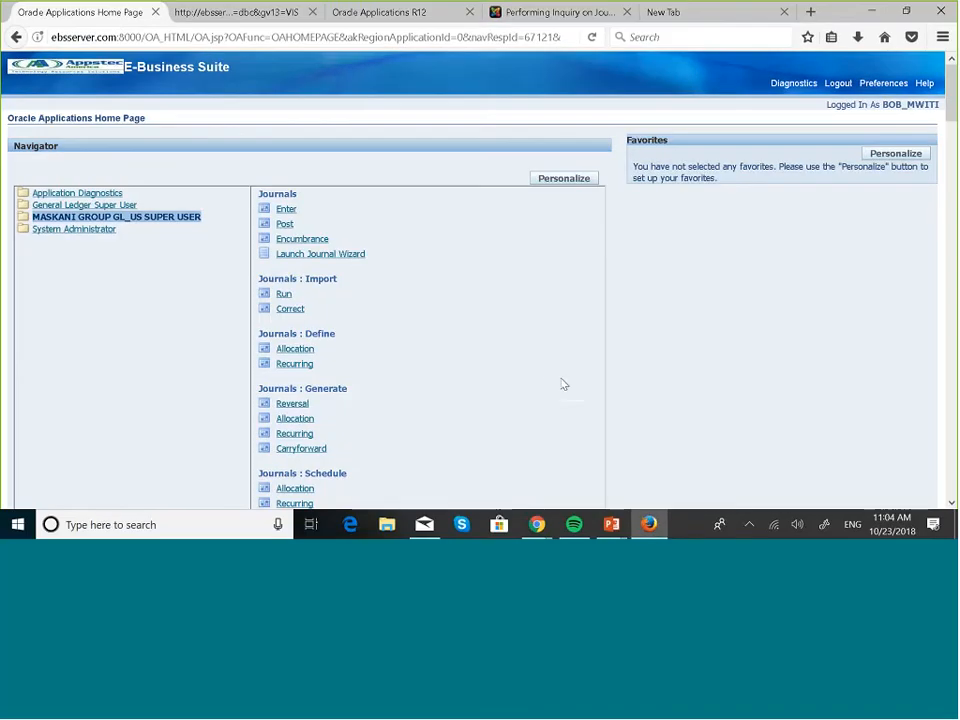
scroll(560, 383, down, 10)
scroll(562, 384, down, 10)
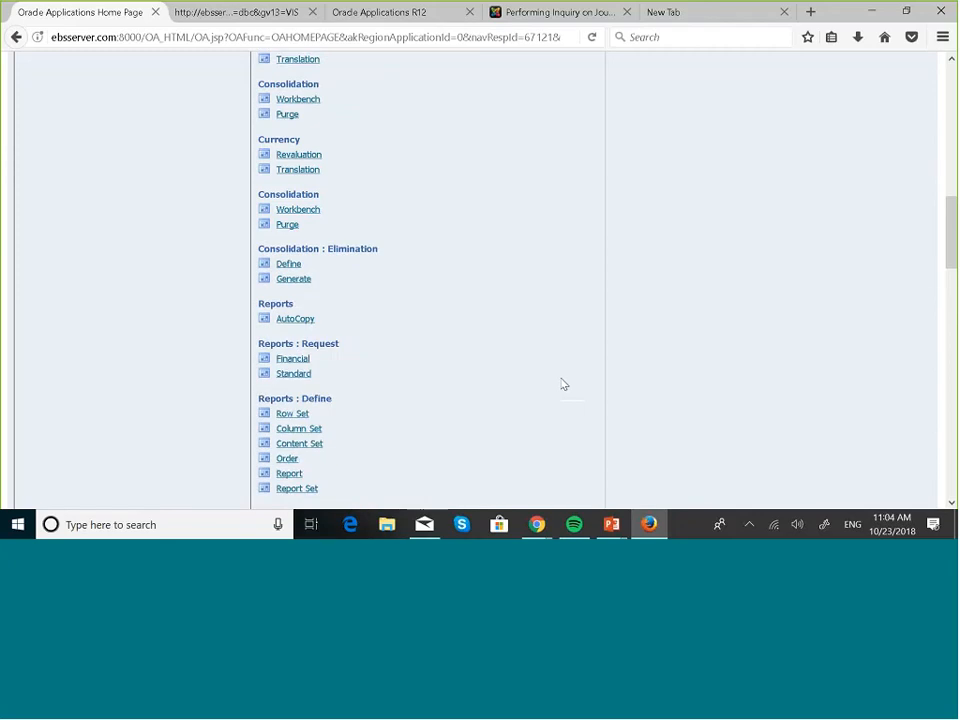
scroll(562, 384, down, 3)
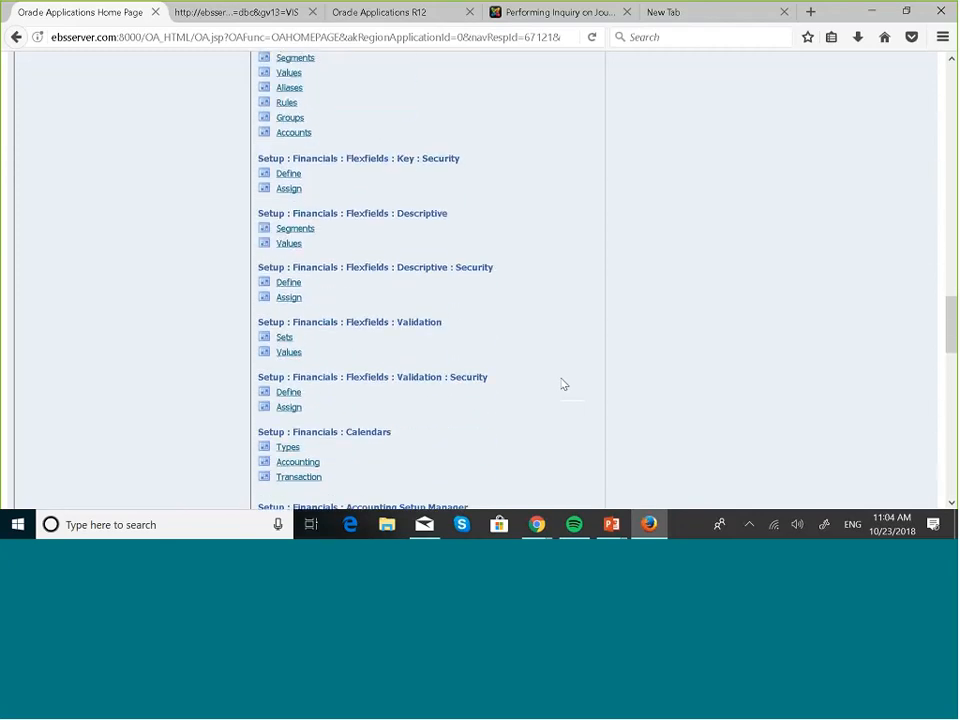
scroll(562, 384, down, 2)
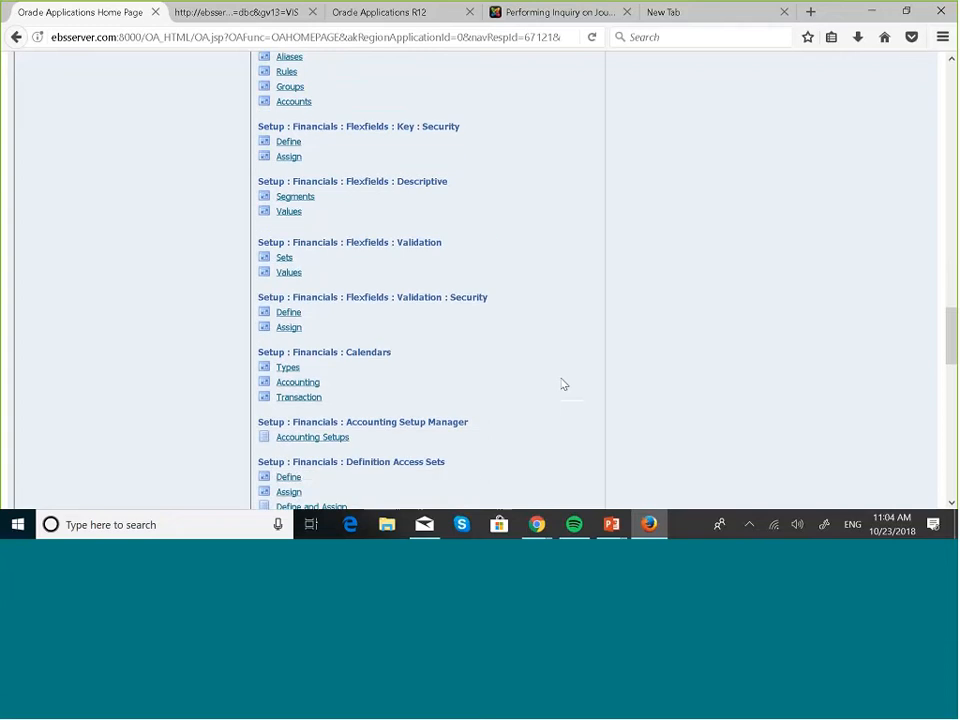
scroll(562, 384, up, 4)
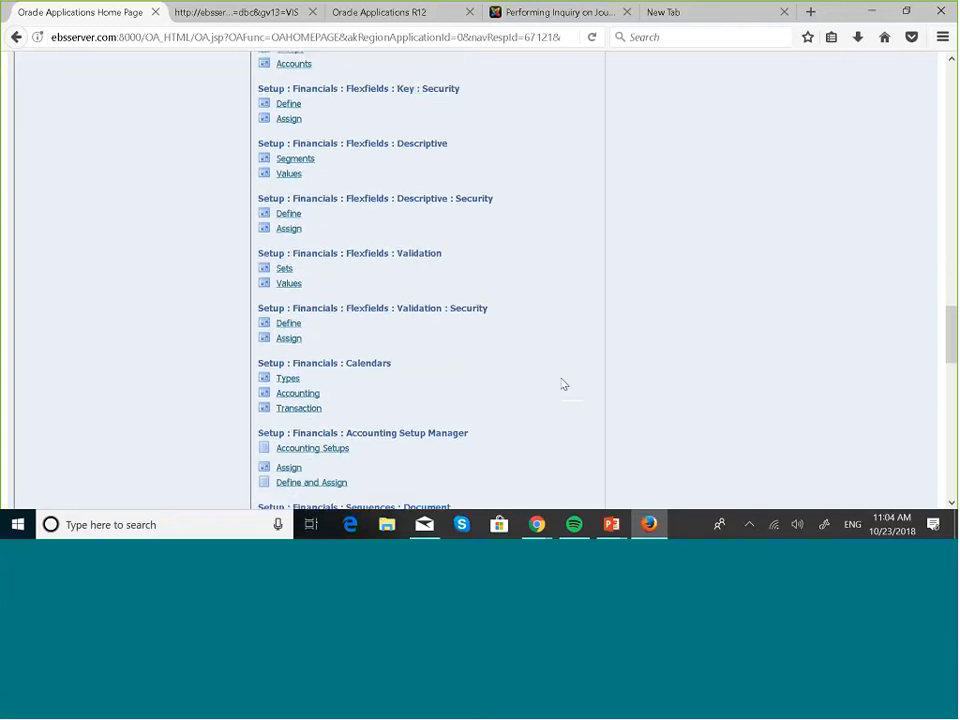
scroll(562, 384, up, 2)
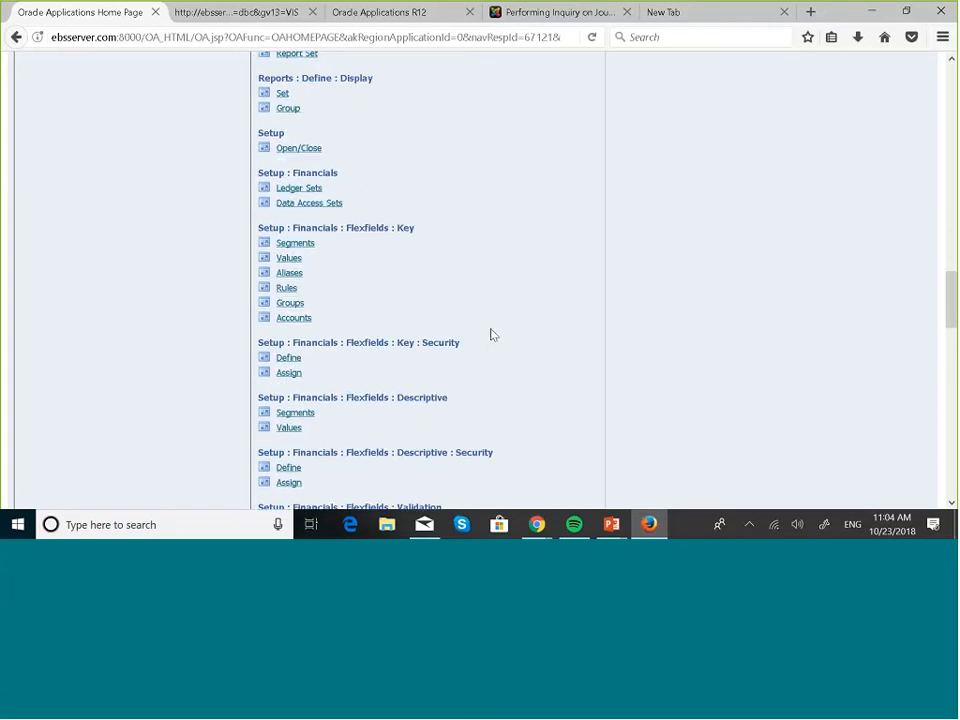
click(290, 258)
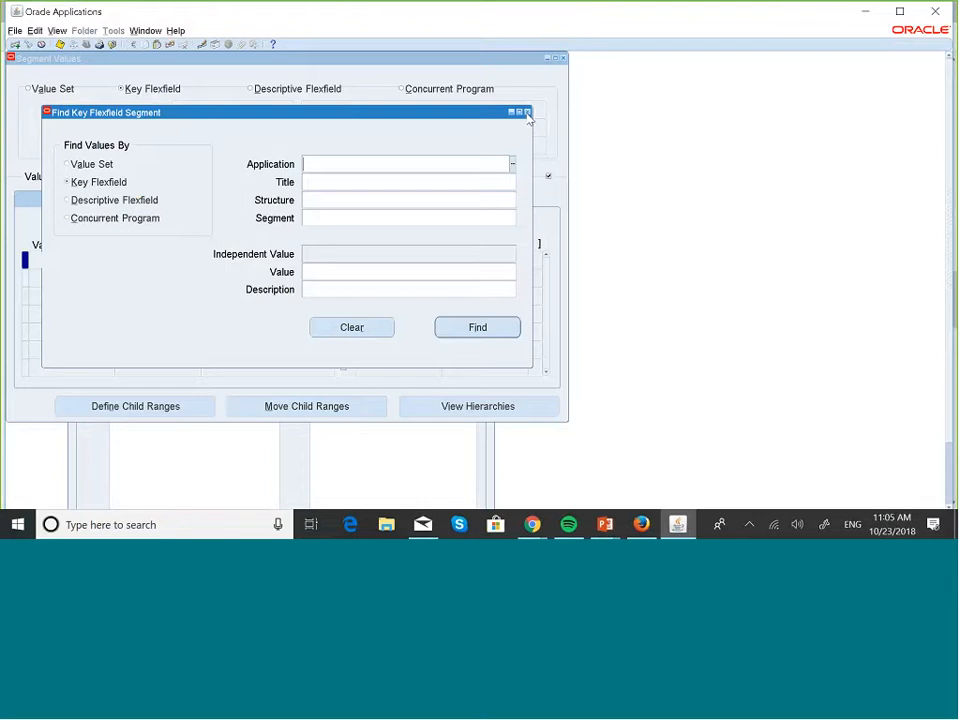
Leave the Find Key Flexfield Segment search window open with its fields still empty
mouse_move(680, 517)
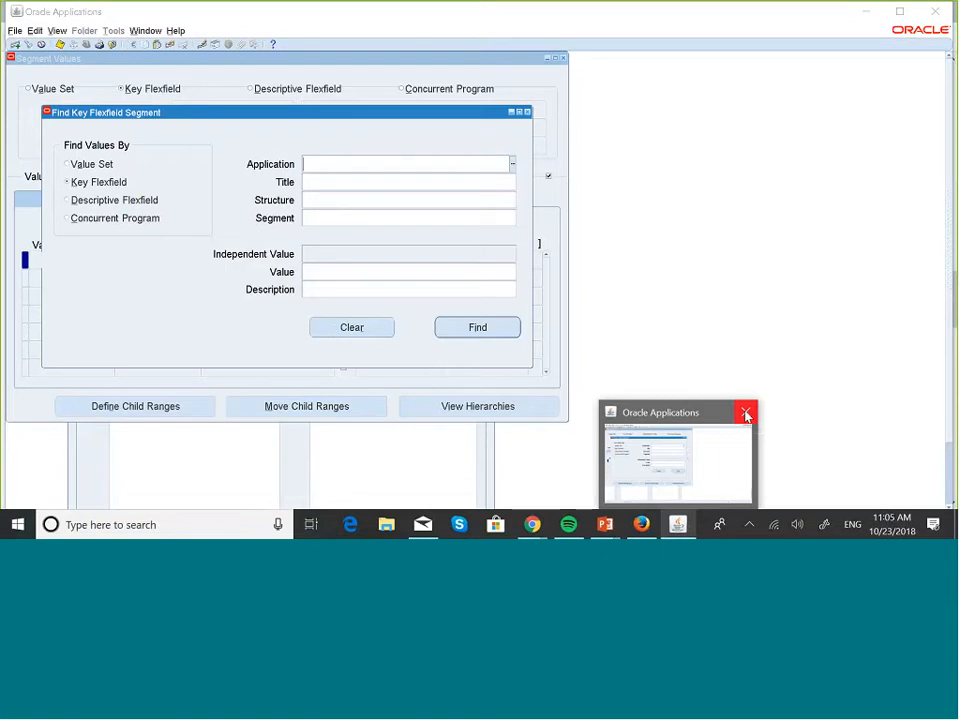
key(XF86AudioMicMute)
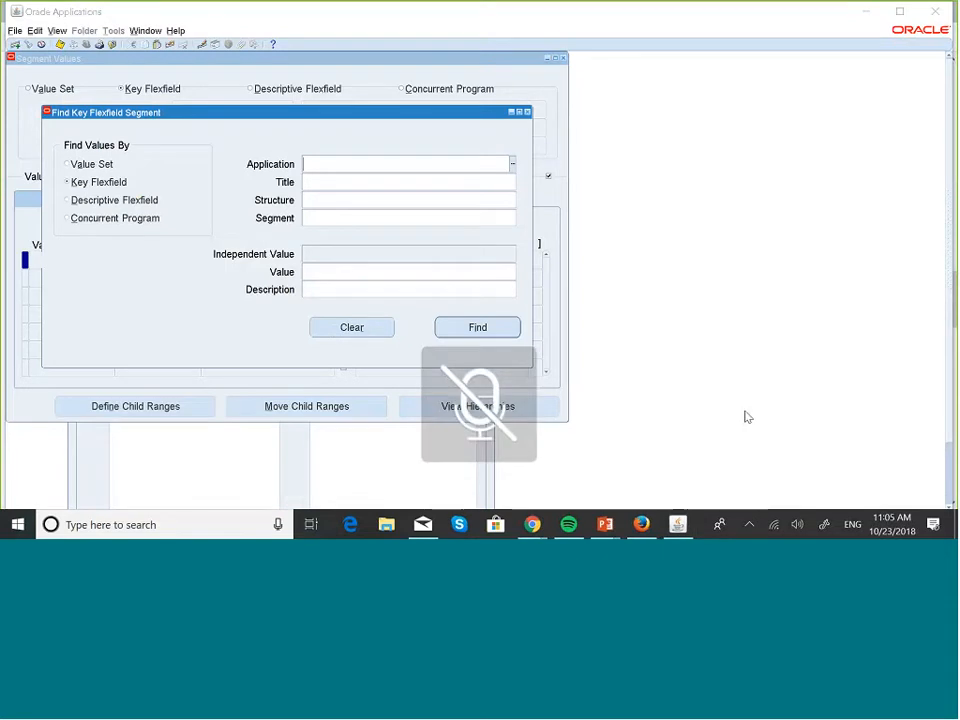
Search by value set name 'maskani', choose MASKANI GROUP ACCOUNT, and list its values
click(67, 164)
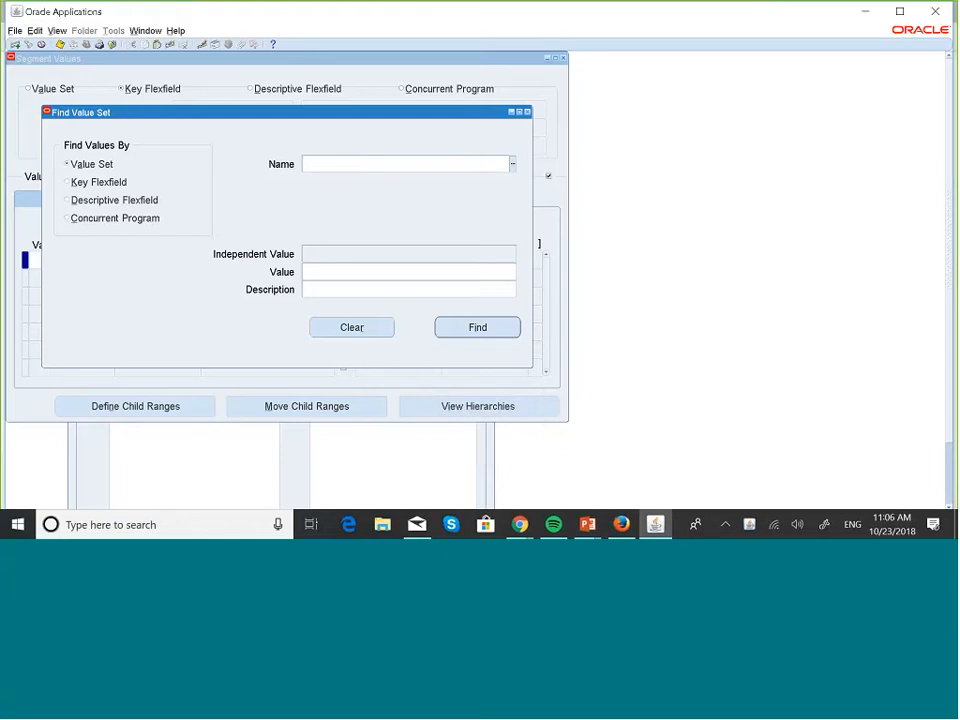
click(67, 182)
click(68, 166)
text(maskani)
key(Tab)
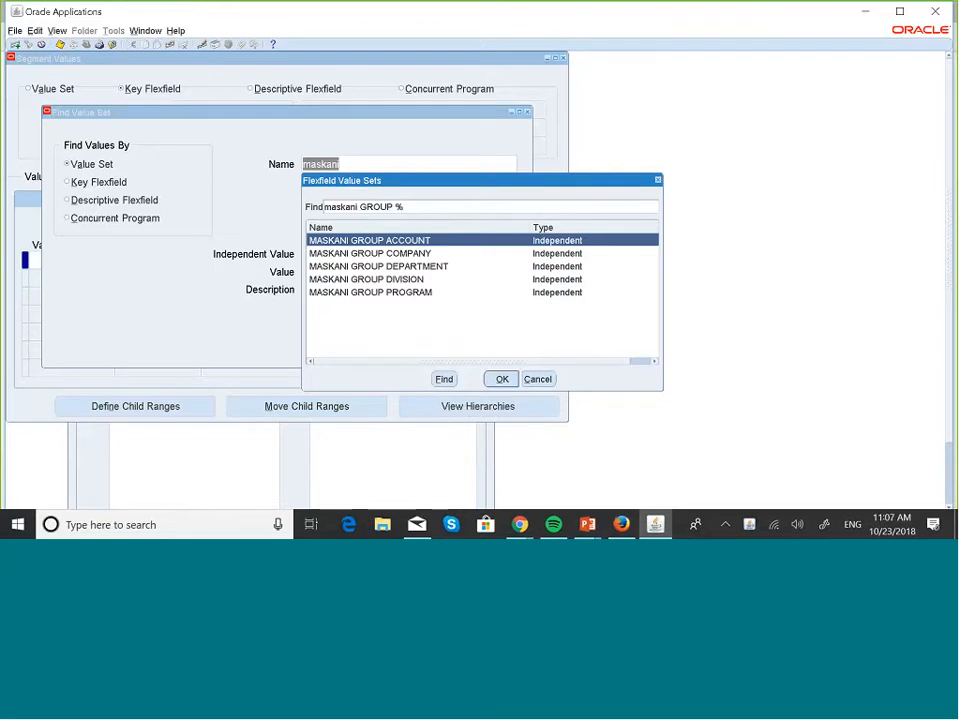
click(502, 380)
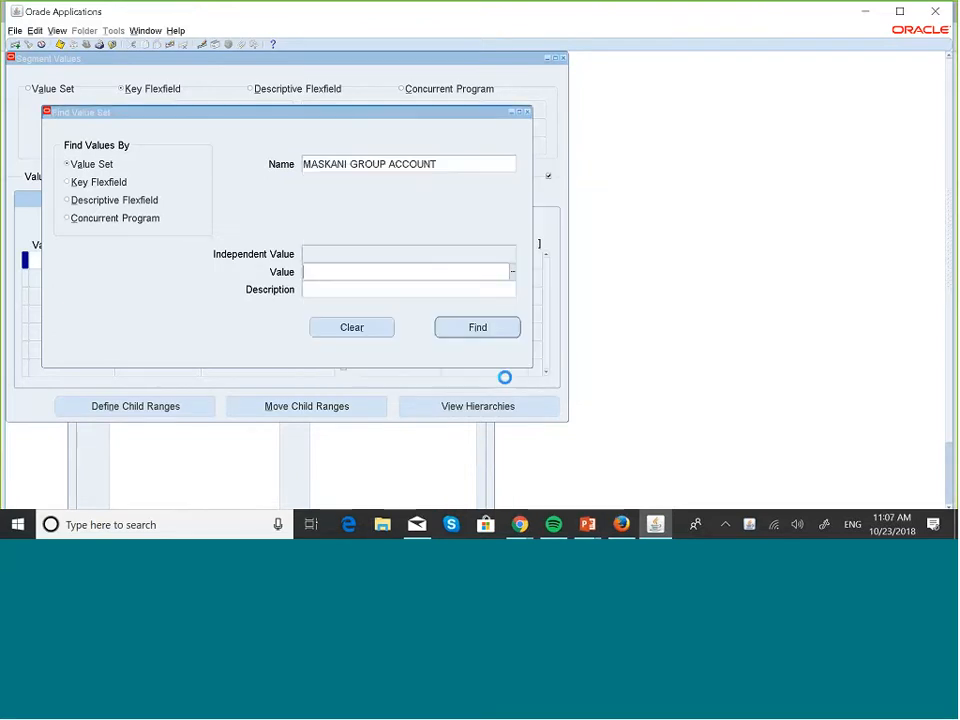
click(481, 325)
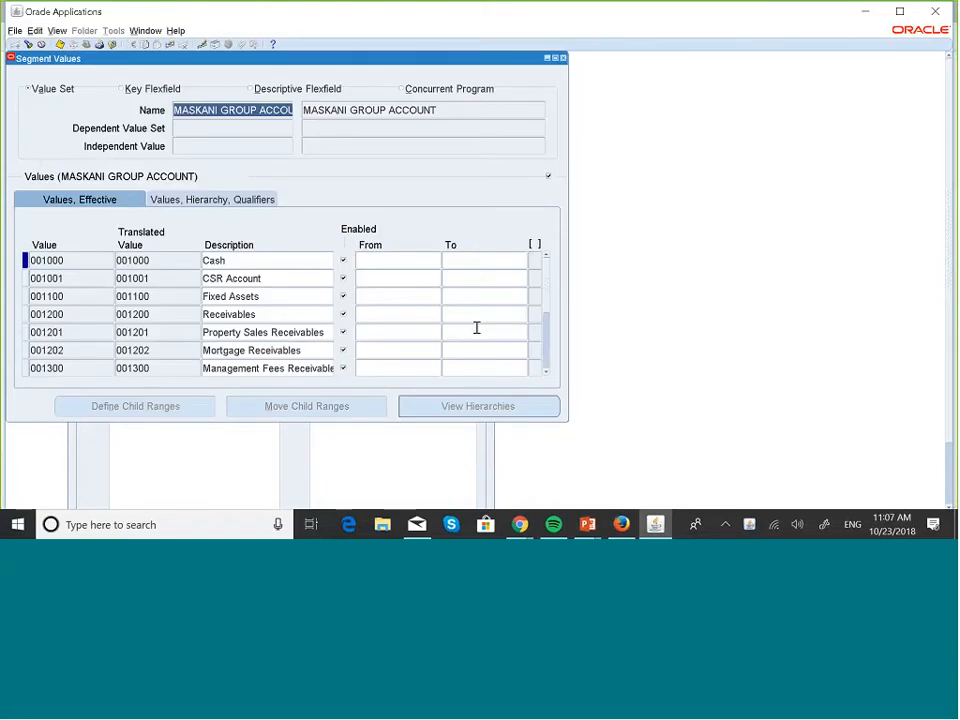
Scroll to 004102 Parking Fees and insert a blank value row right after it
click(547, 374)
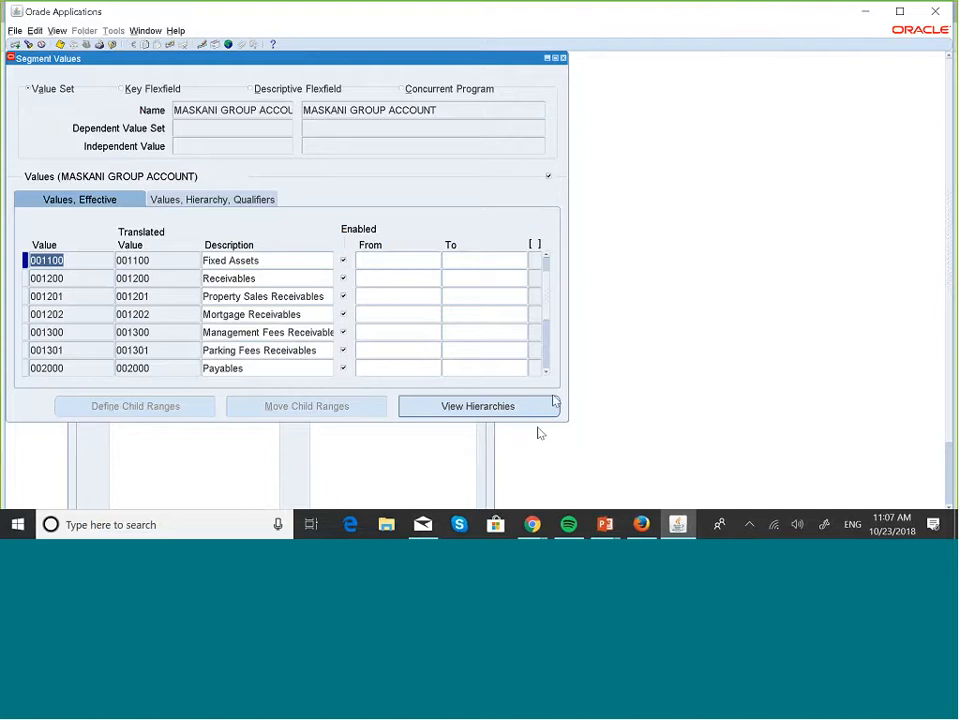
click(547, 375)
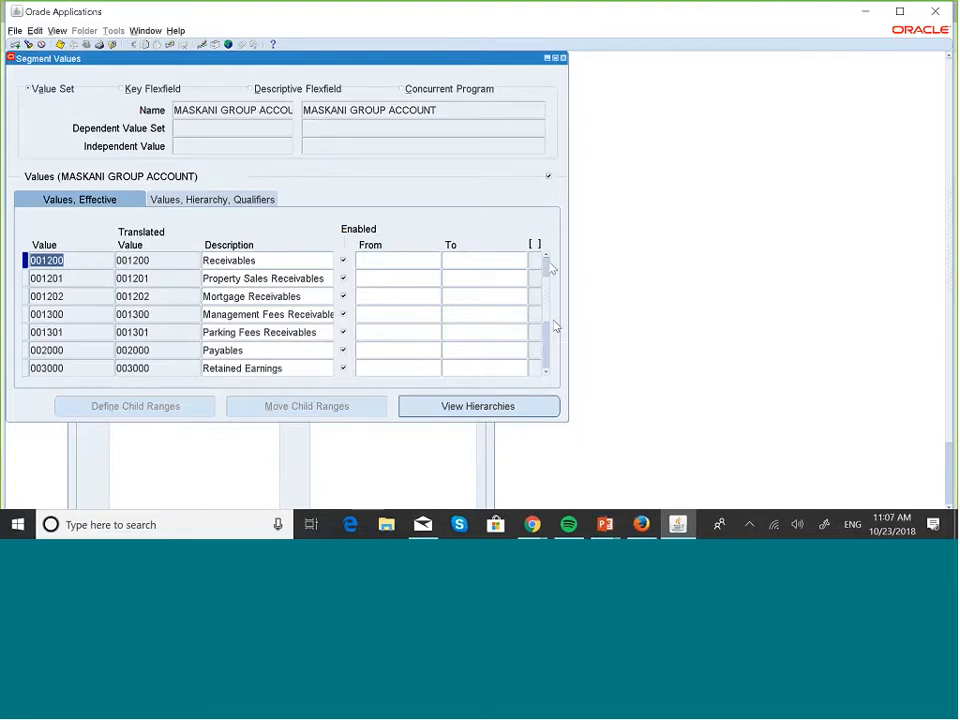
click(547, 258)
click(547, 258)
click(547, 258)
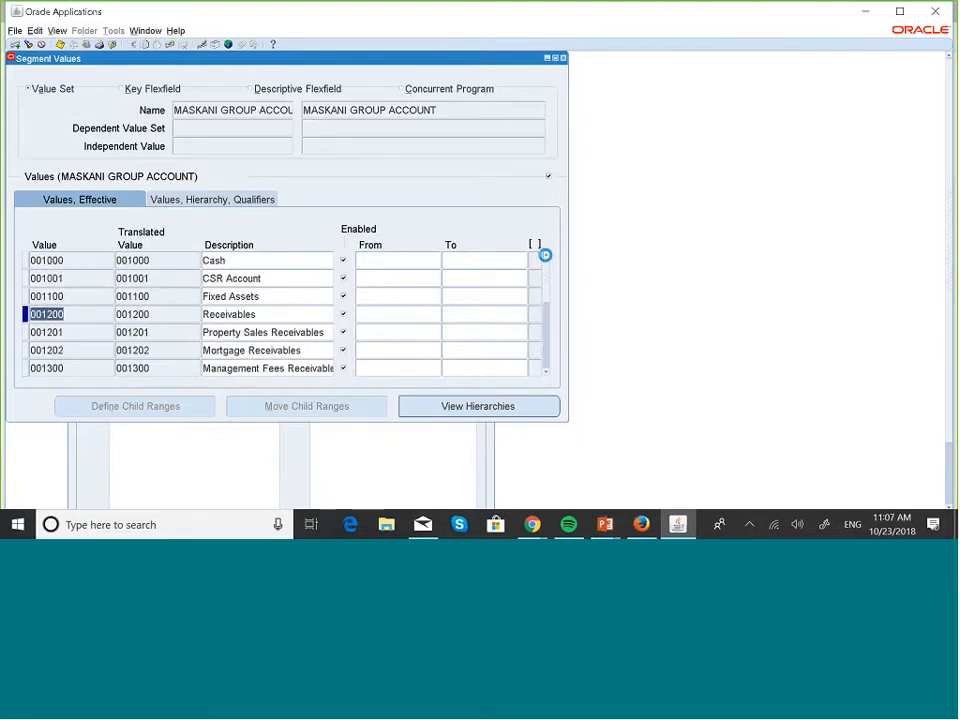
click(546, 367)
click(546, 367)
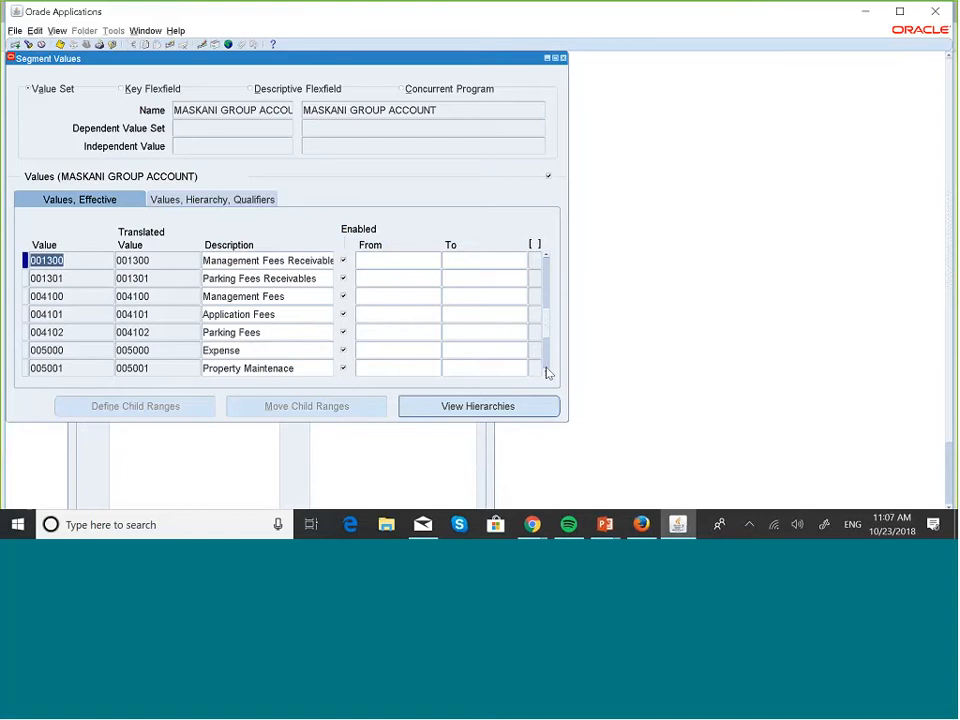
click(48, 330)
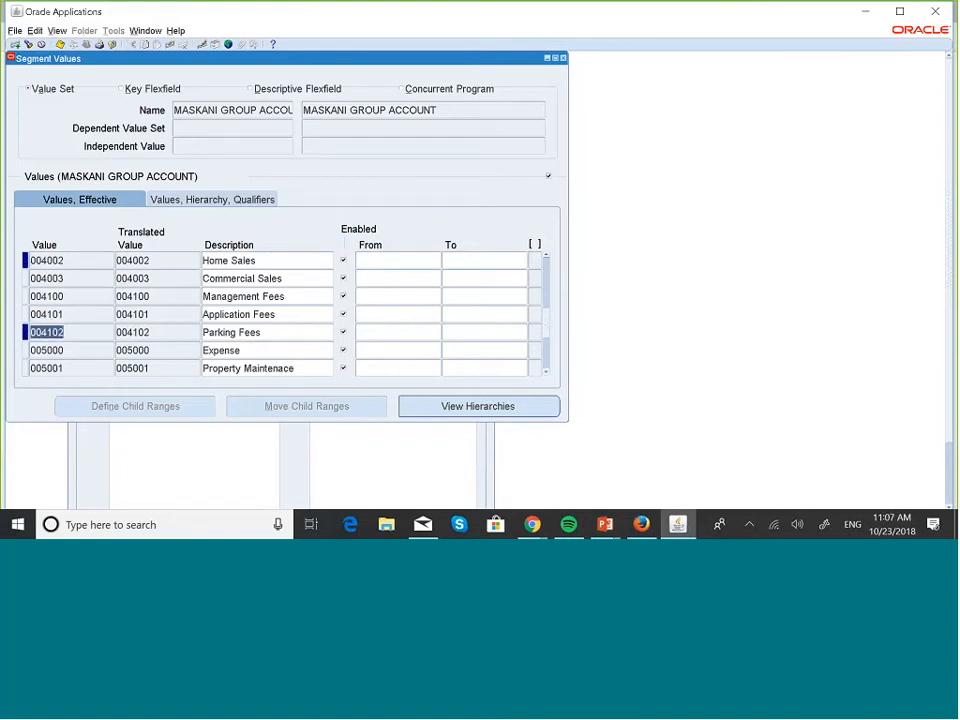
click(14, 44)
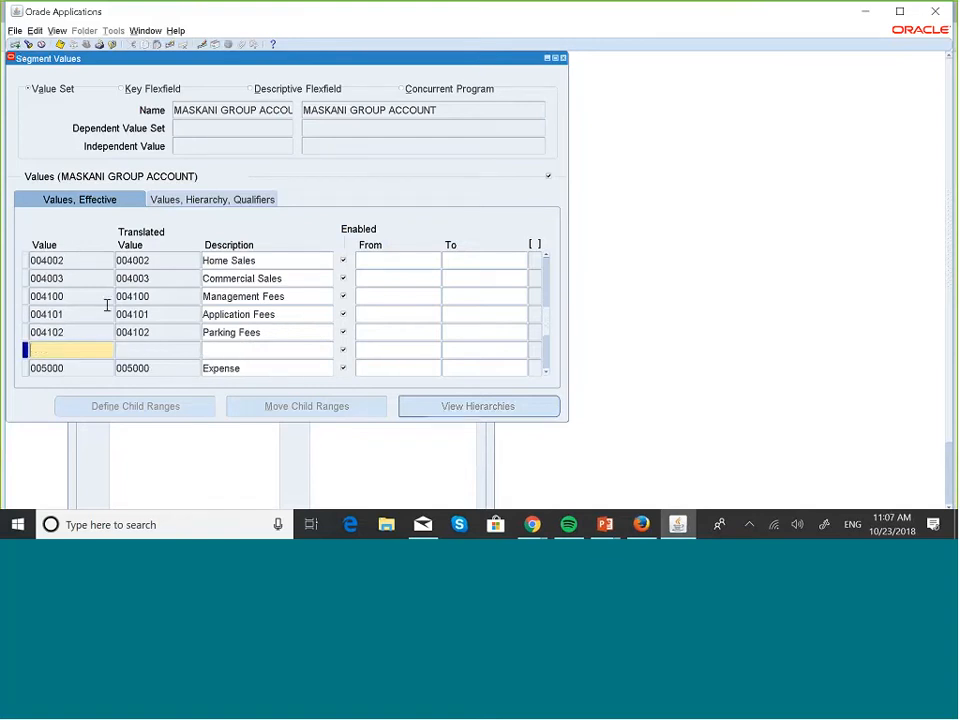
Enter new value 001900 with description 'CTA Account'
text(001900)
click(218, 346)
key(Caps_Lock)
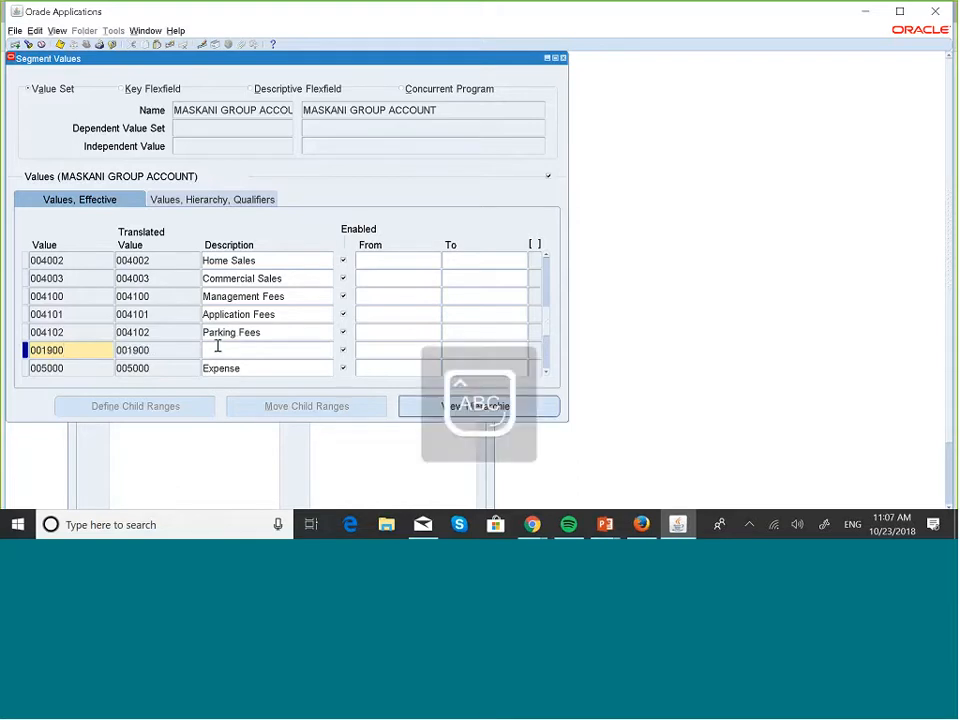
text(CT)
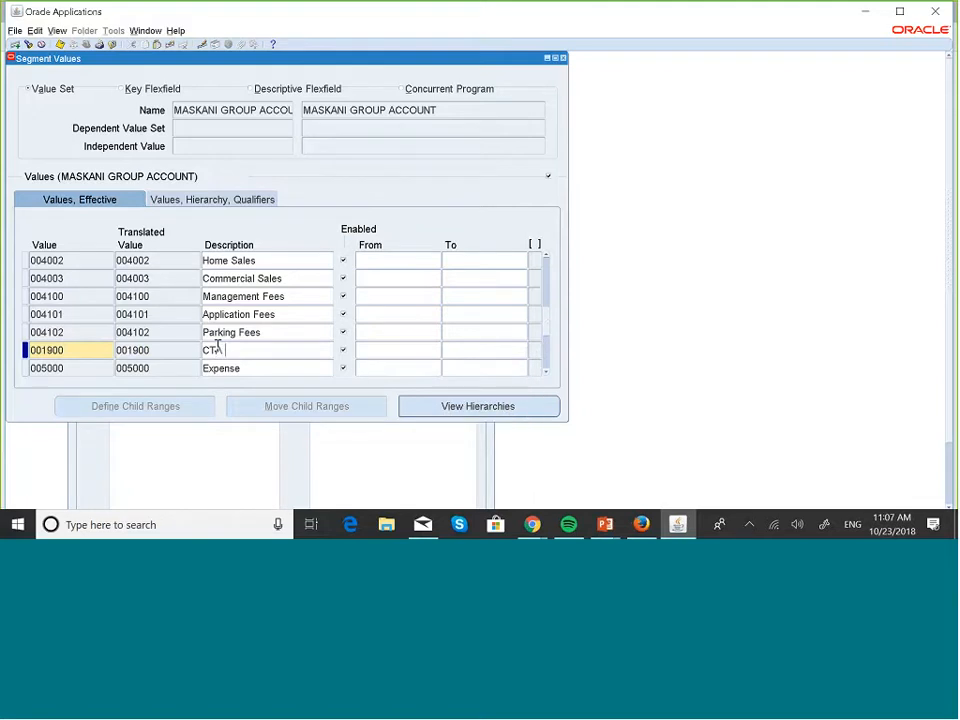
text( A)
key(Caps_Lock)
text(cco)
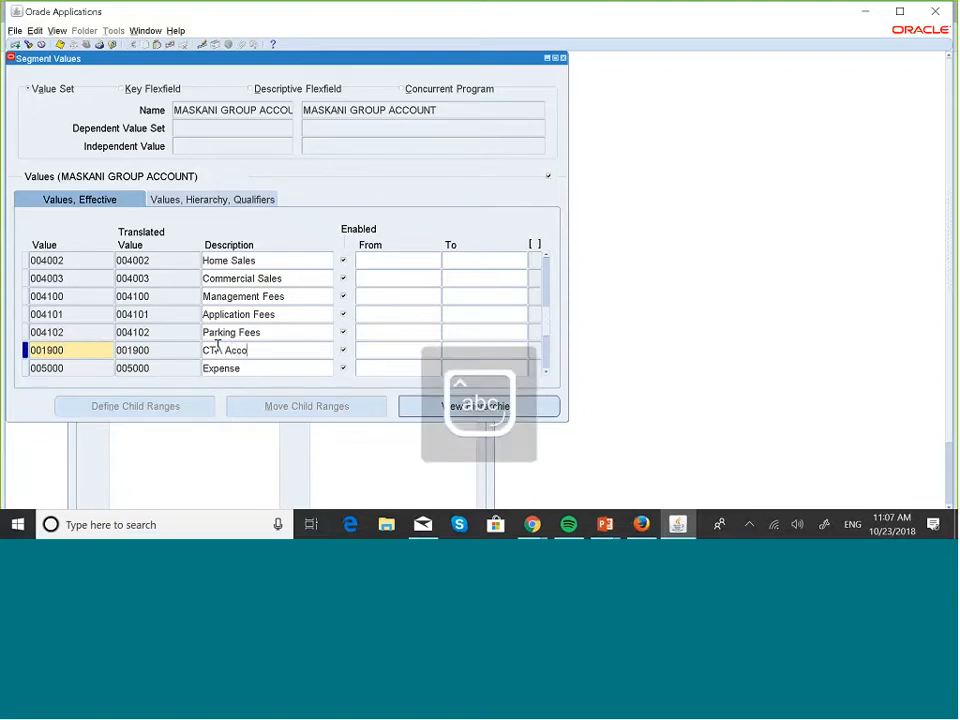
text(unt)
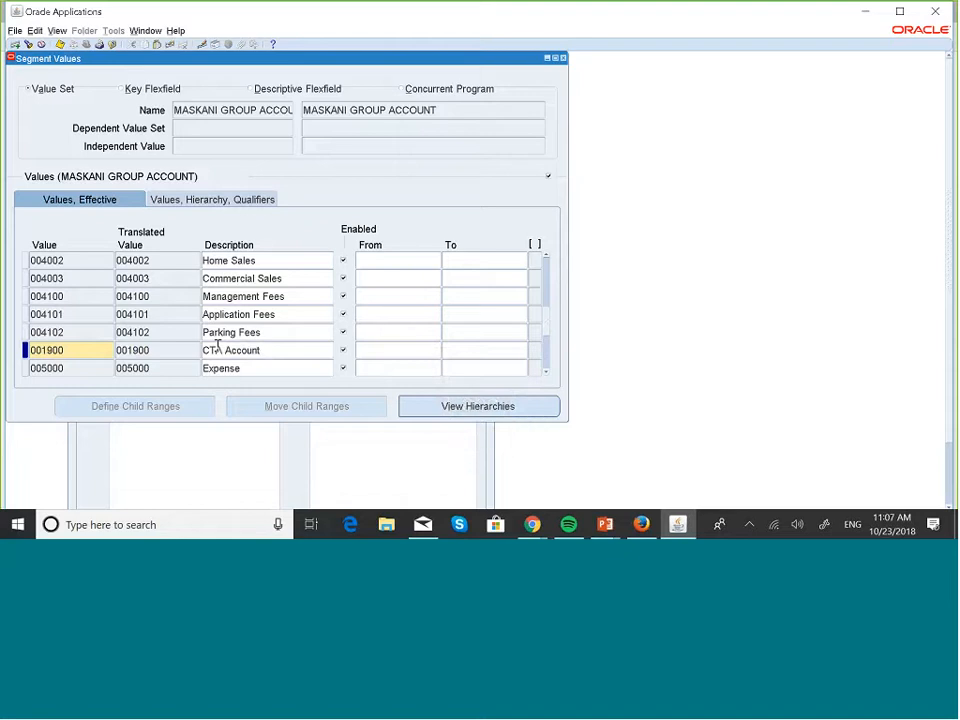
Set the 001900 Account Type qualifier to Asset and acknowledge the hierarchy compile notice
click(242, 201)
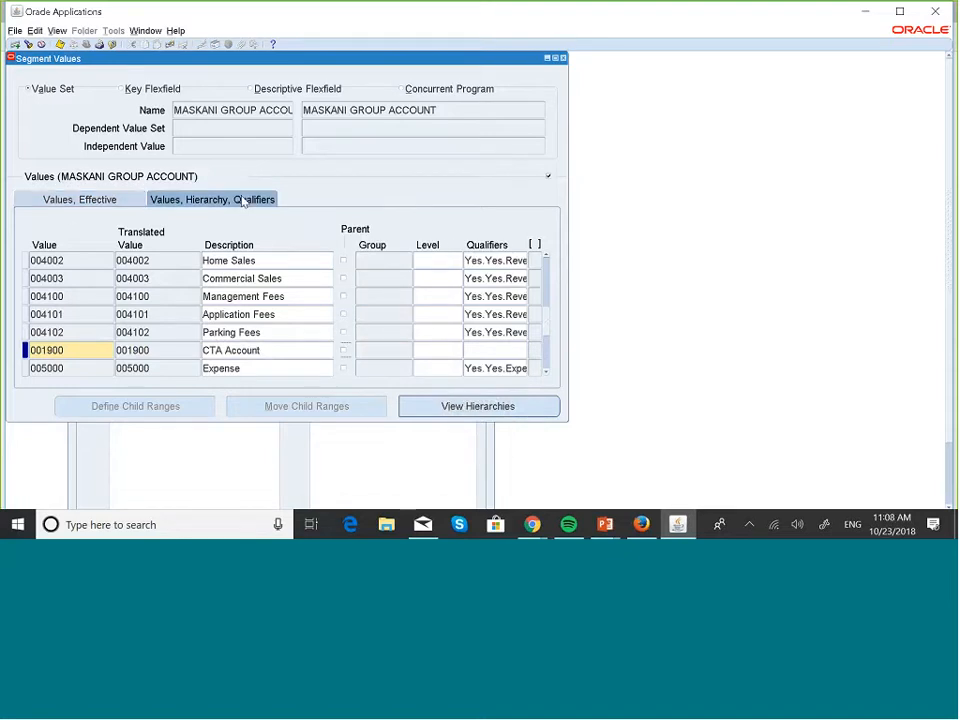
click(495, 350)
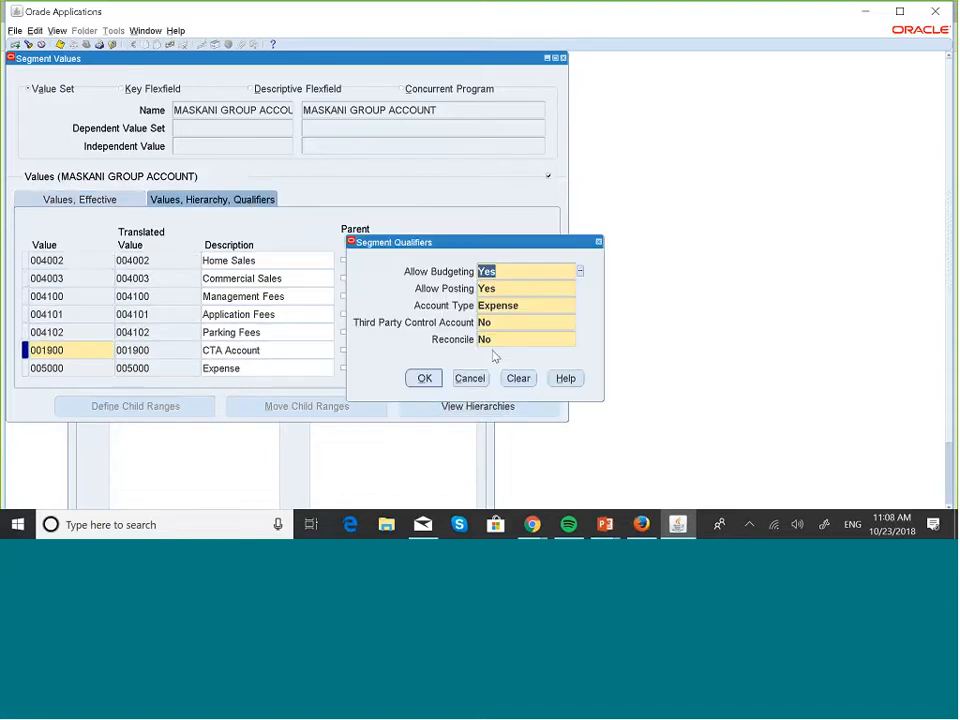
click(533, 306)
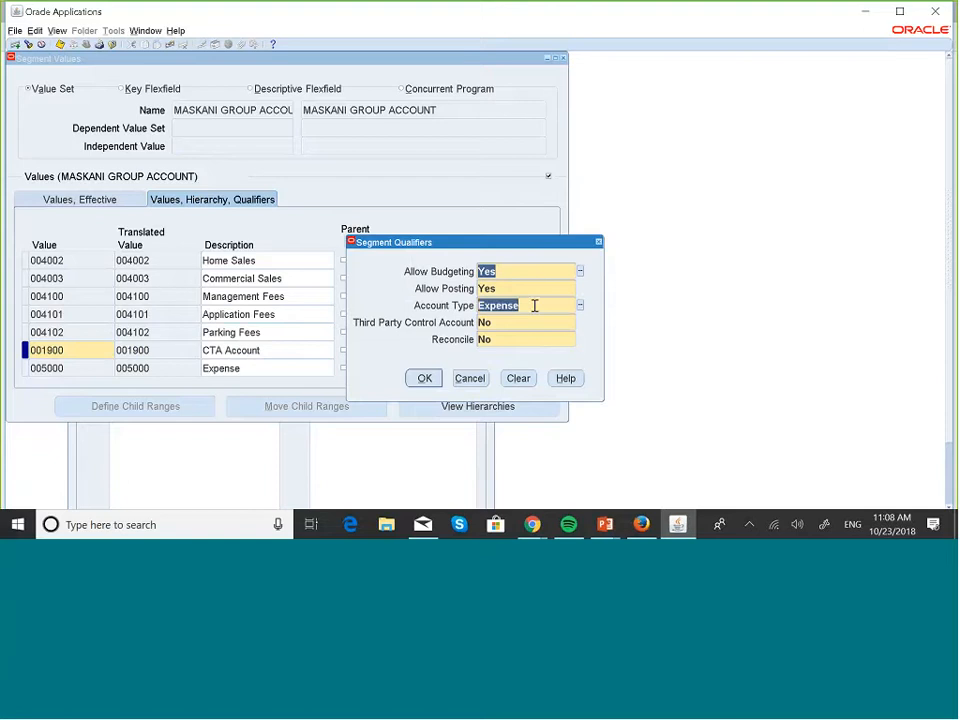
click(582, 306)
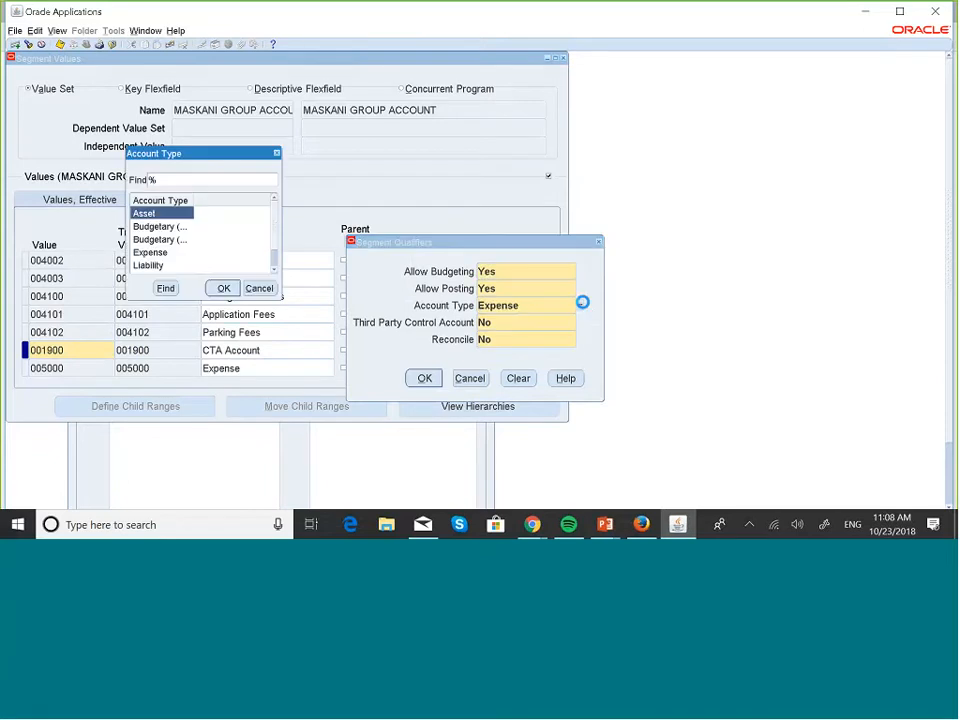
click(224, 288)
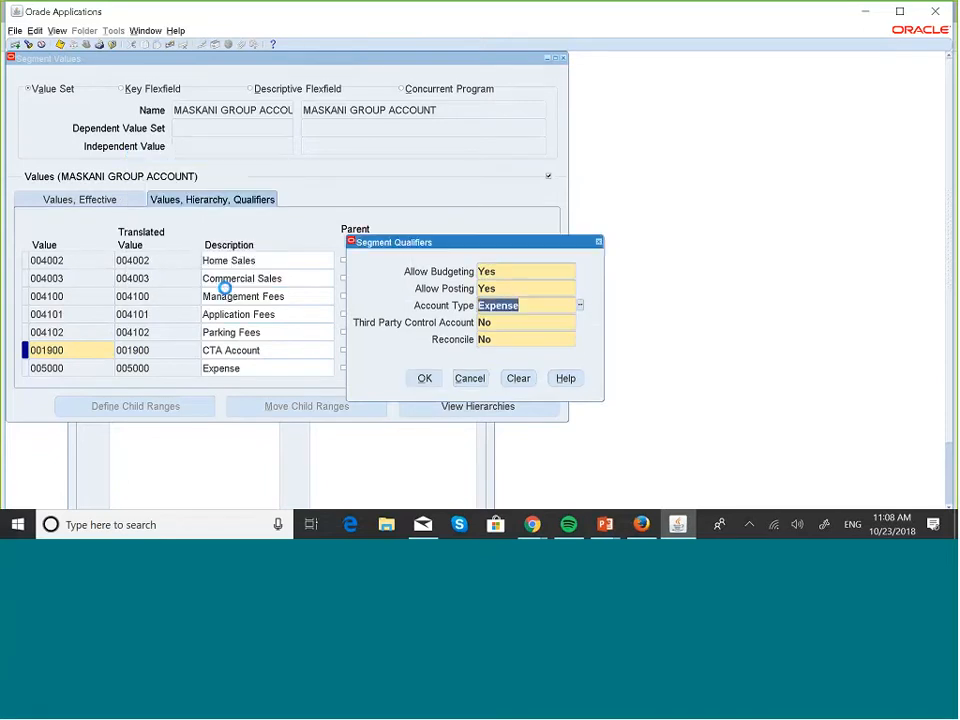
click(424, 380)
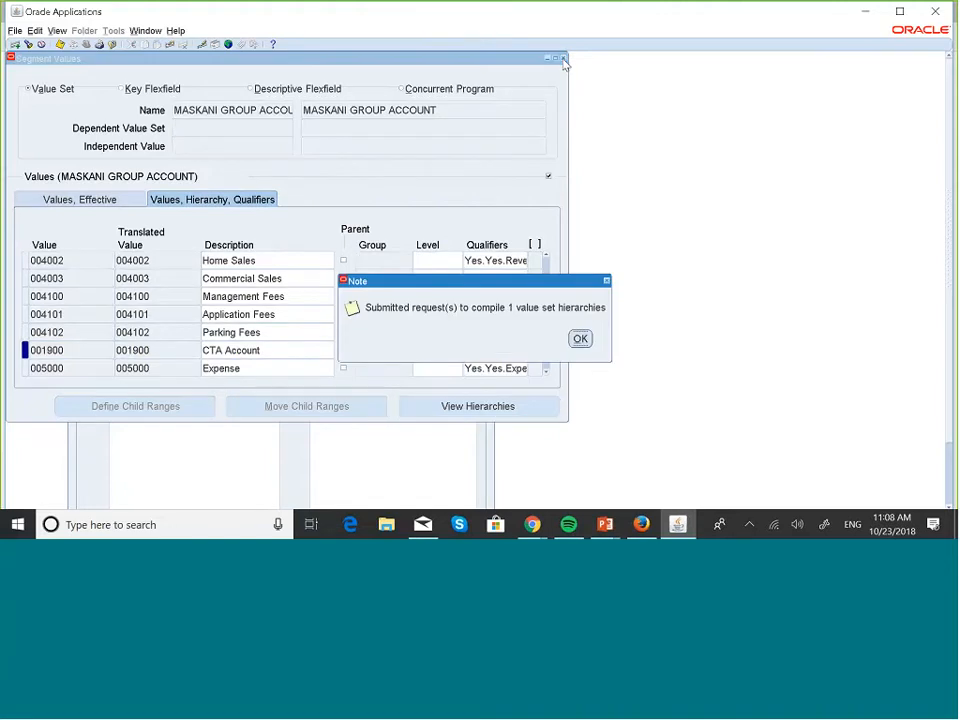
click(580, 340)
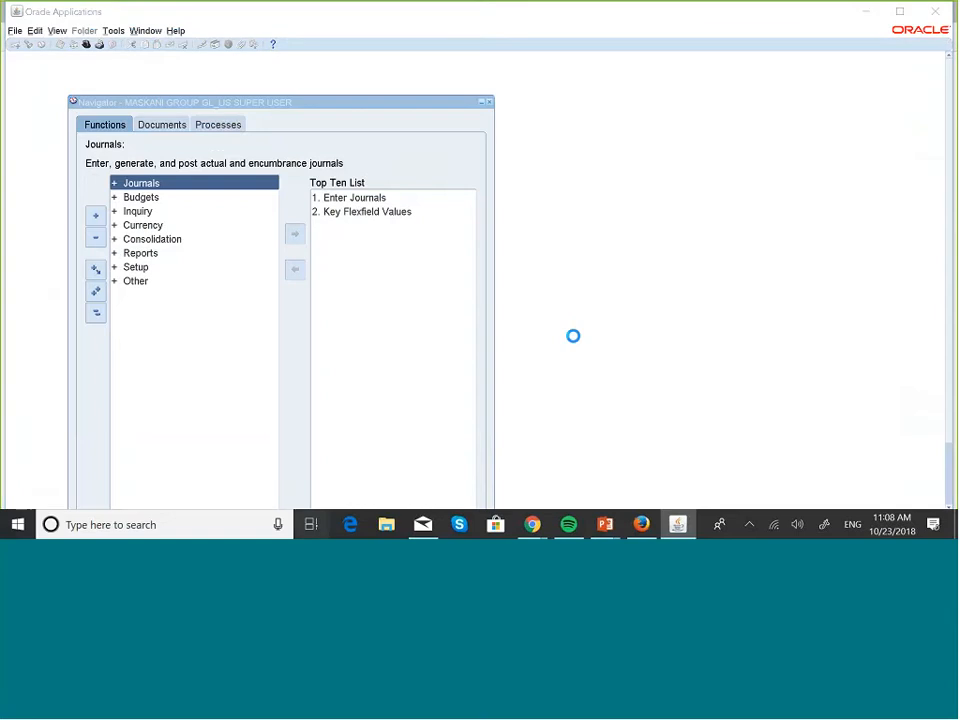
Check the Translation Setup slide, then return to the Oracle Applications window
key(super+Tab)
click(669, 146)
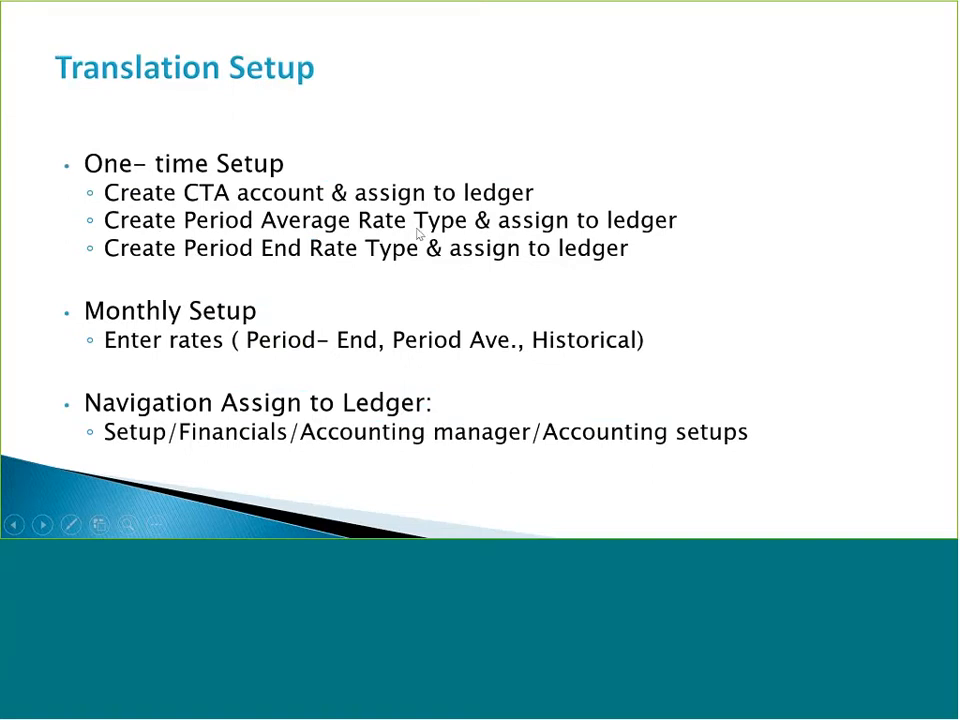
key(super+Tab)
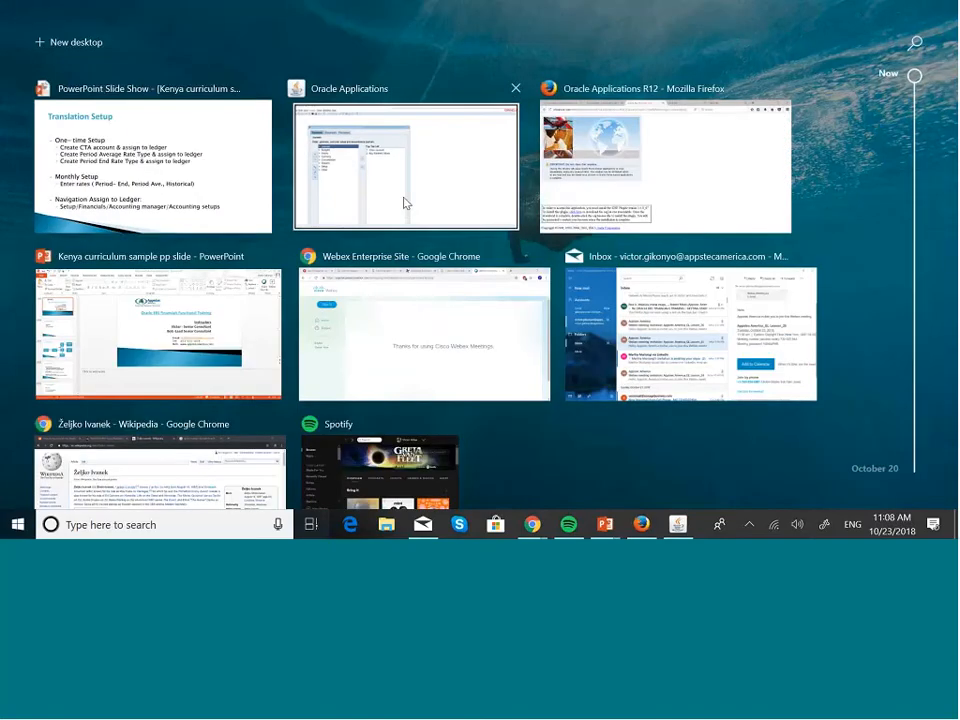
click(405, 201)
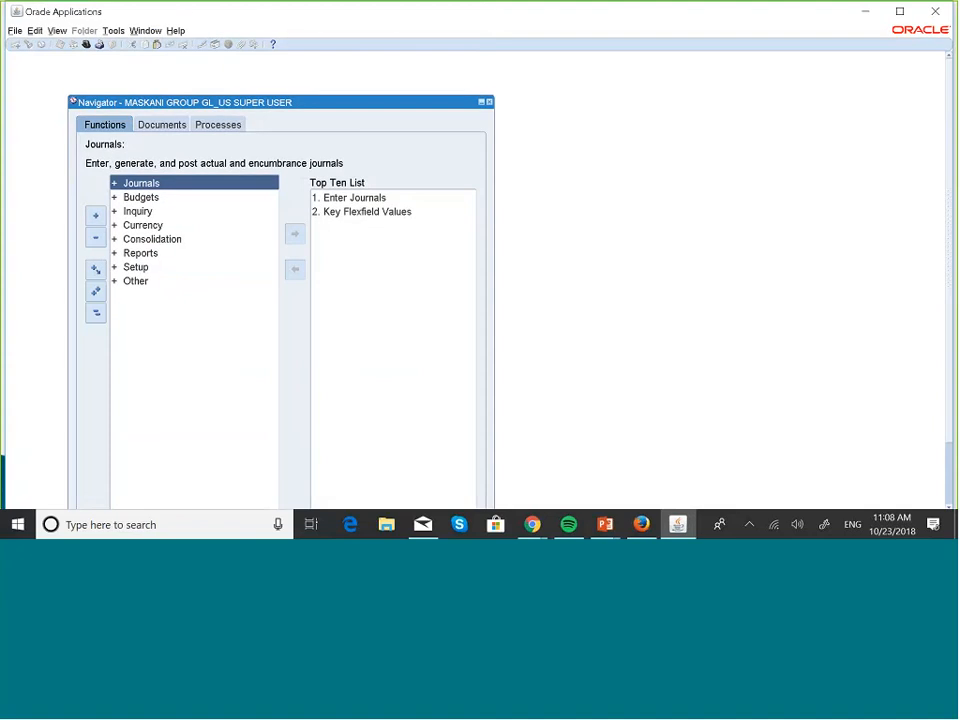
Open Setup > Currencies > Rates > Types in the Navigator
double_click(140, 268)
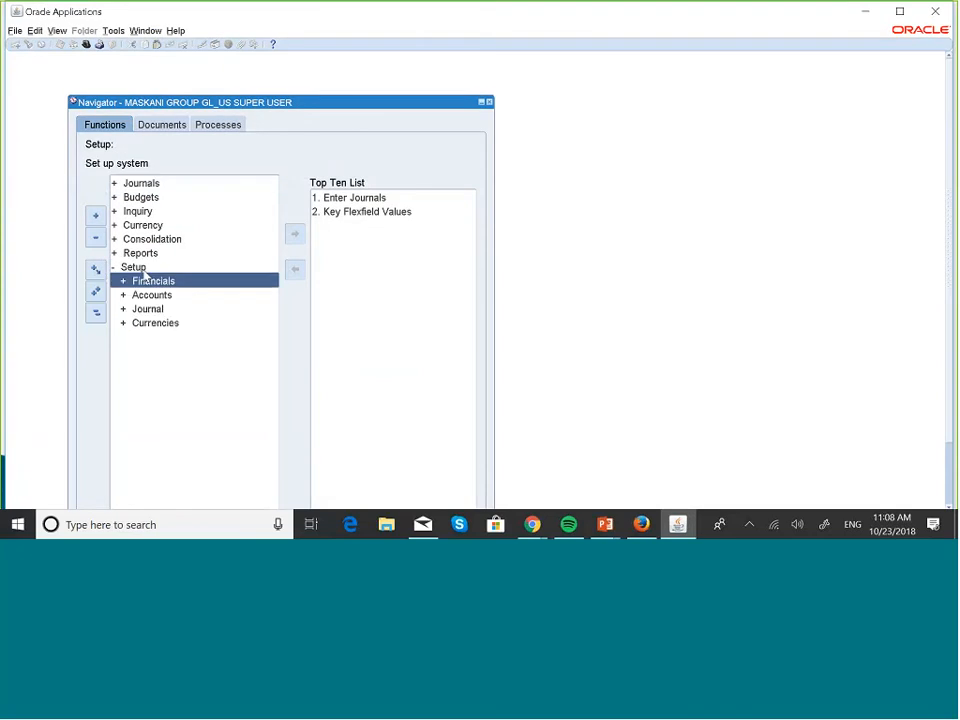
key(Down)
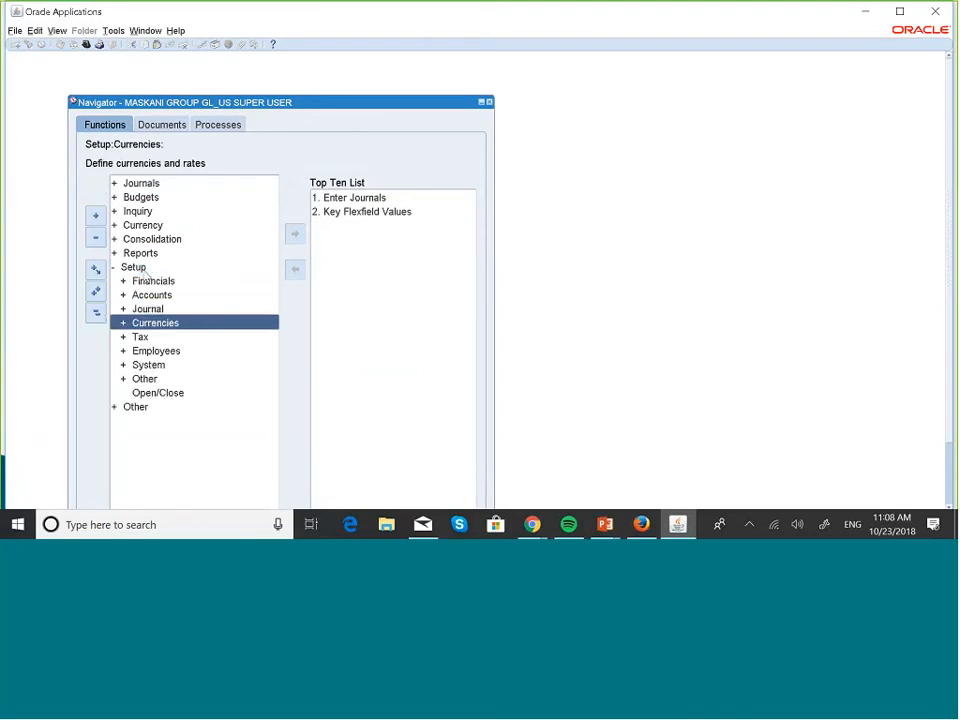
key(Return)
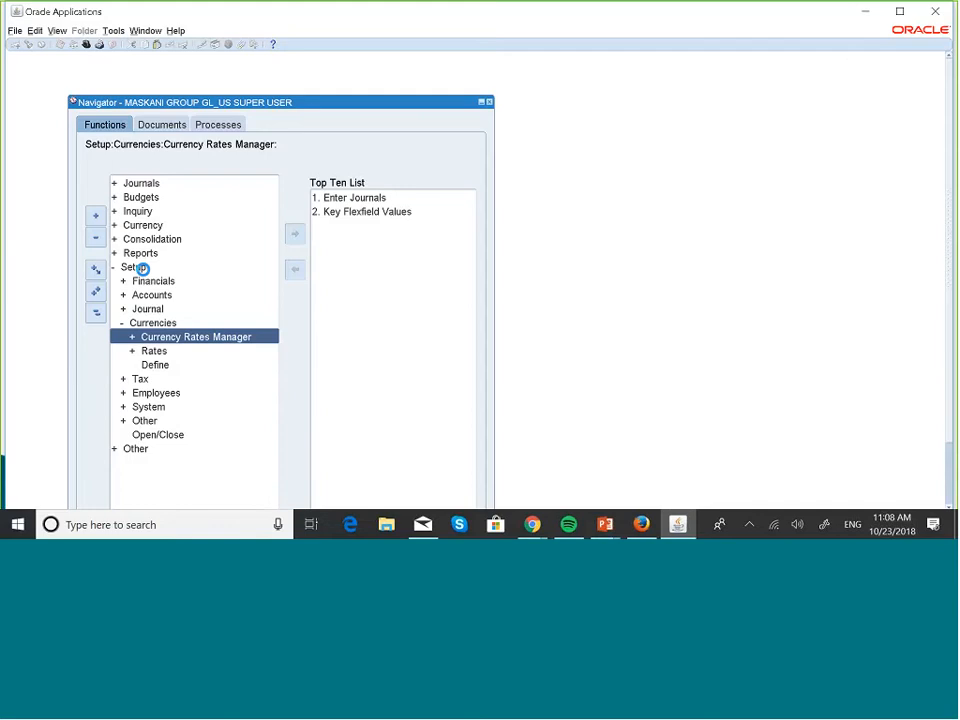
key(Down)
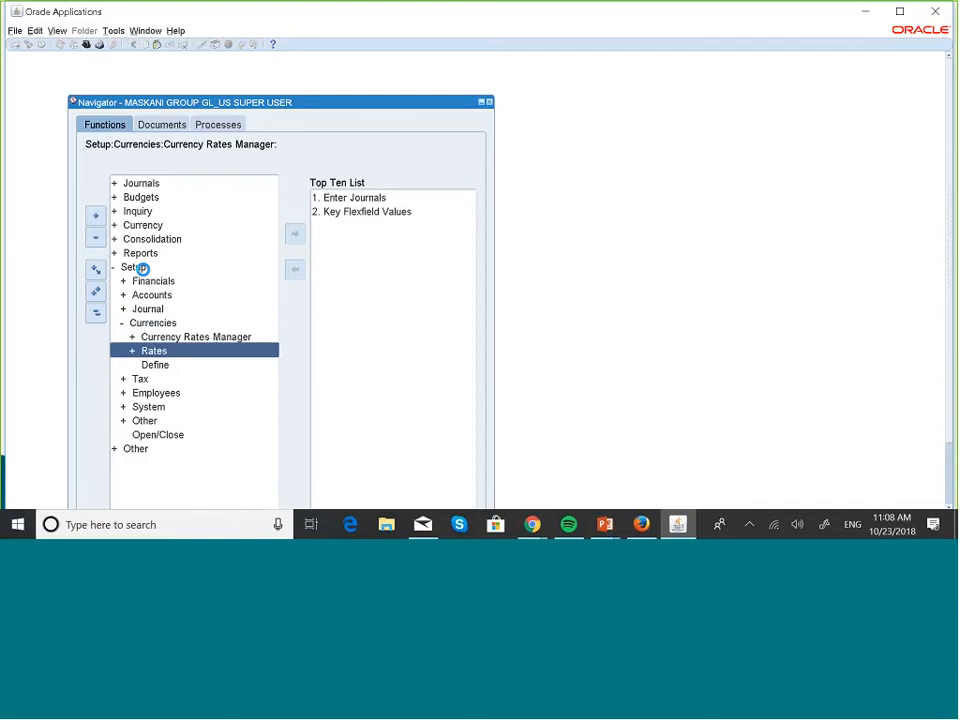
key(Return)
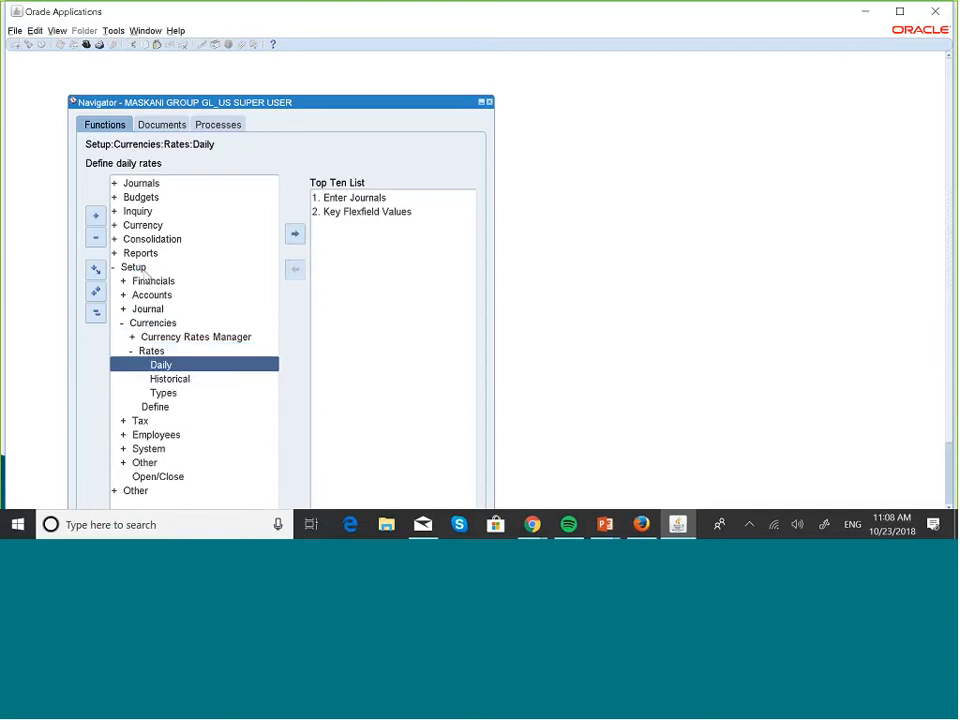
key(Down)
key(Down)
key(Return)
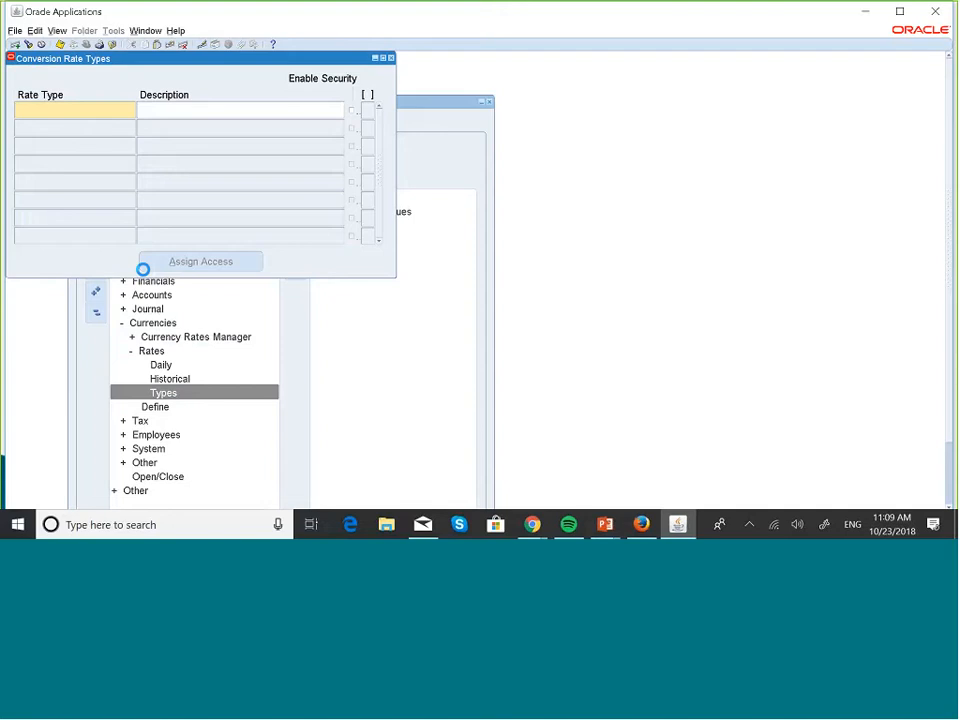
Enter a new conversion rate type named 'Maskani Average'
key(Caps_Lock)
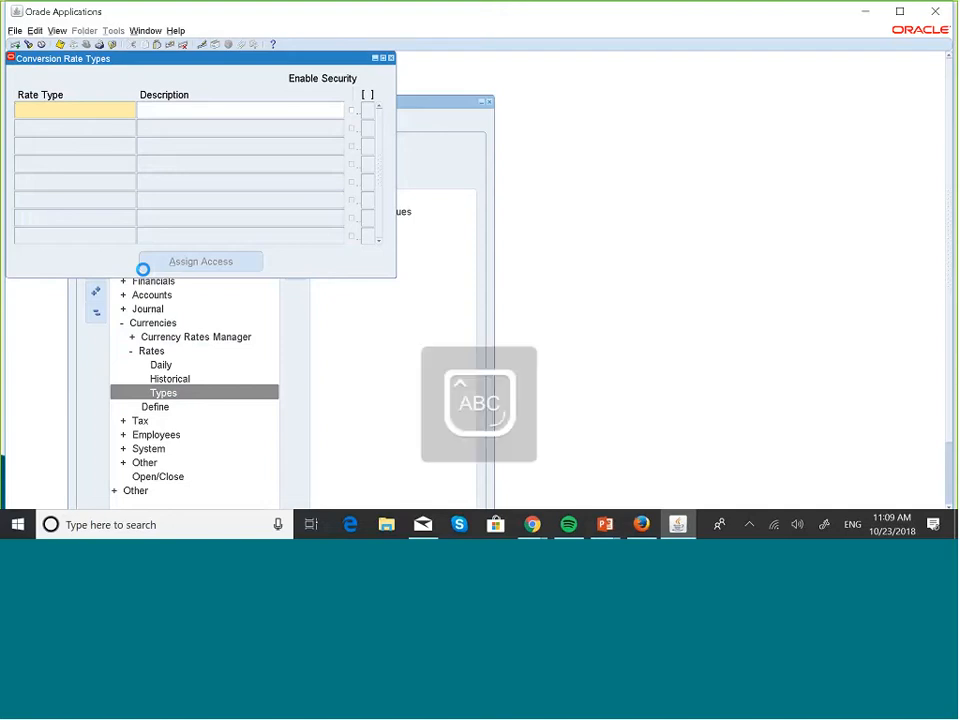
text(Mas)
key(Caps_Lock)
text(kan)
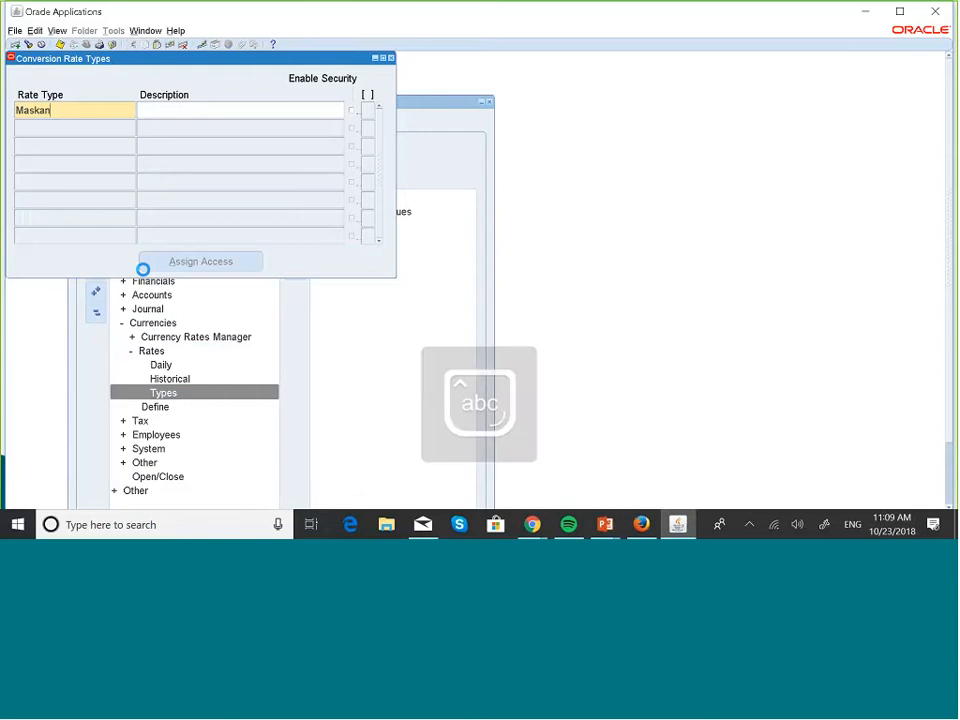
key(Caps_Lock)
key(Caps_Lock)
text(i Aver)
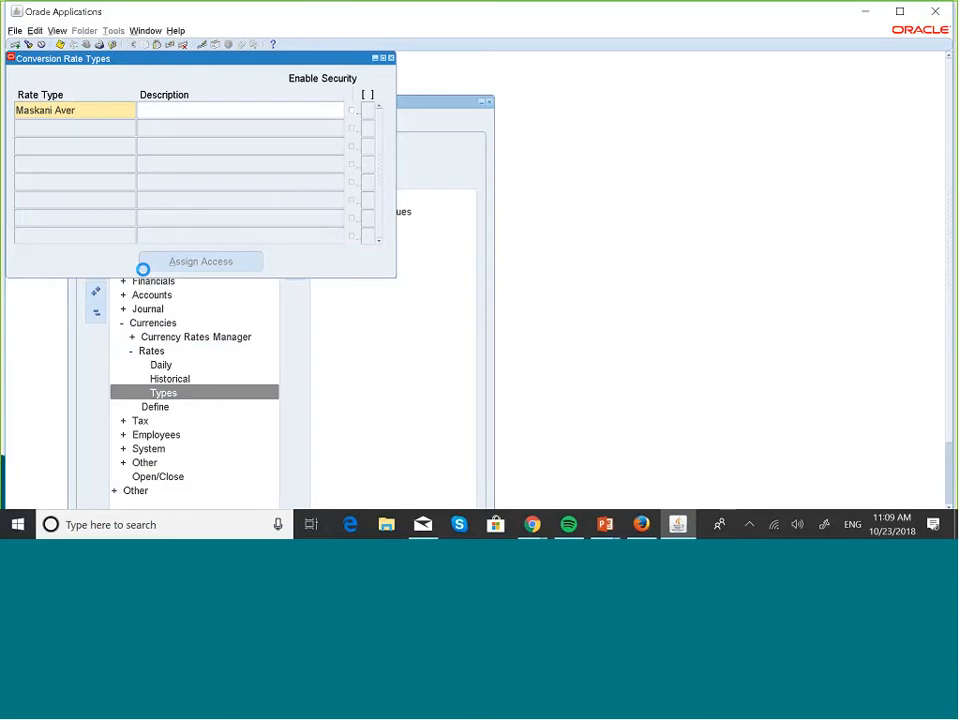
text(age)
Give it the description 'Maskani Period Average Rate' and save the rate type
key(Caps_Lock)
text(Mas)
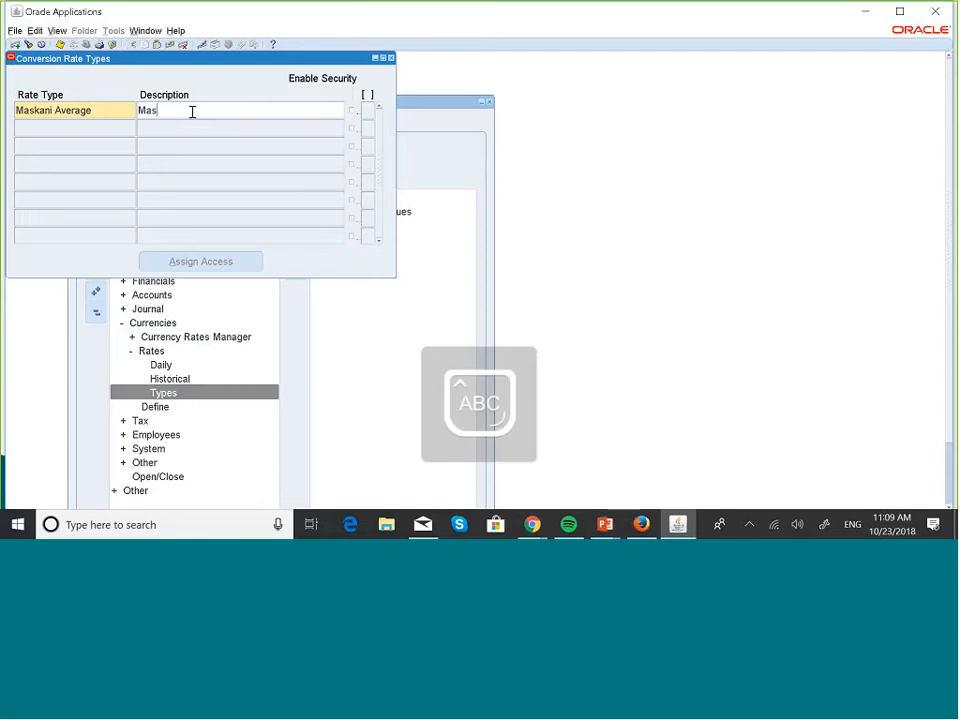
key(Caps_Lock)
text(kani )
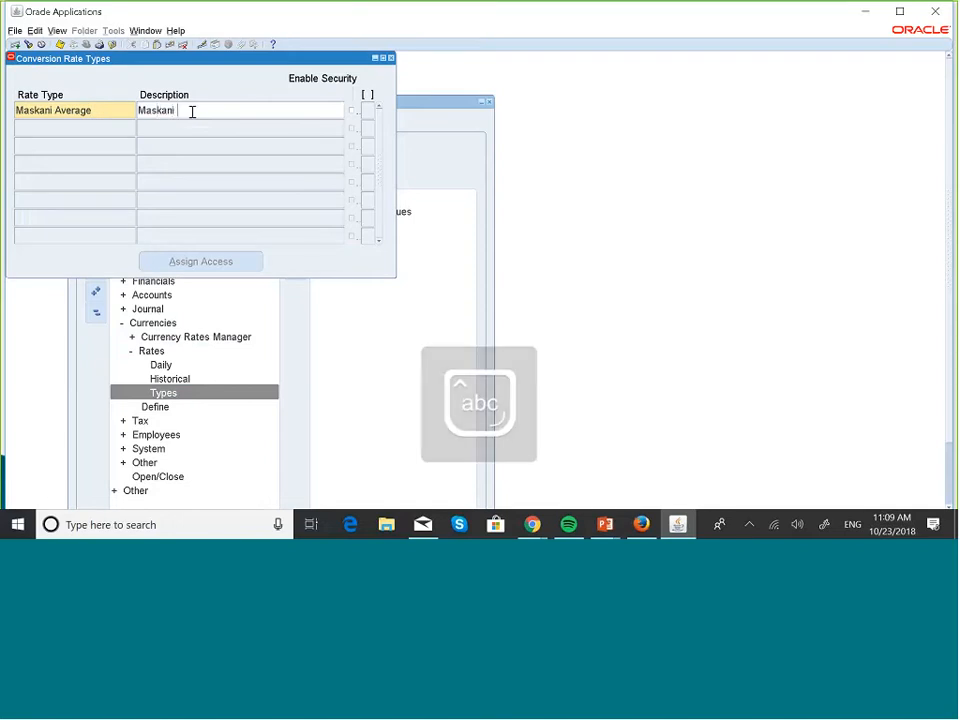
text(Period)
key(Caps_Lock)
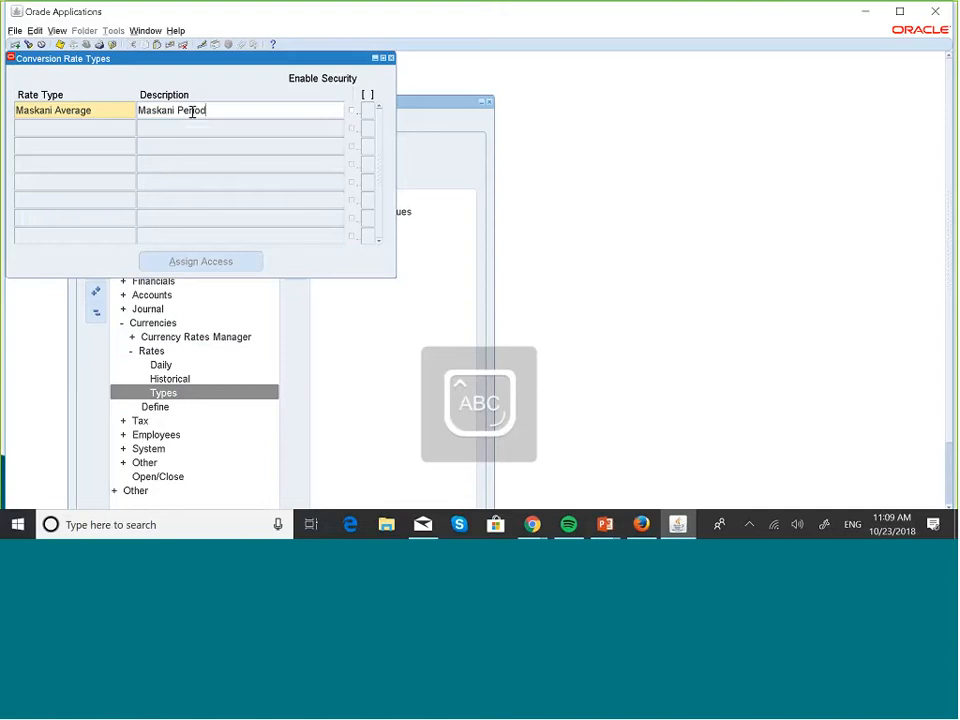
text(A)
key(Caps_Lock)
text(verage)
key(Caps_Lock)
text(R)
key(Caps_Lock)
text(ate)
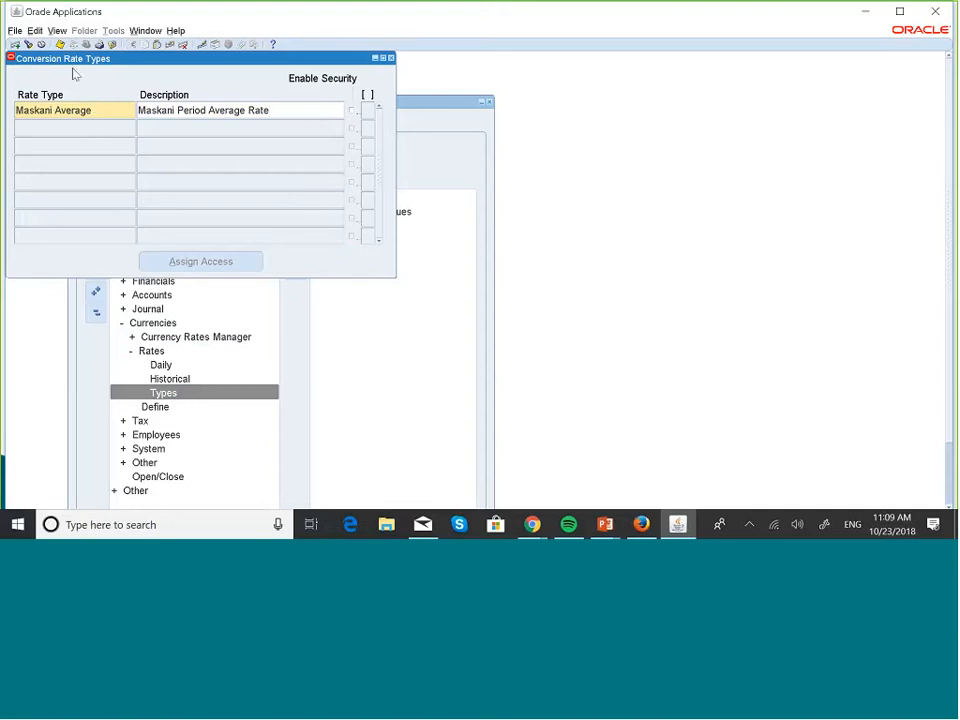
key(Tab)
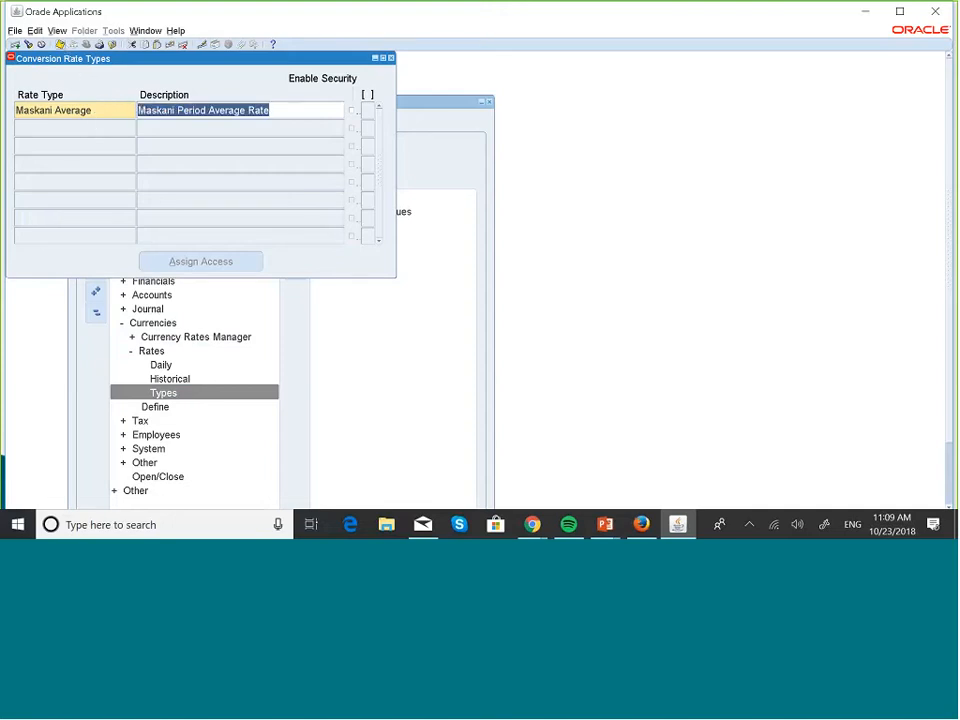
Query rate types matching 'Mask%' to confirm Maskani Average and Maskani Corporate, then close the form
click(391, 58)
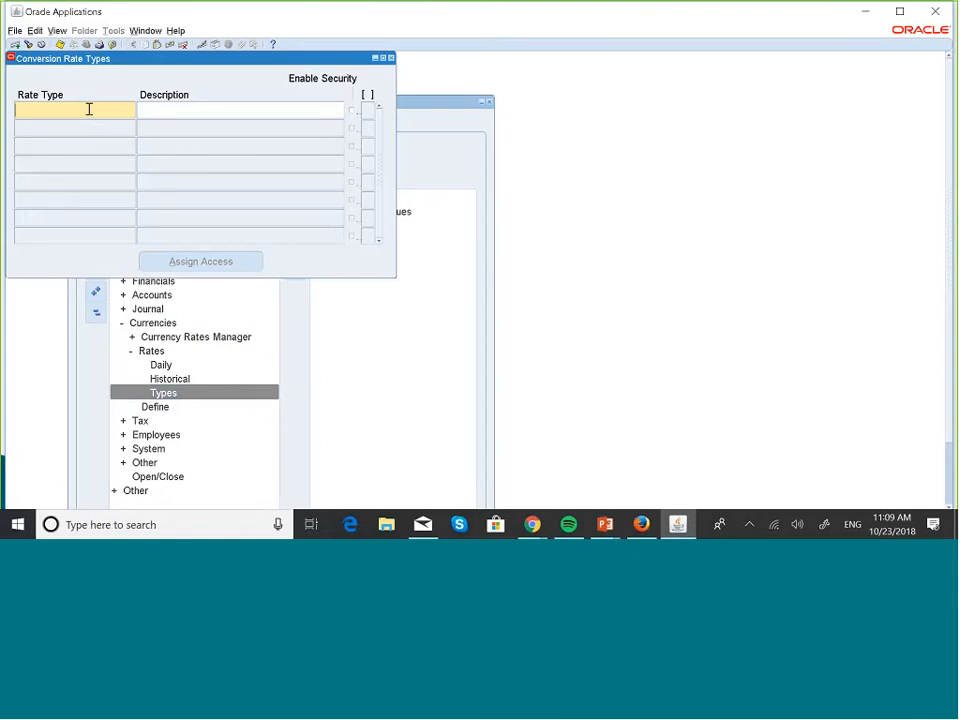
key(Caps_Lock)
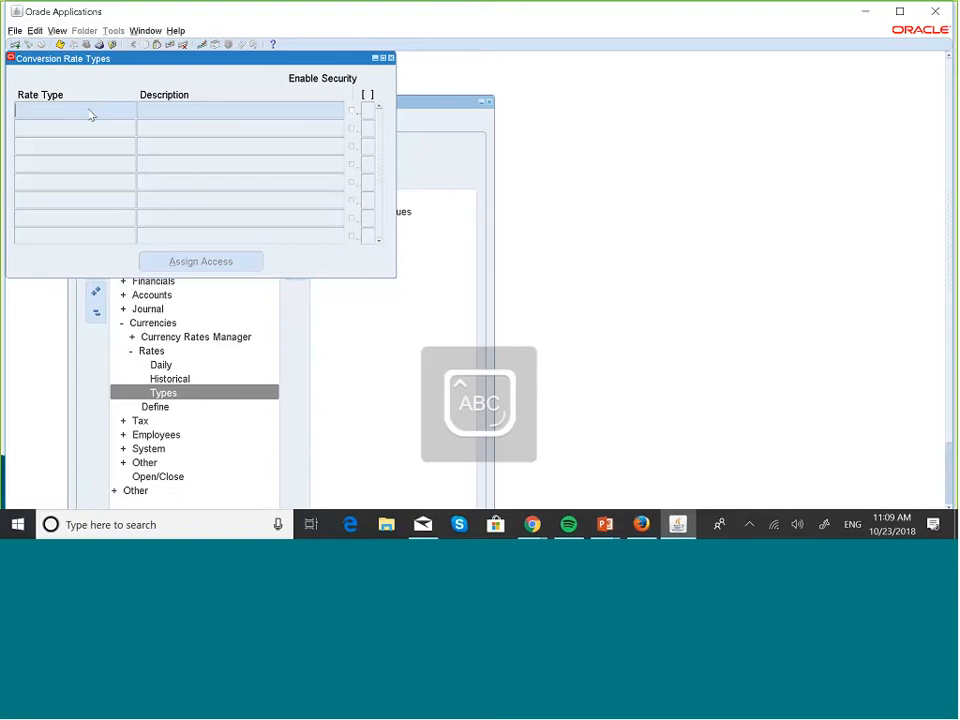
text(M)
key(Caps_Lock)
text(ask%)
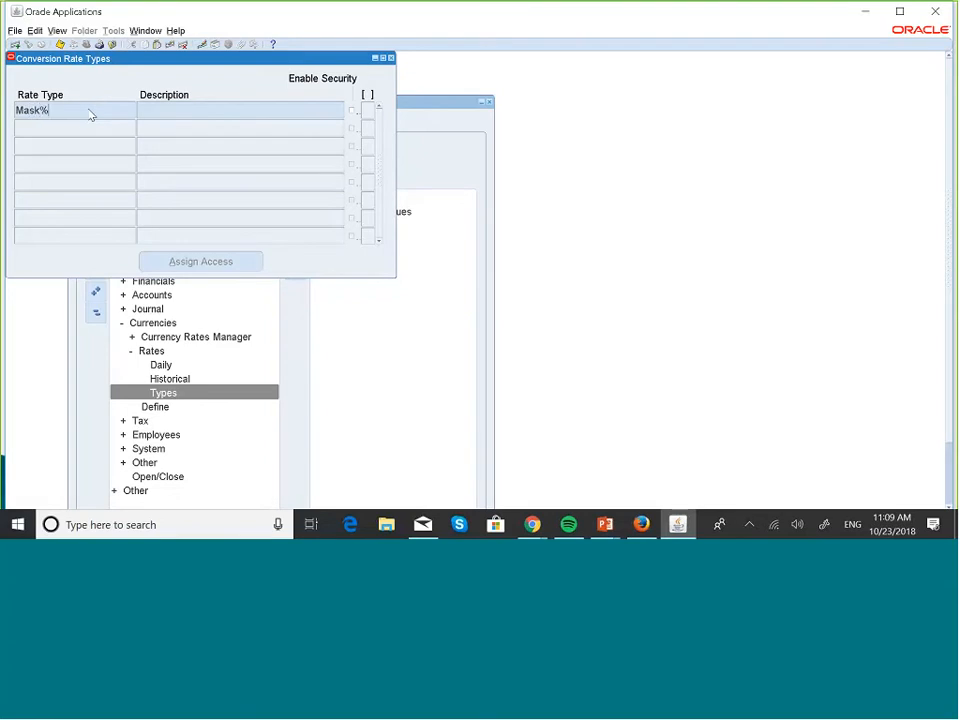
key(ctrl+F11)
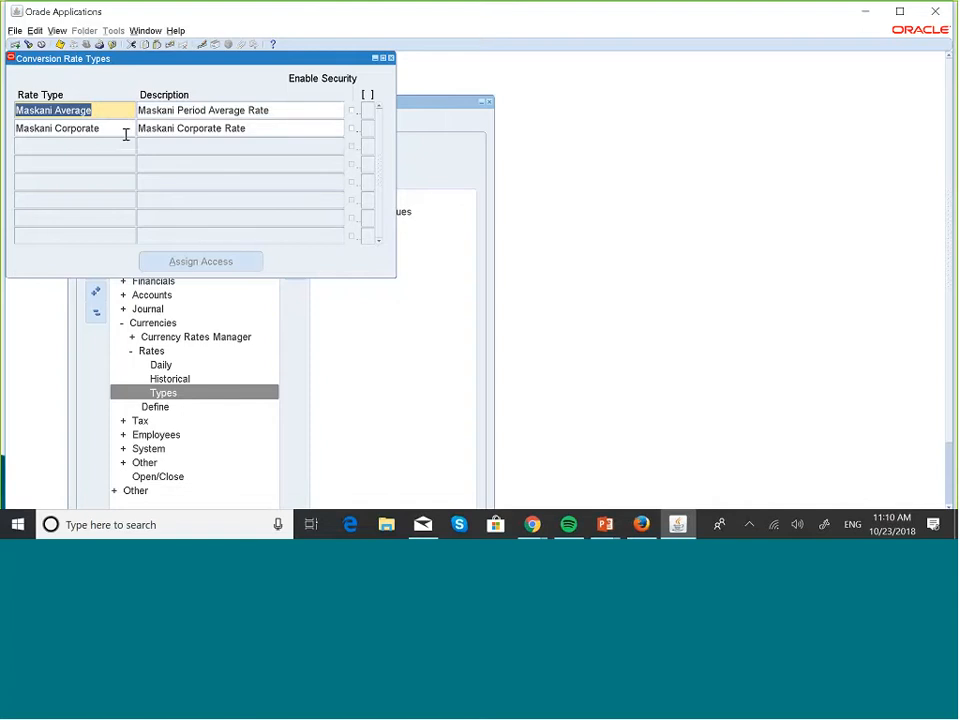
click(391, 58)
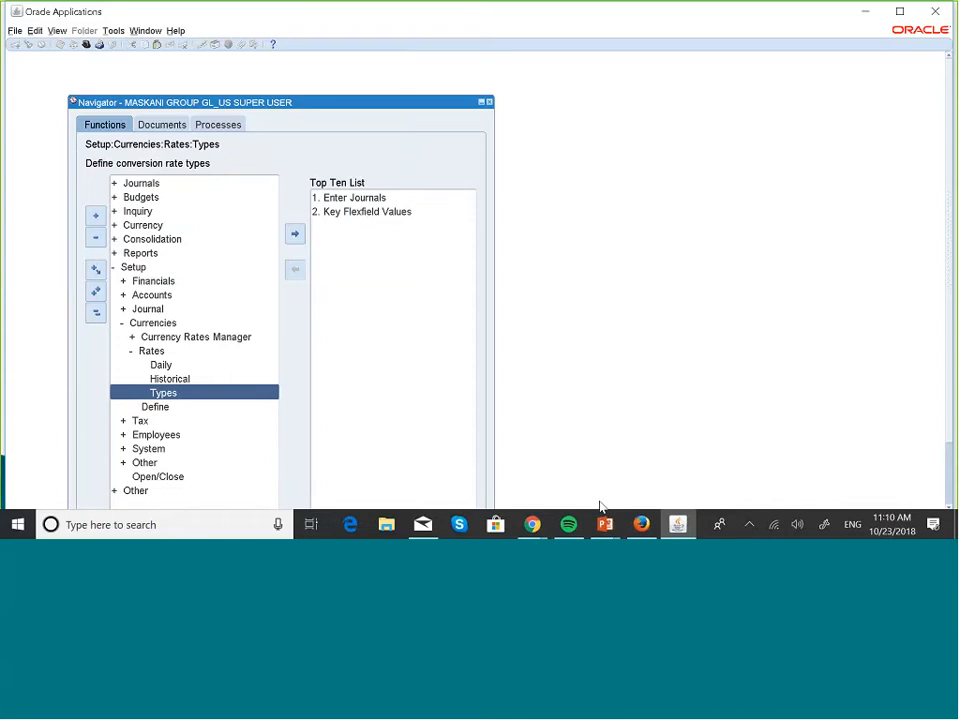
key(alt+Tab)
key(super+Tab)
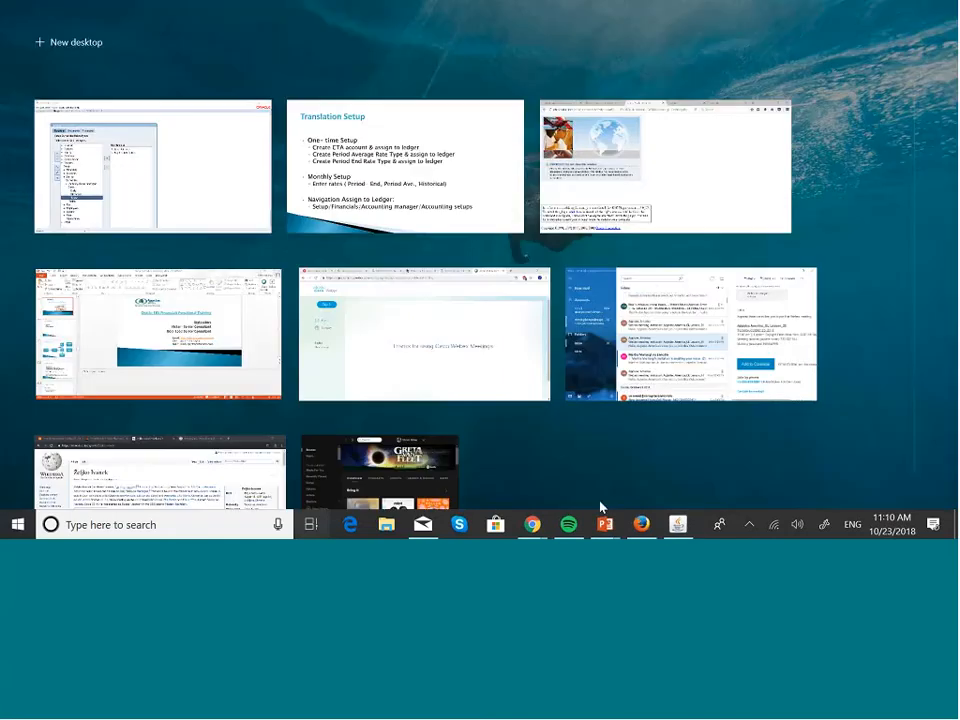
click(448, 177)
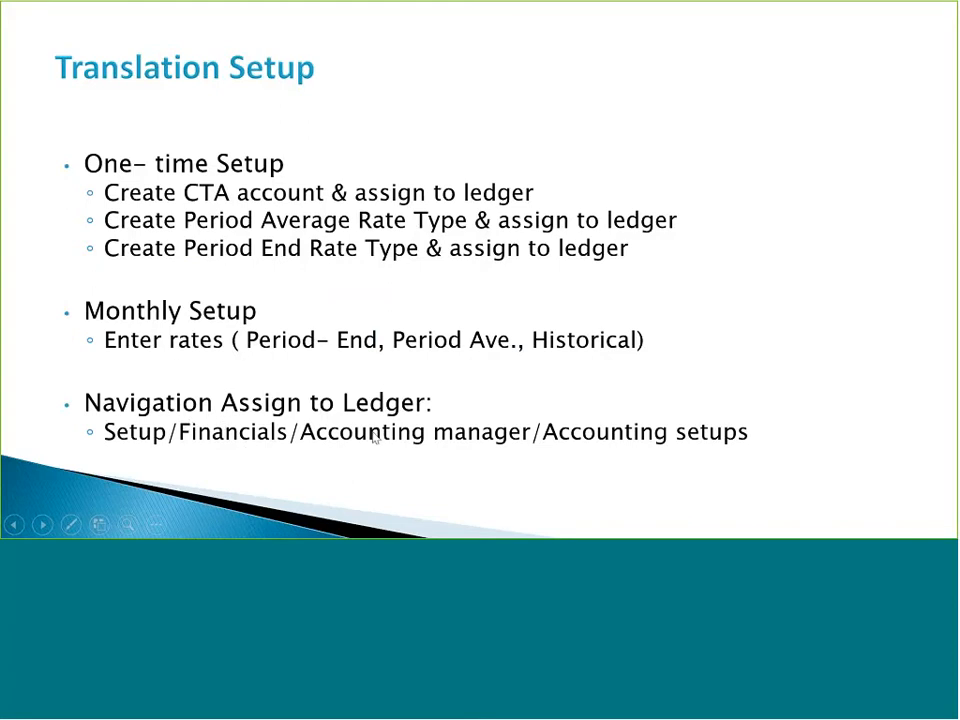
key(super+Tab)
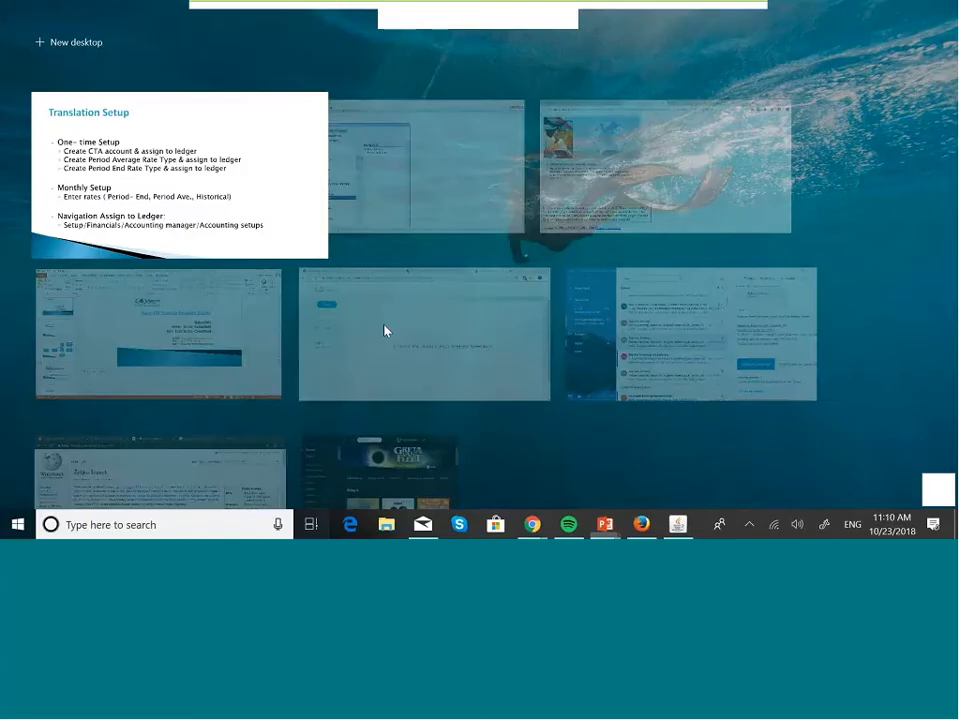
click(386, 330)
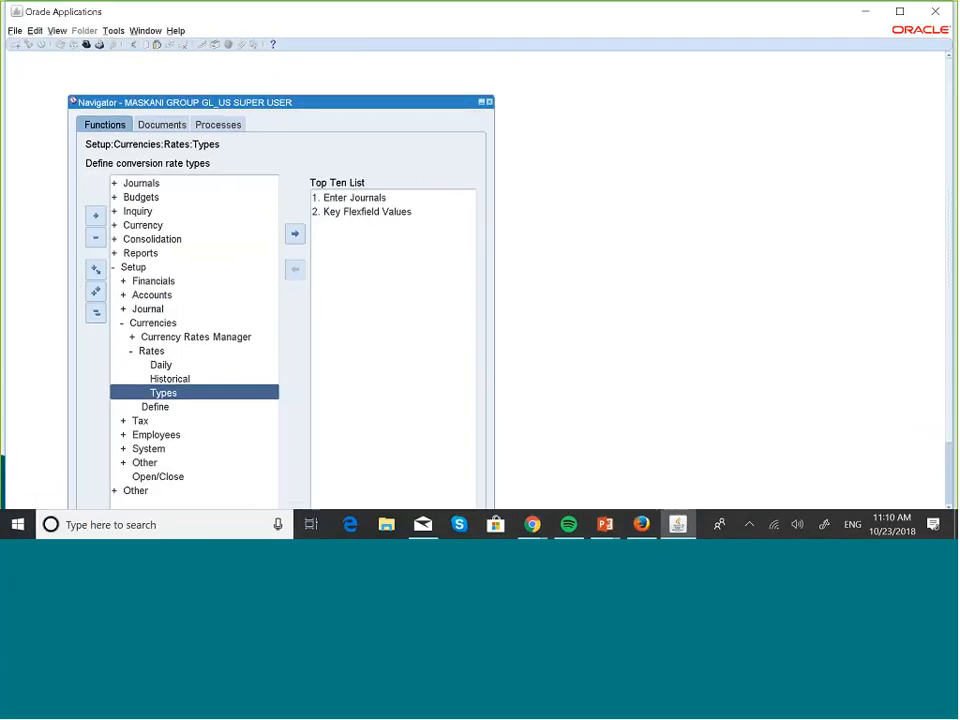
Launch the Accounting Setup Manager from Setup > Financials in the Navigator
double_click(160, 283)
key(Down)
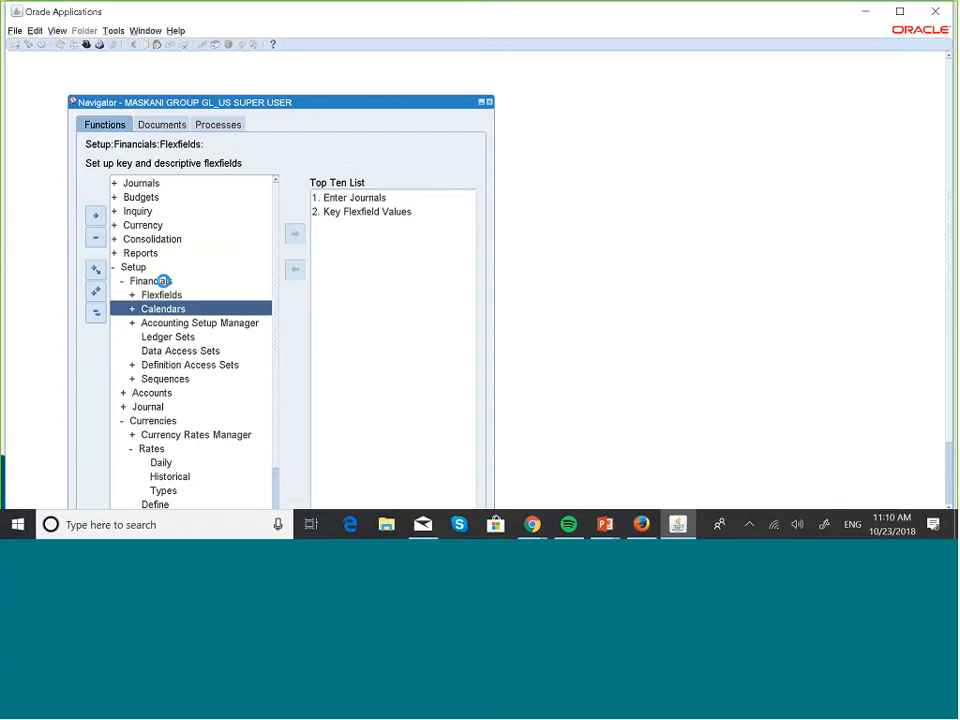
key(Down)
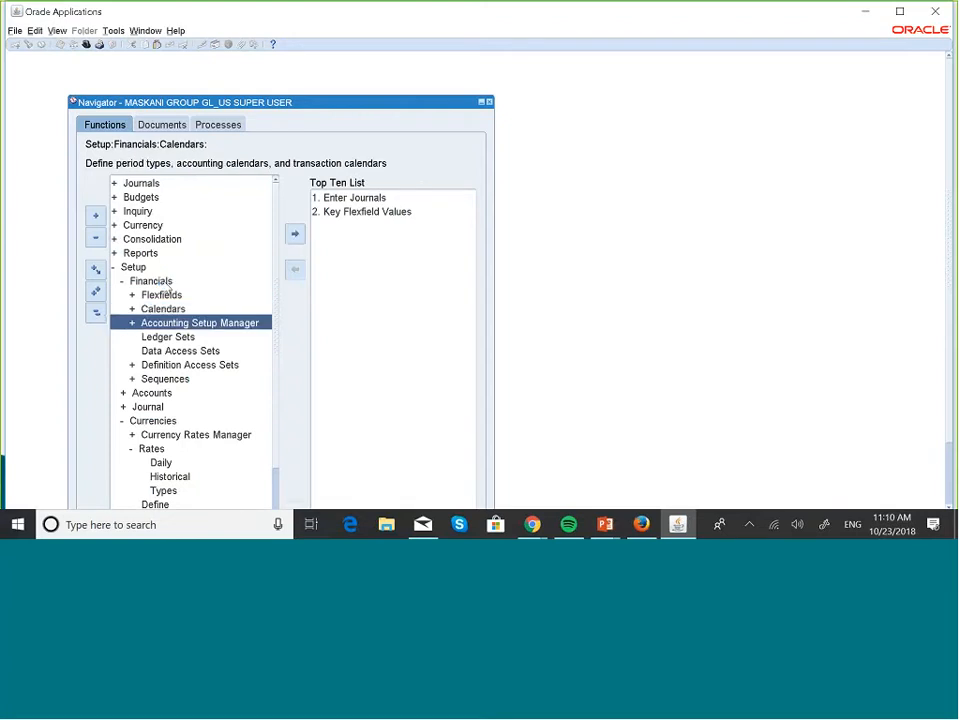
key(Right)
key(Return)
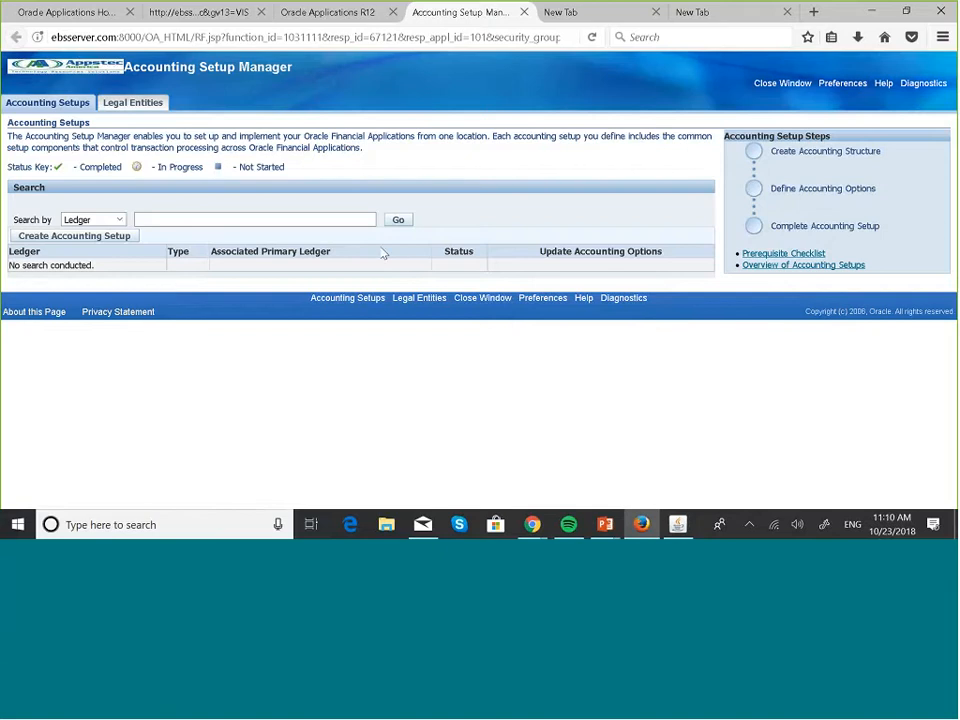
Search the Ledger field for 'Mas' and run the search for the Maskani ledger
click(244, 220)
key(Caps_Lock)
text(M)
key(Caps_Lock)
text(ask)
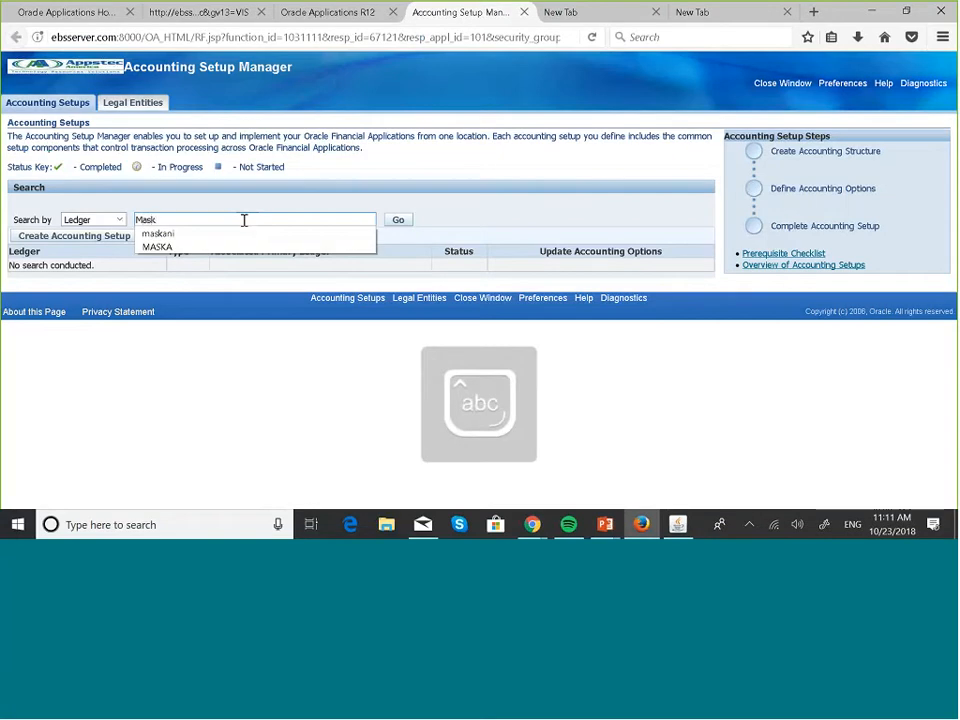
key(Down)
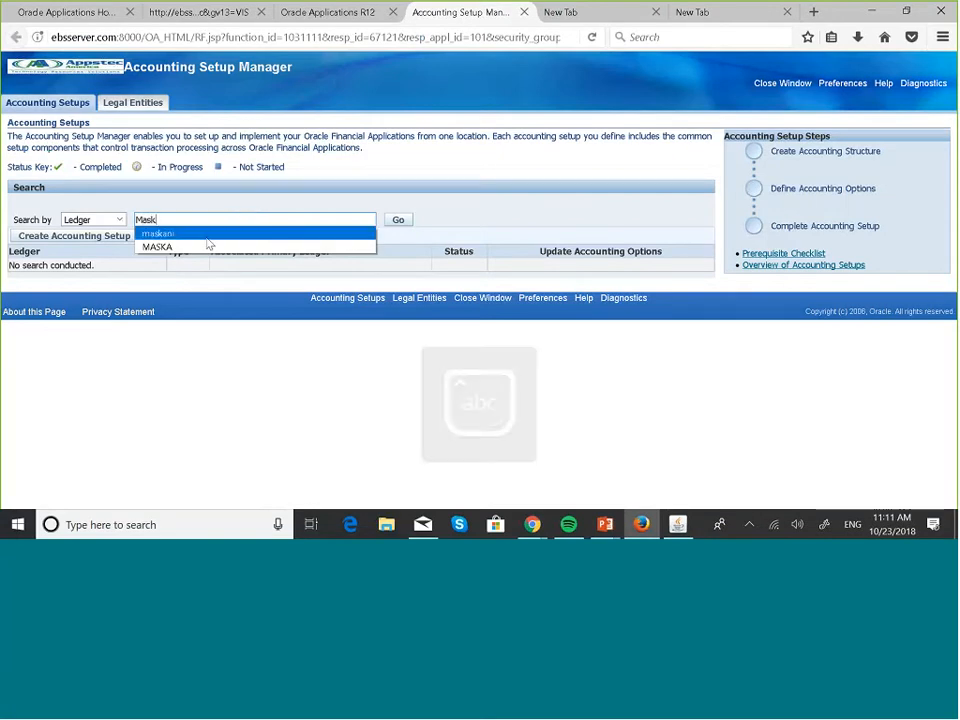
key(Return)
click(396, 220)
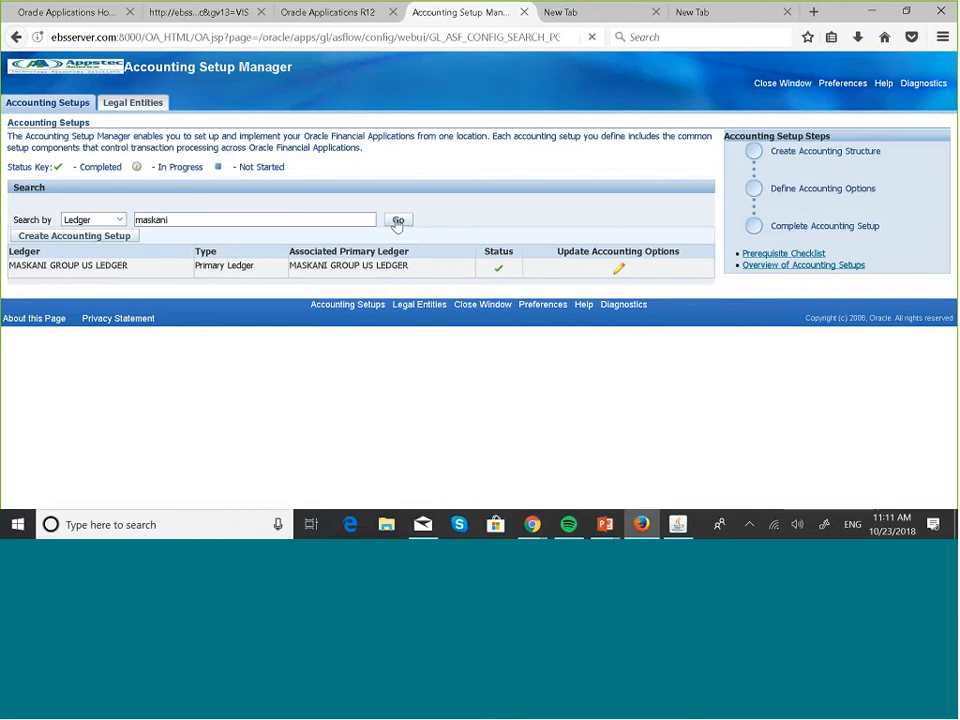
Open Update Accounting Options for MASKANI GROUP US LEDGER and edit its ledger definition
click(620, 273)
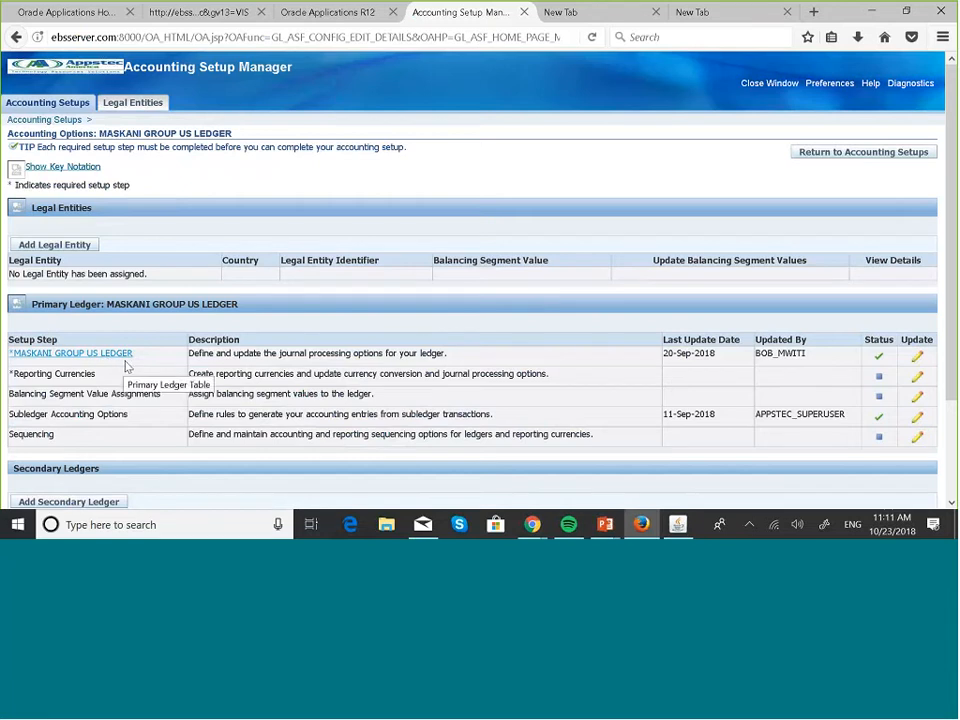
click(918, 358)
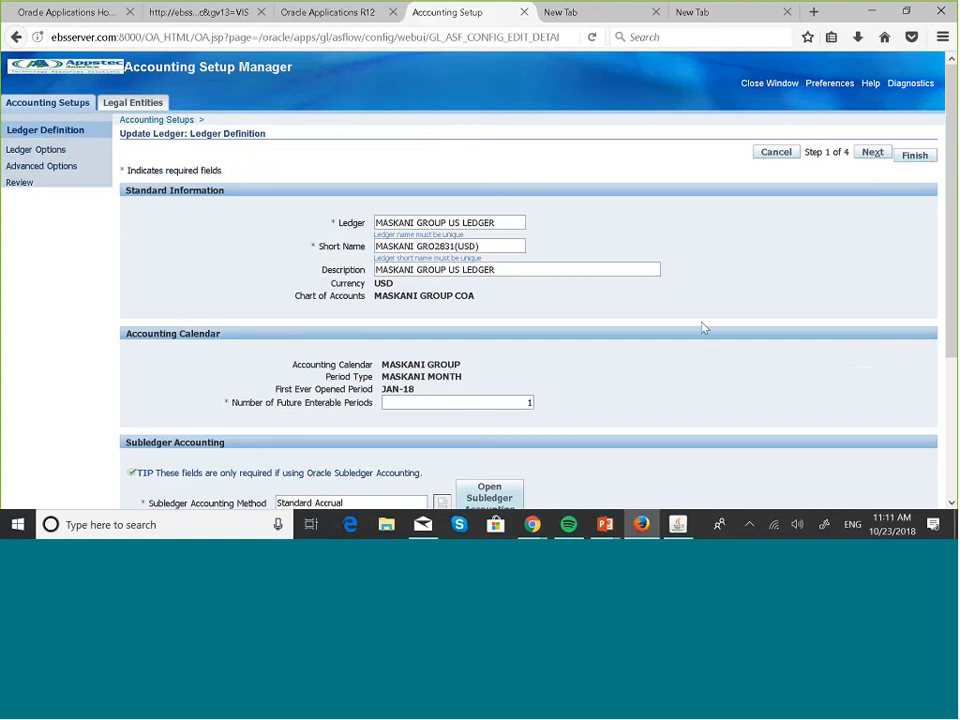
scroll(703, 327, down, 4)
scroll(703, 327, up, 3)
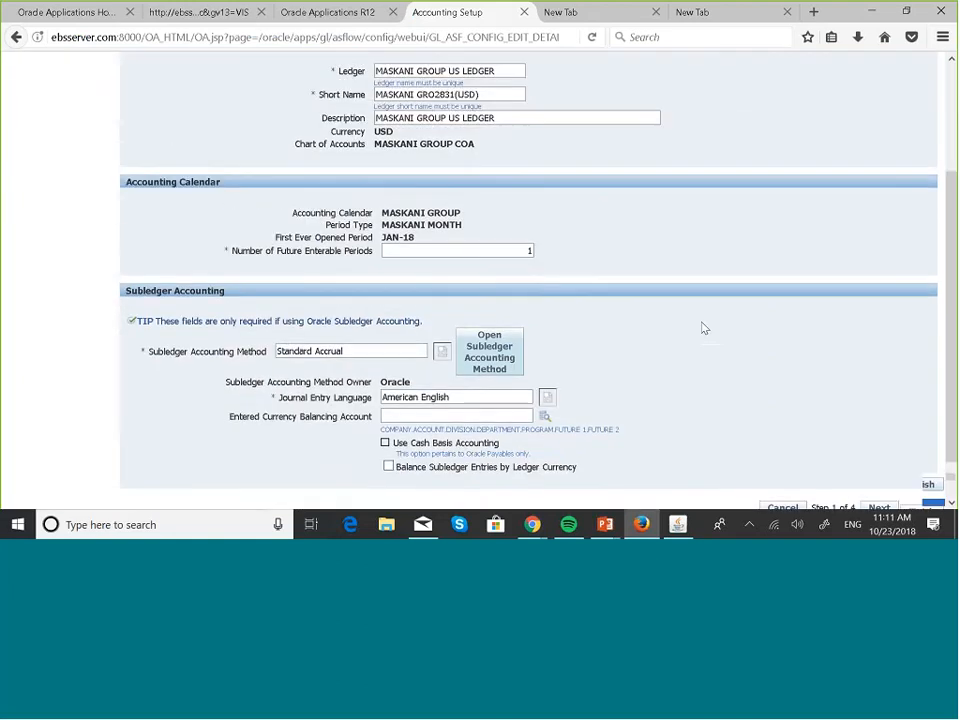
scroll(703, 327, down, 1)
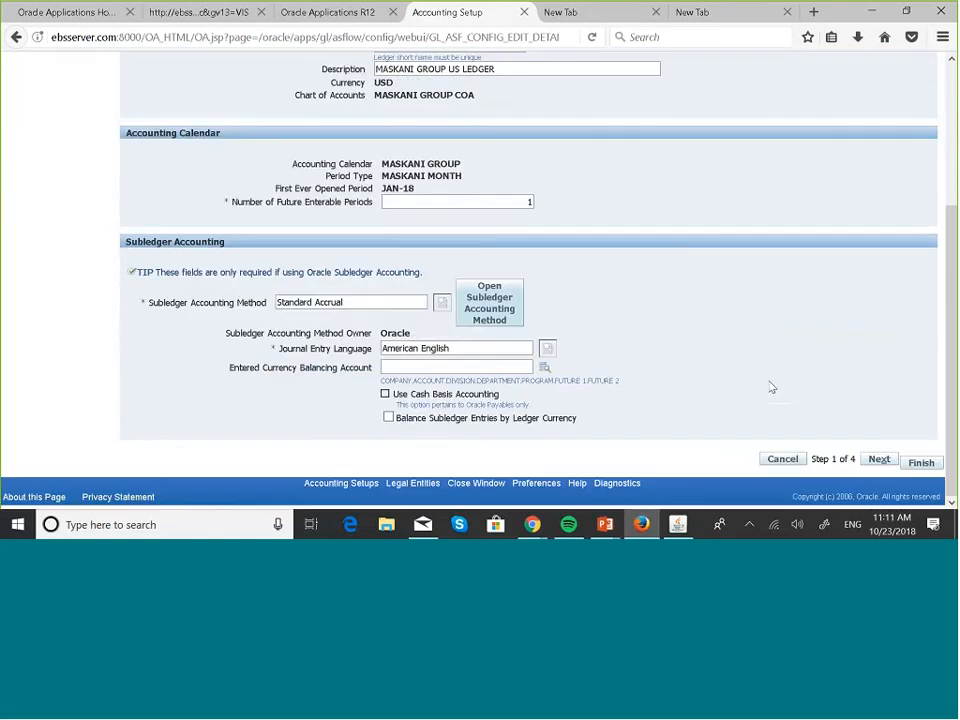
Advance to Step 2 Ledger Options and select the Default Period End Rate Type field
click(875, 461)
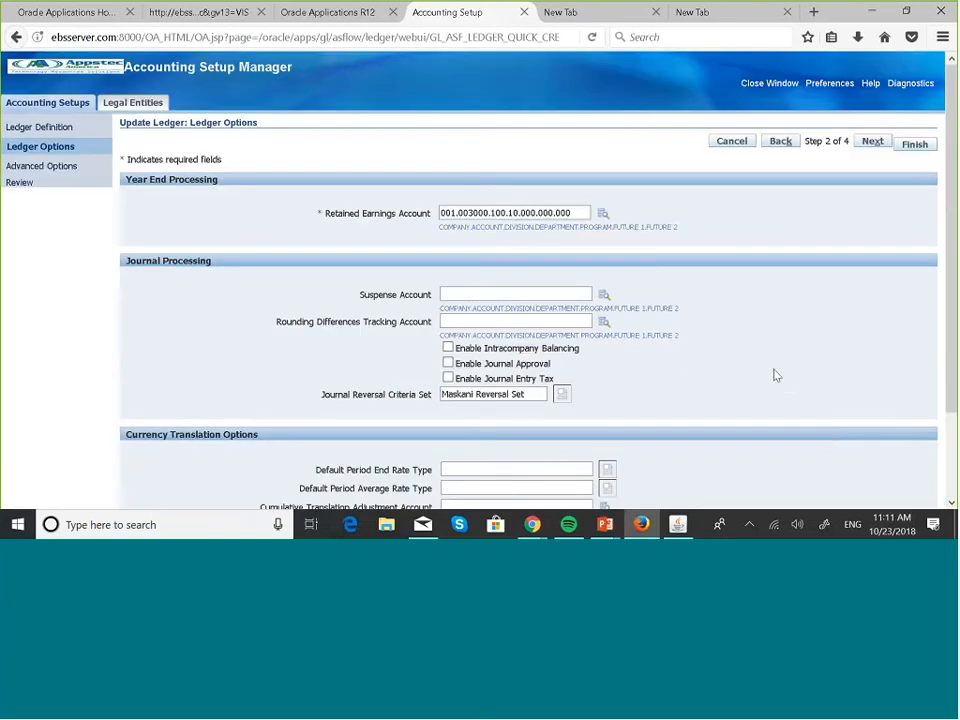
scroll(702, 260, down, 3)
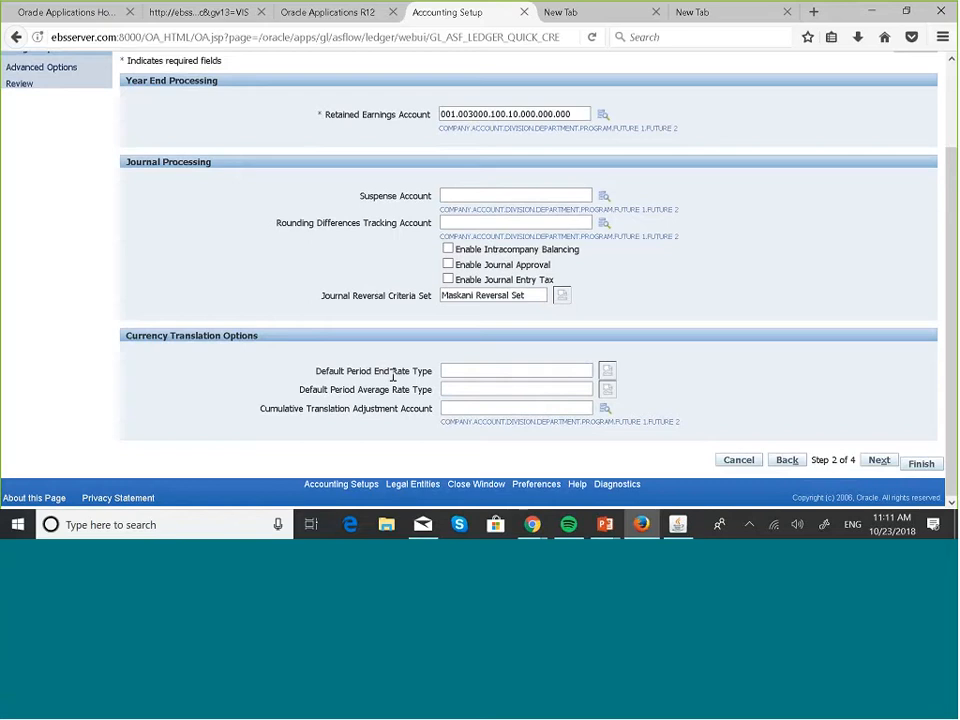
click(450, 371)
Search rate types for 'Maska' and set Maskani Corporate as the Default Period End Rate Type
click(607, 371)
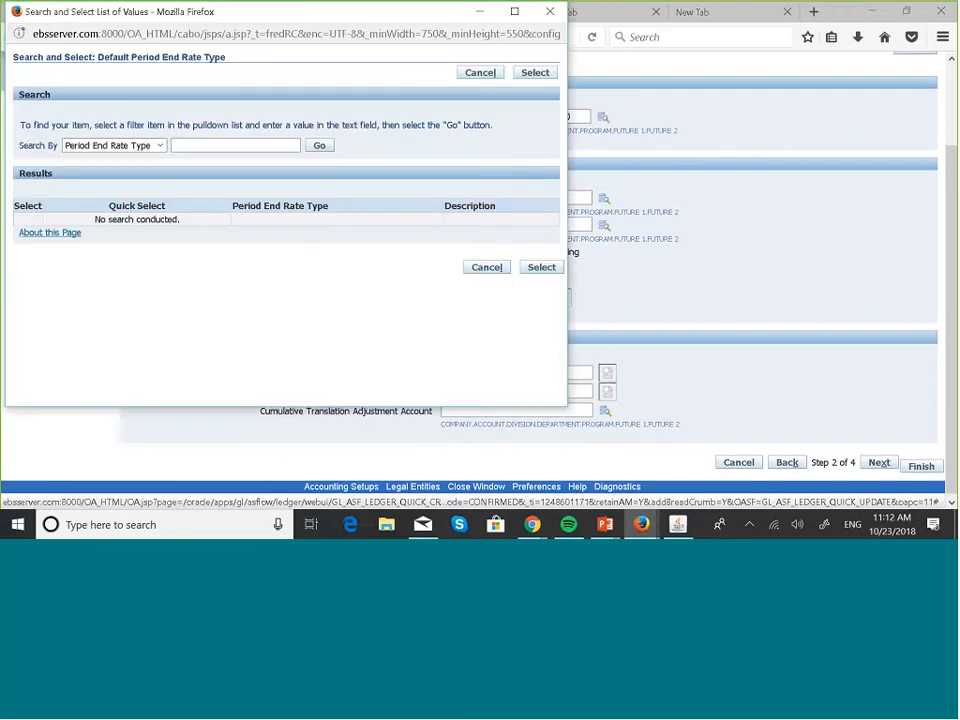
click(240, 145)
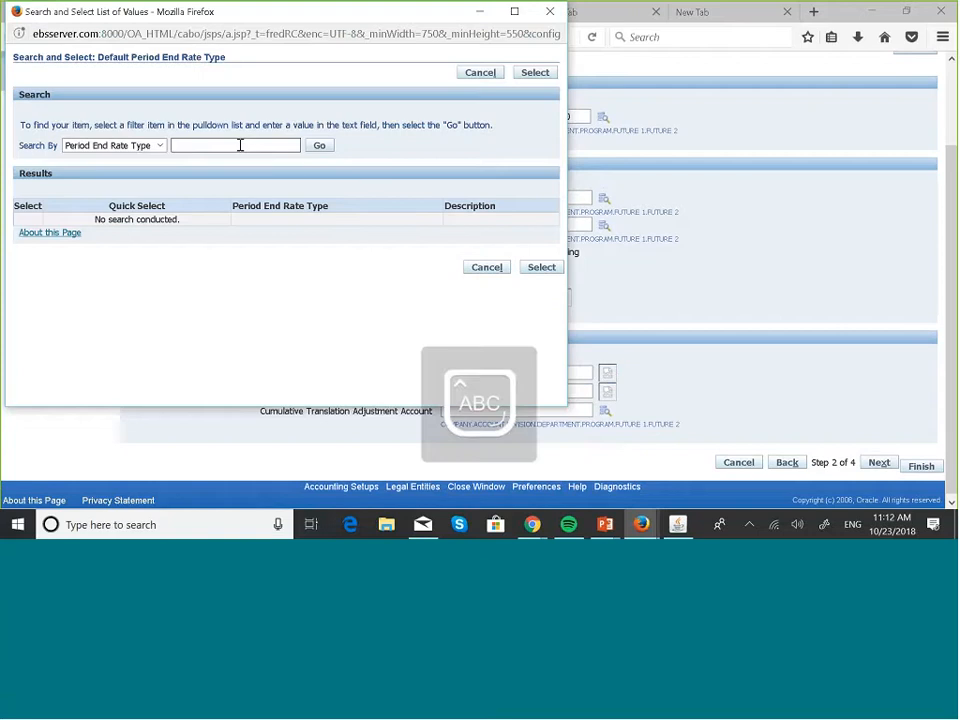
text(Maska)
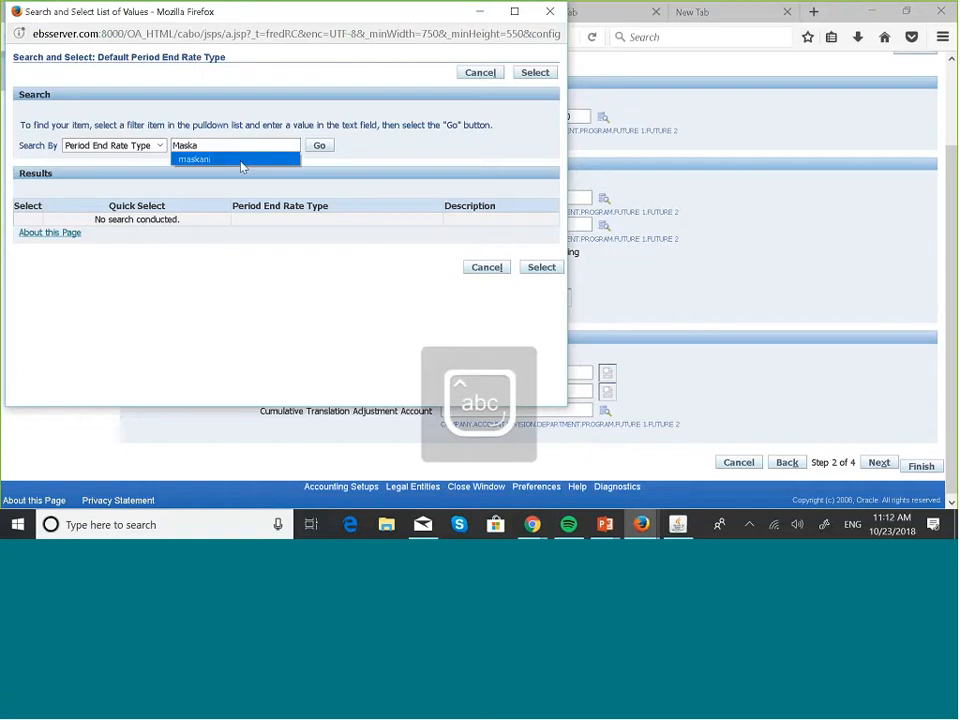
click(282, 160)
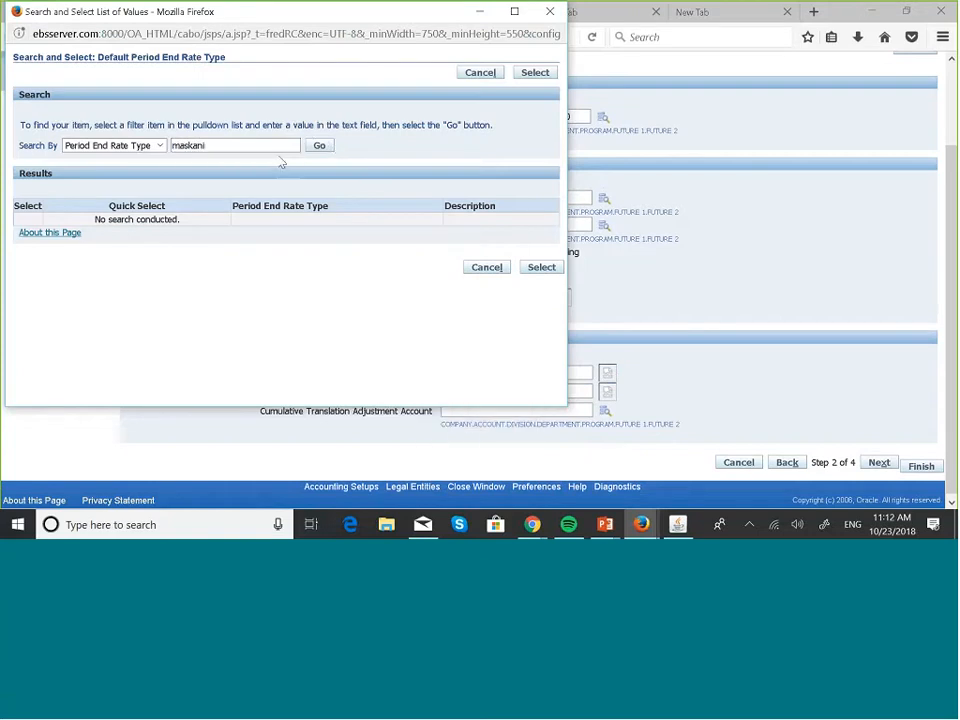
click(319, 147)
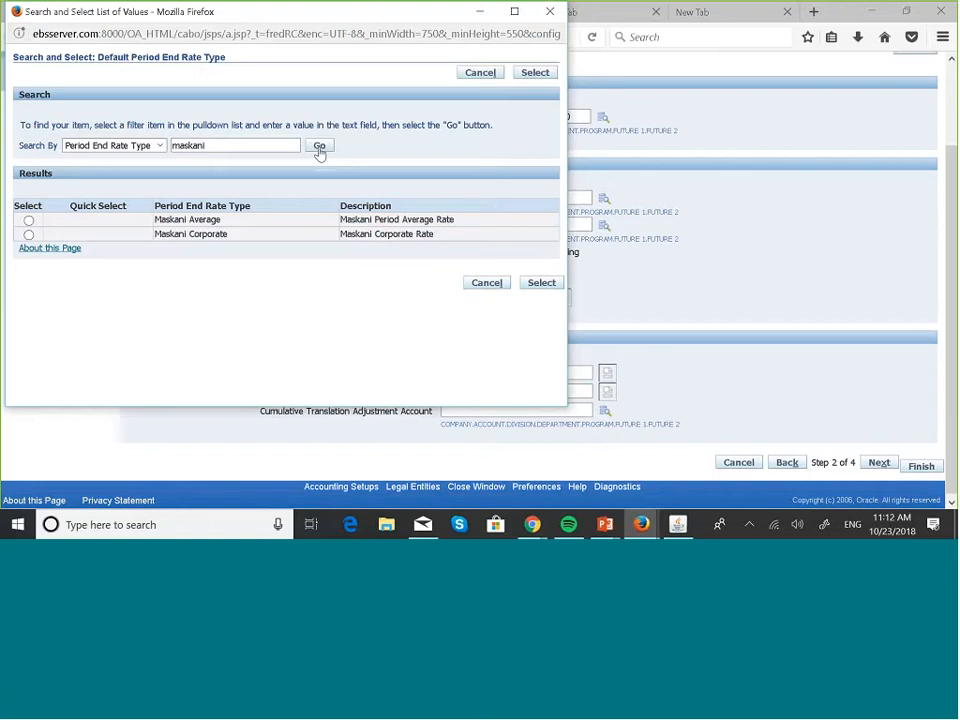
click(29, 235)
click(487, 282)
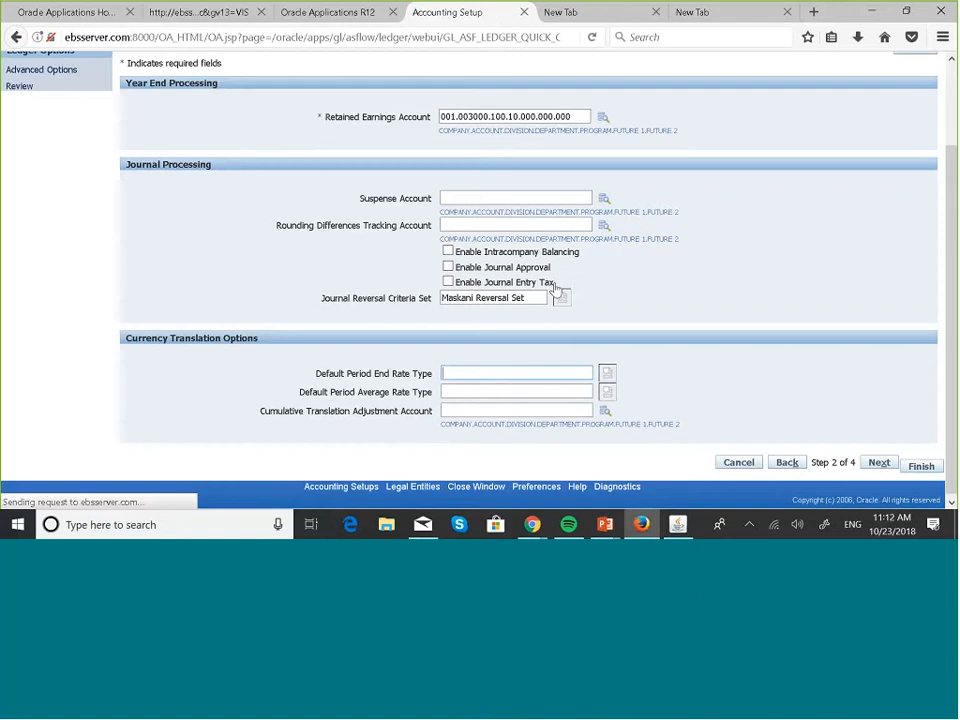
Search rate types for 'maska' and set Maskani Average as the Default Period Average Rate Type
click(490, 390)
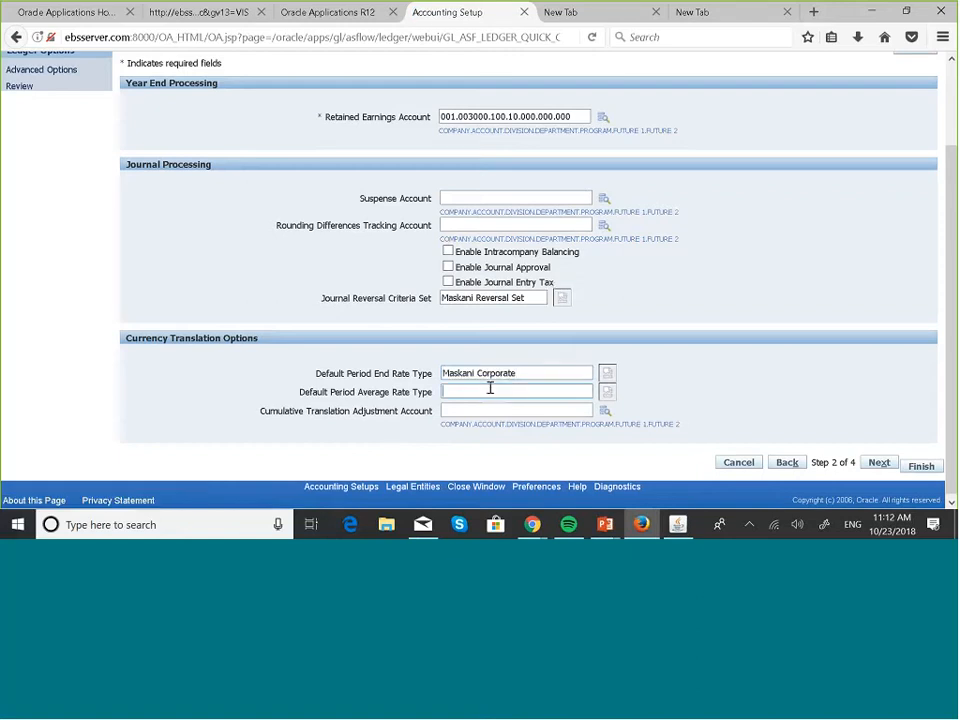
click(610, 393)
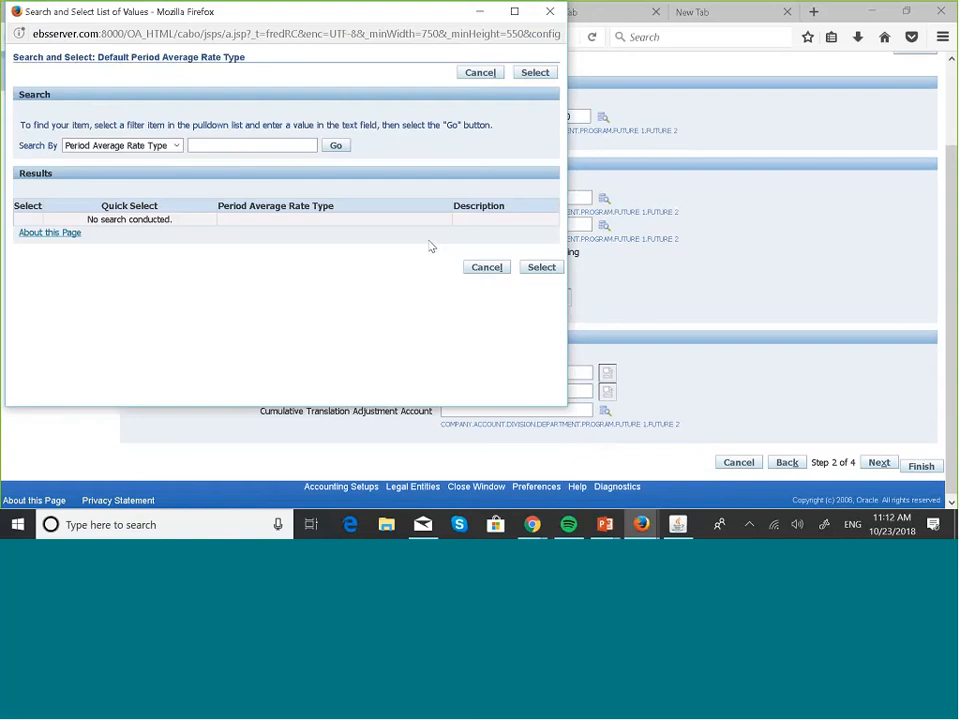
click(270, 146)
text(ma)
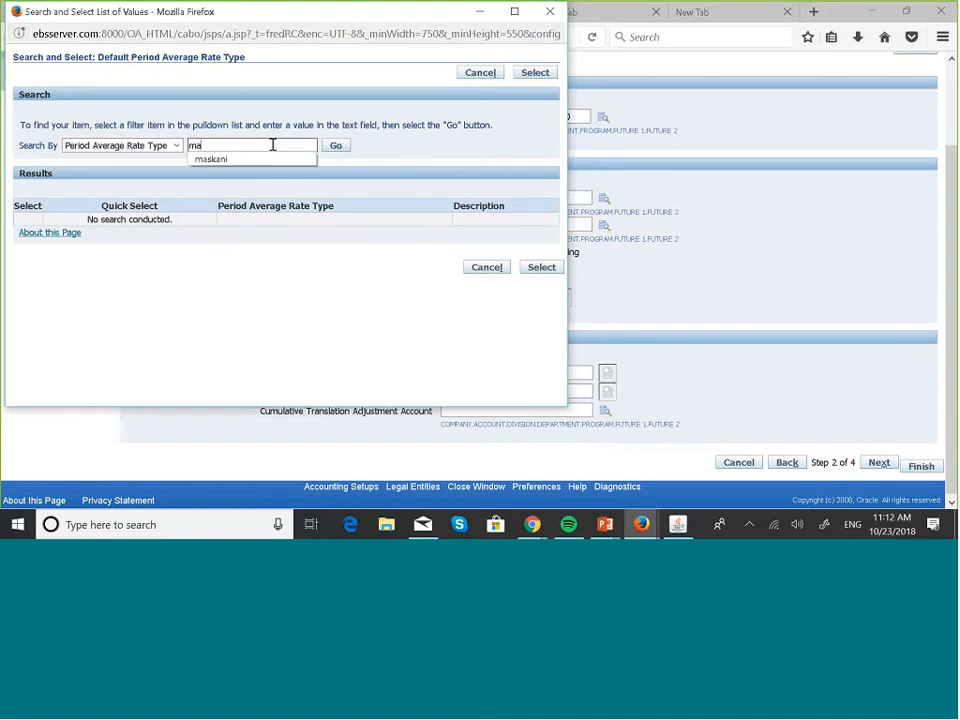
text(ska)
click(262, 160)
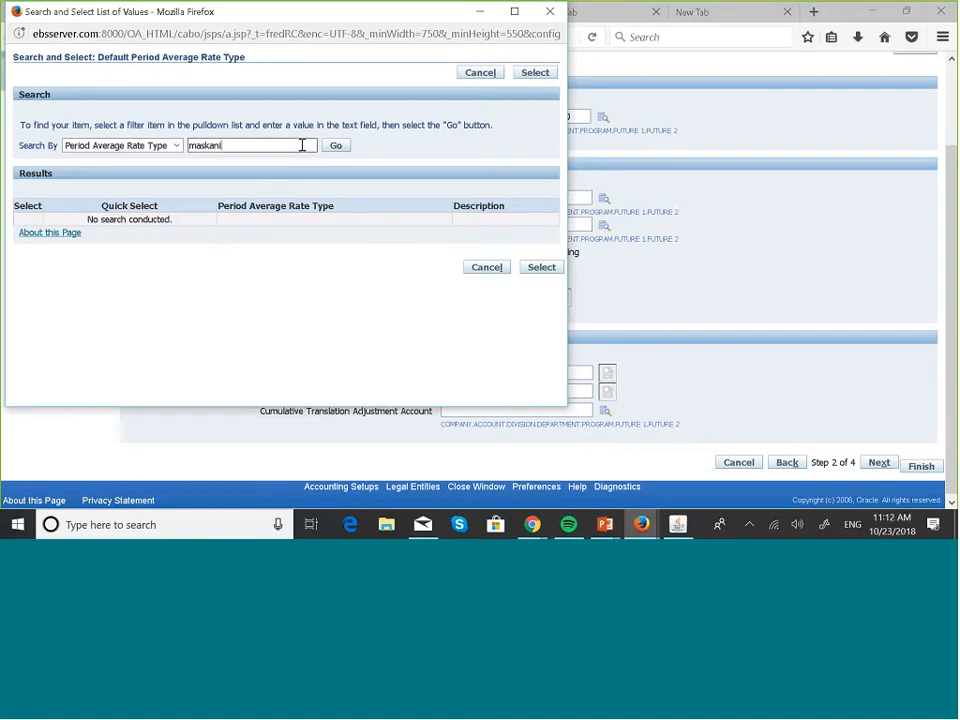
click(327, 149)
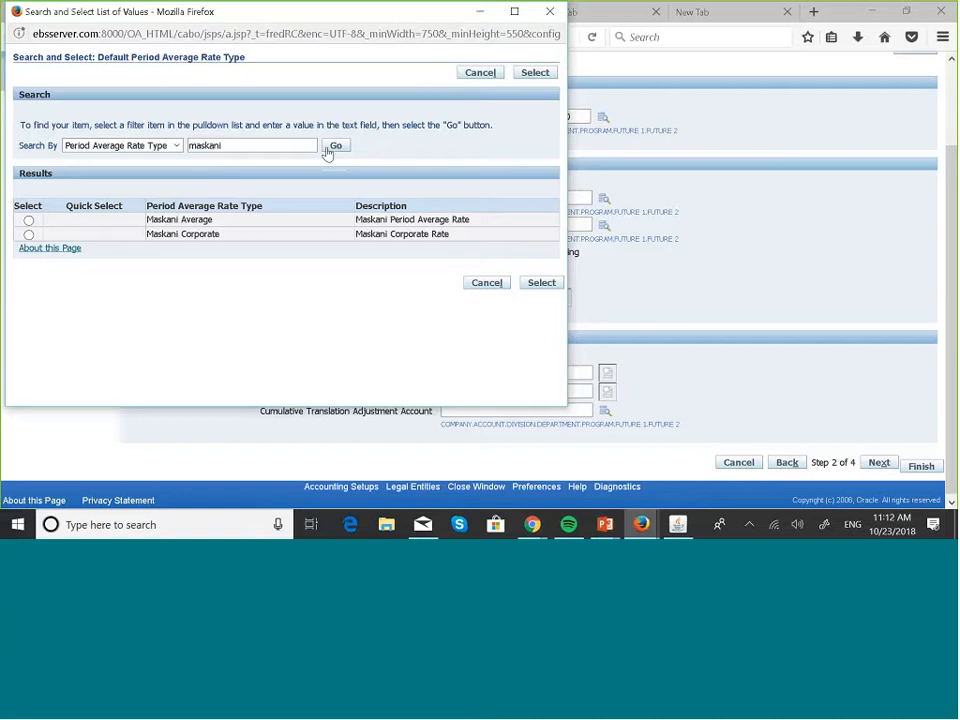
click(28, 221)
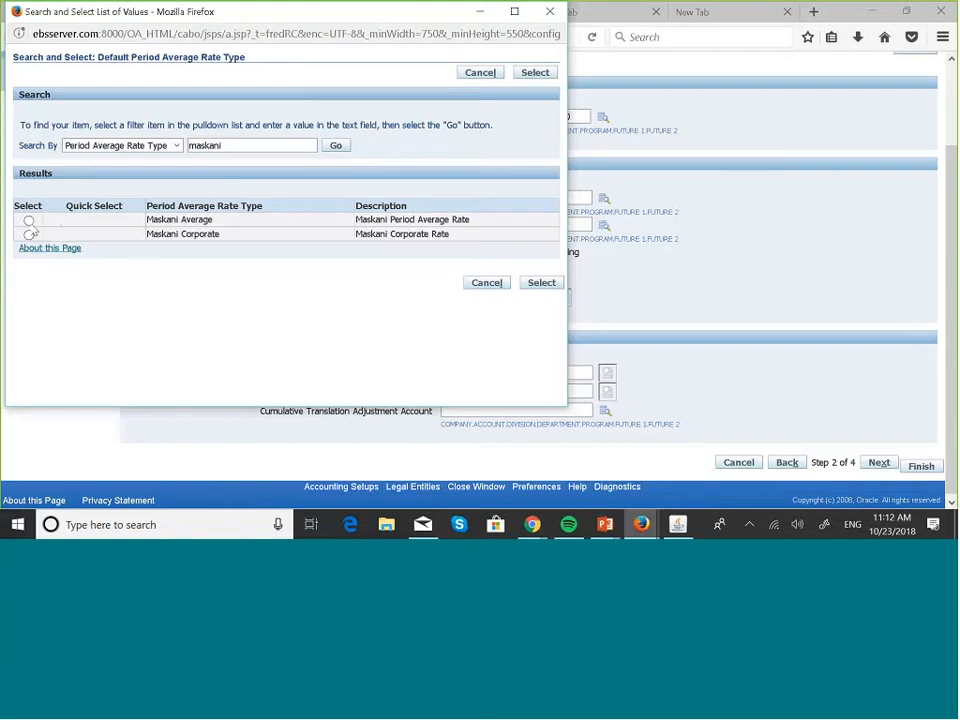
click(541, 283)
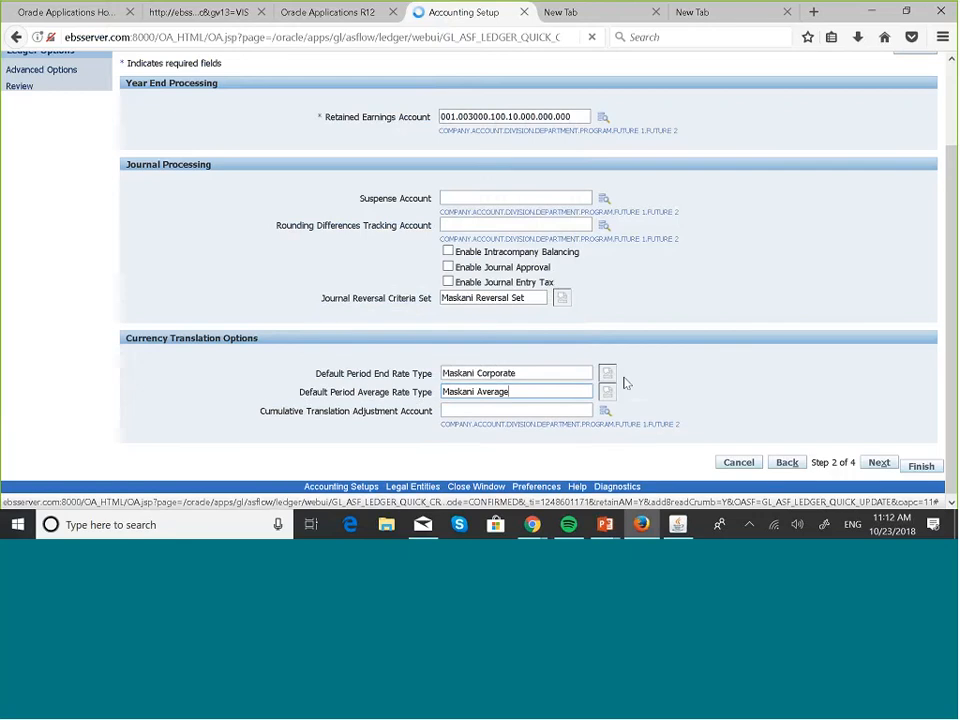
Set the Cumulative Translation Adjustment Account's company segment to 001 Maskani Developers
click(607, 412)
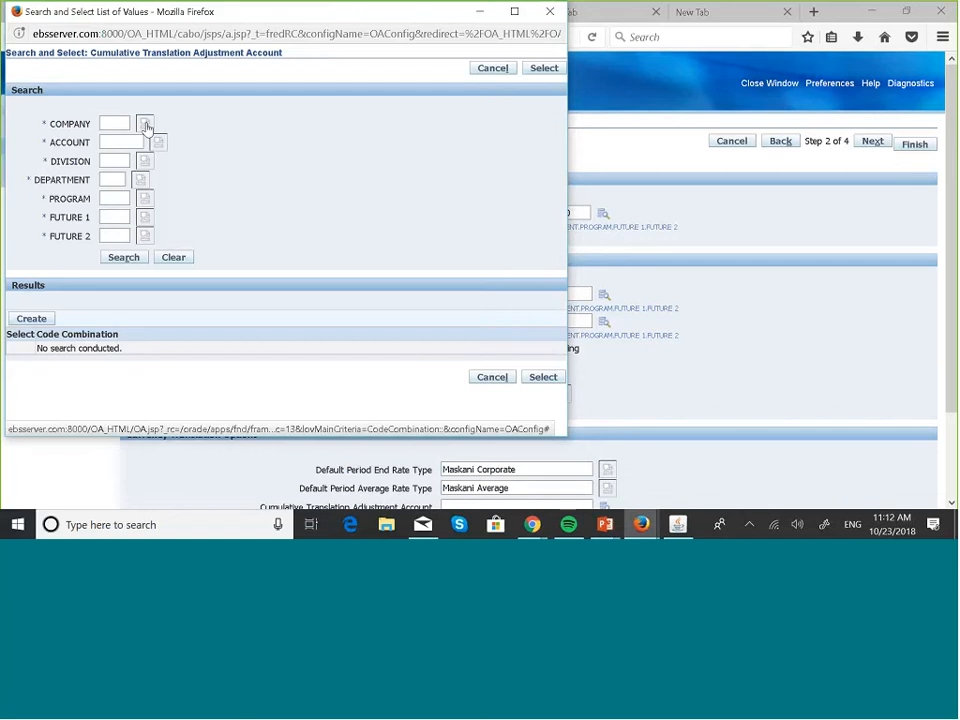
click(146, 126)
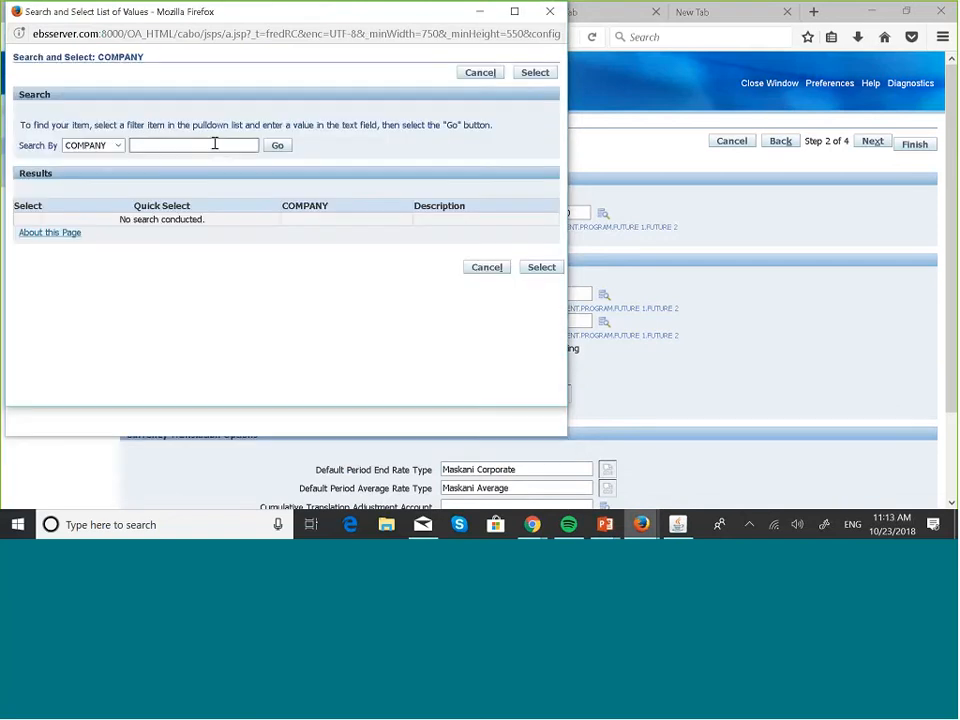
click(280, 146)
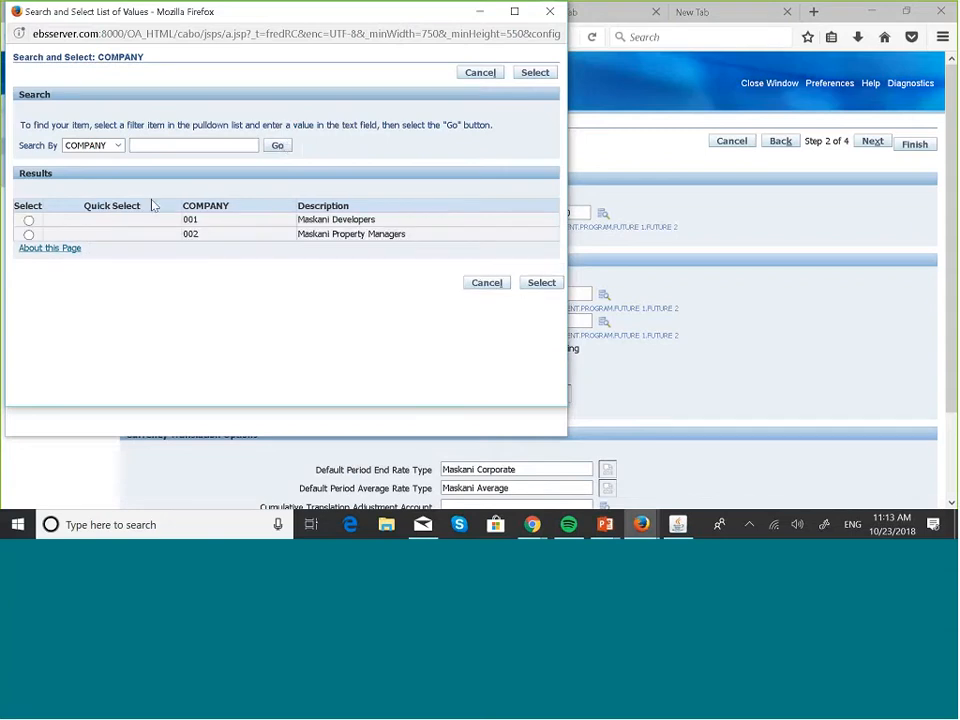
click(29, 220)
click(543, 284)
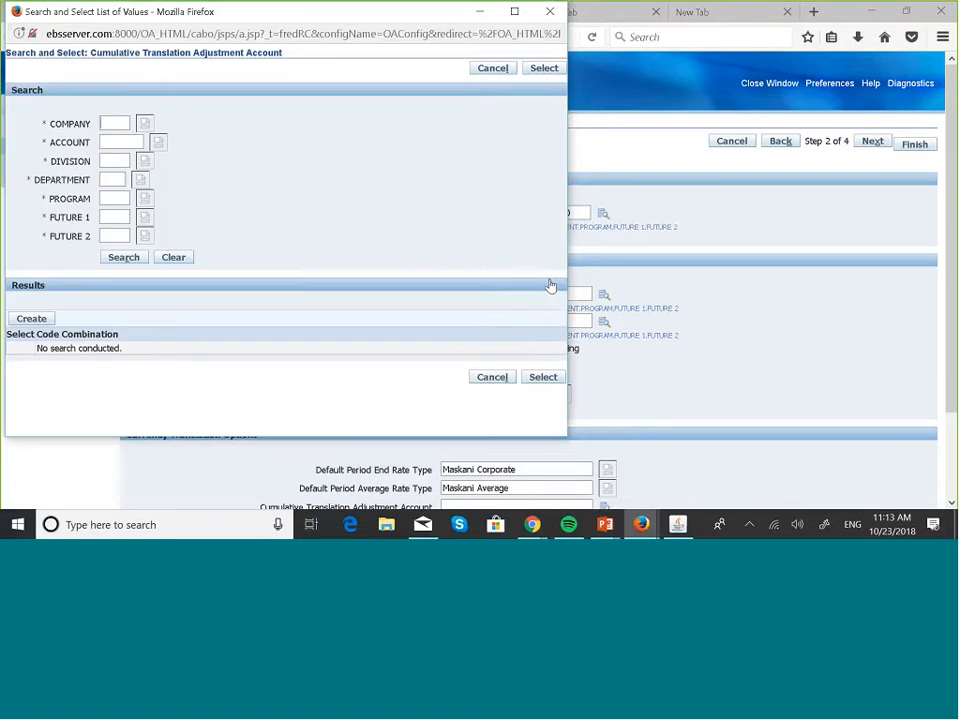
Set the account segment to CTA Account 001900
click(164, 149)
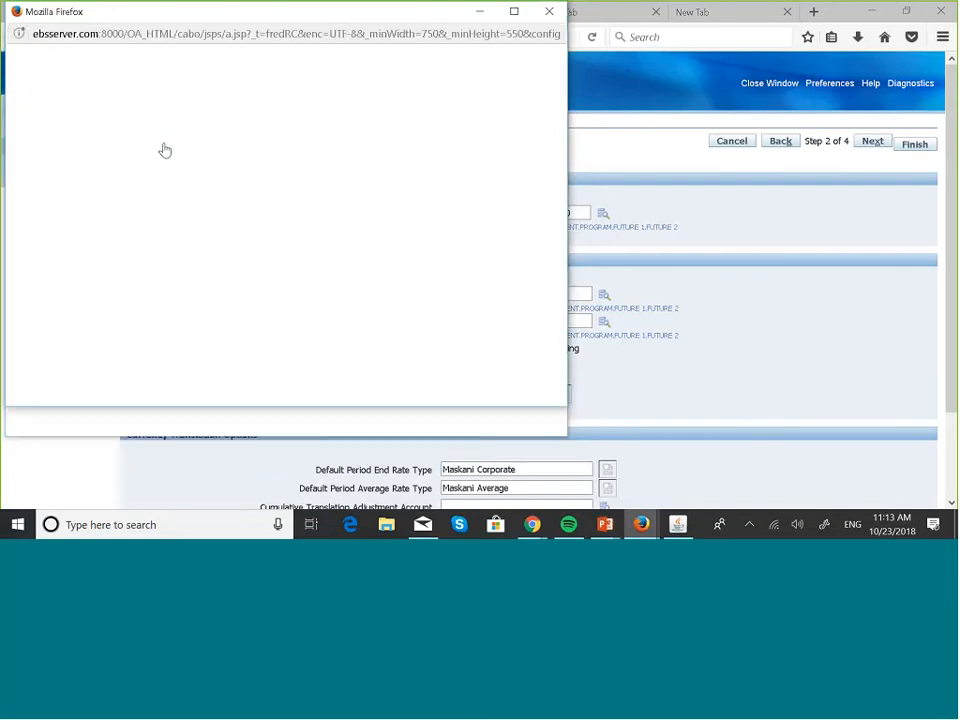
click(278, 147)
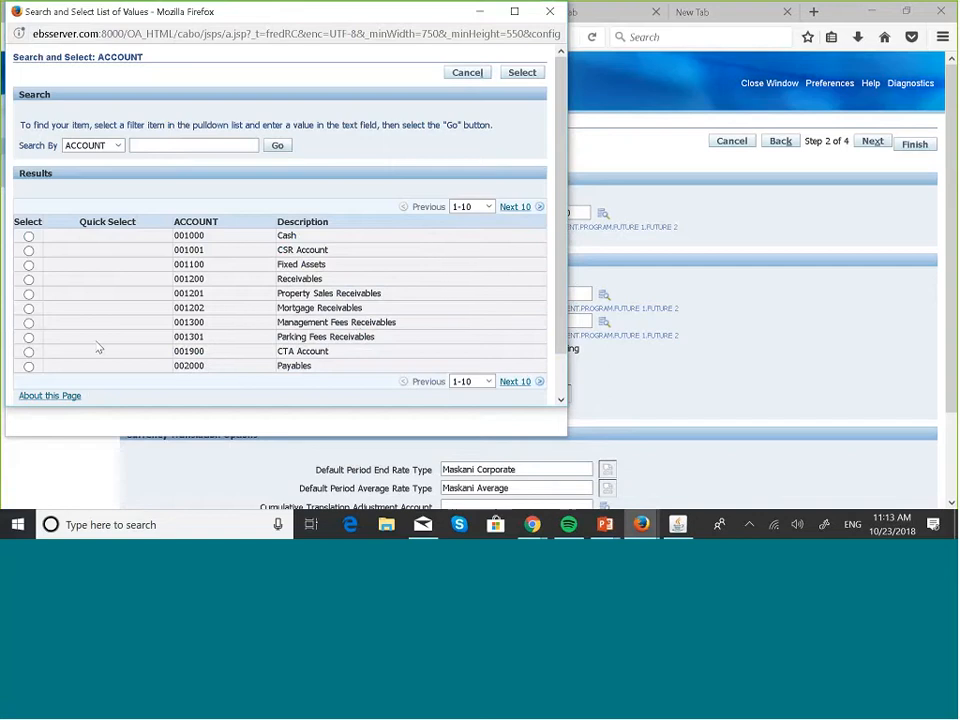
click(29, 352)
scroll(480, 313, down, 1)
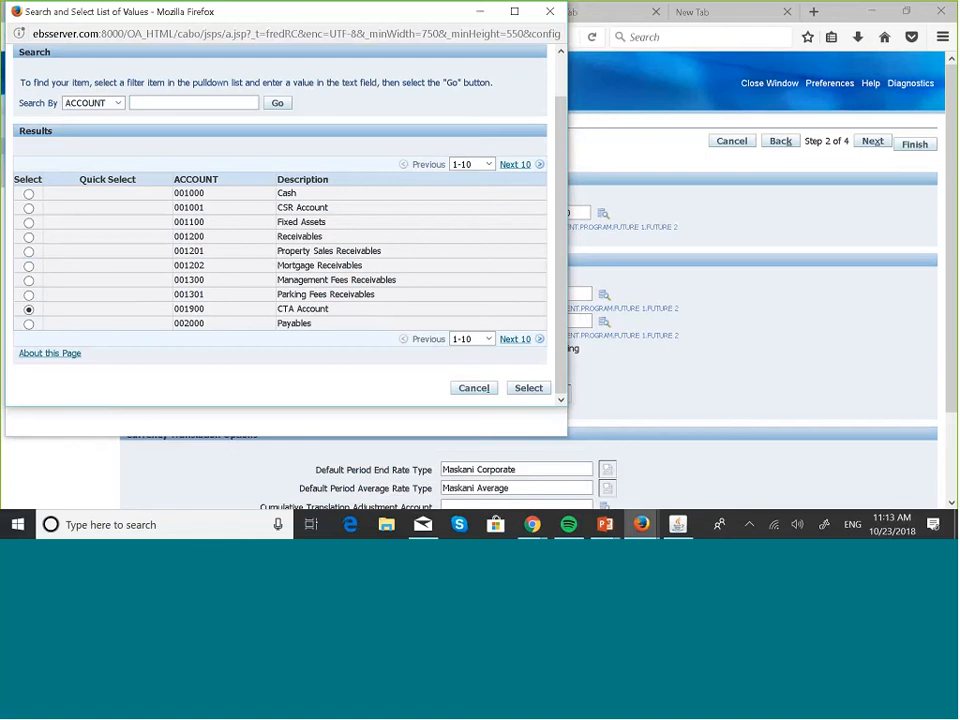
click(533, 390)
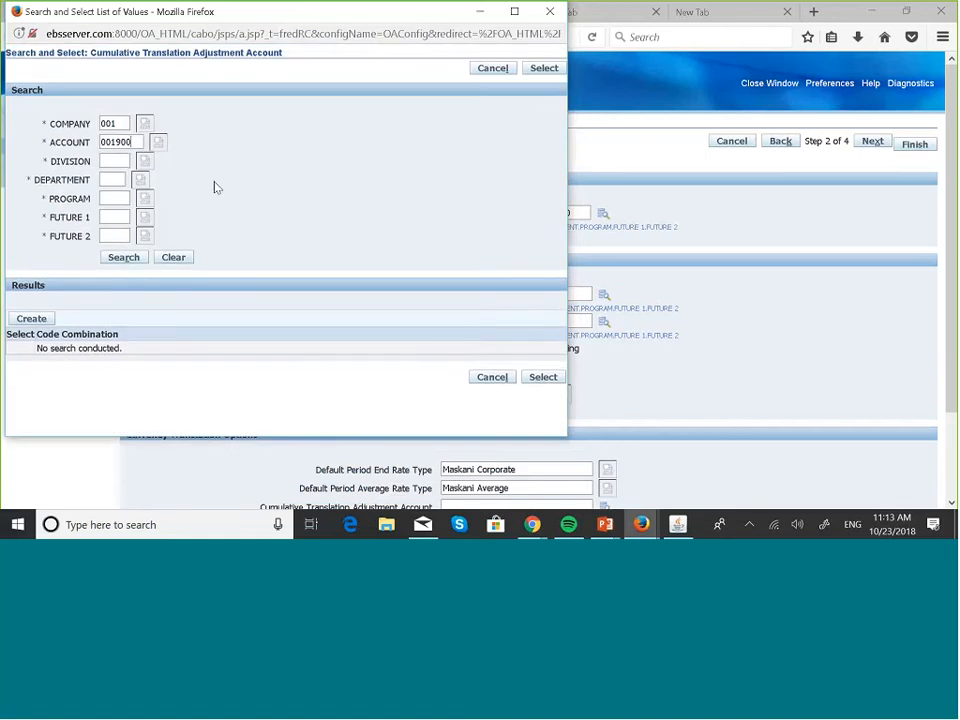
Set the division segment to 000 Default from its value list
click(144, 162)
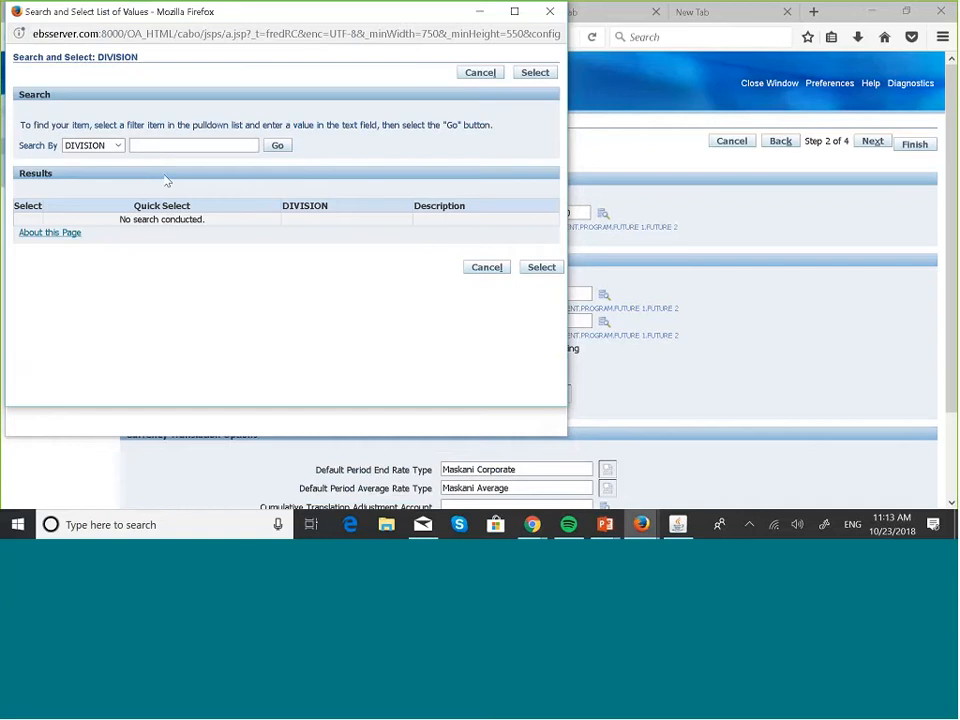
click(278, 147)
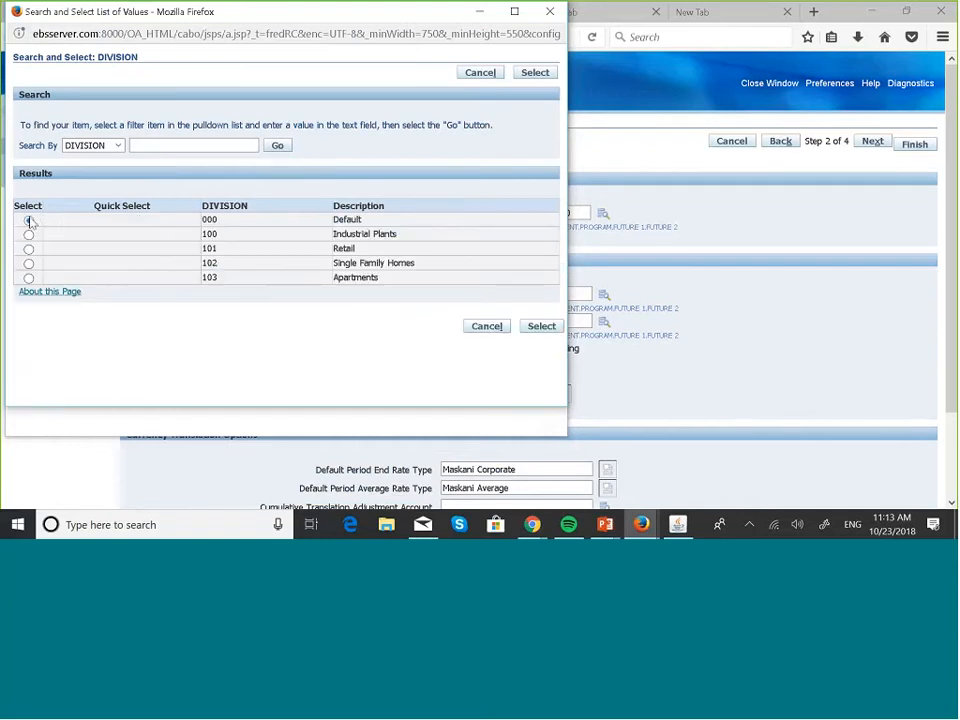
click(29, 220)
click(538, 326)
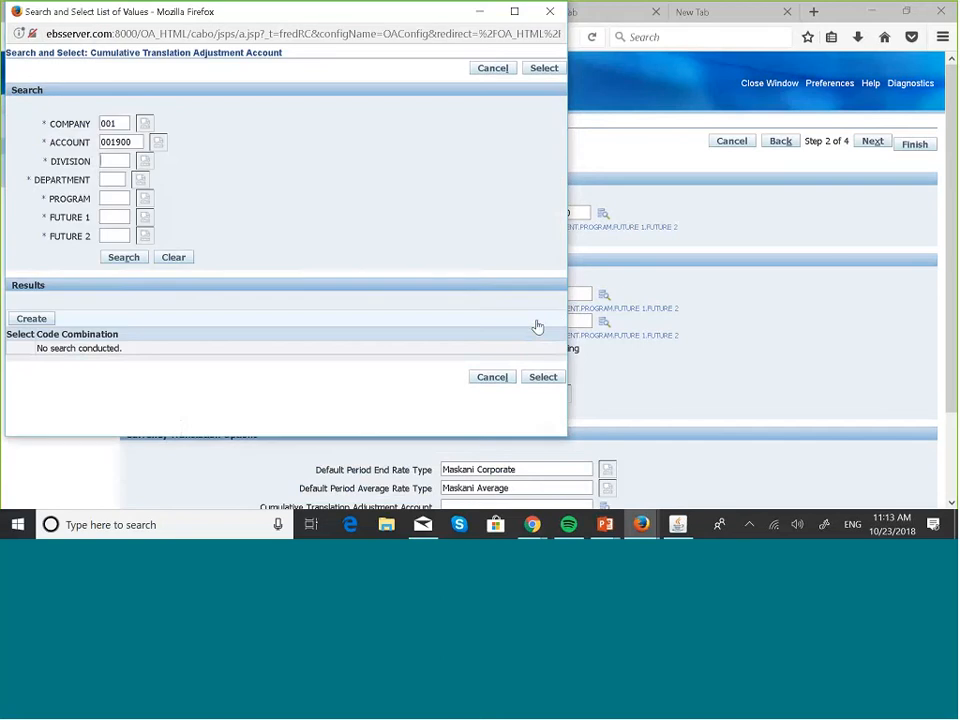
Enter department 00 and 000 for the PROGRAM, FUTURE 1 and FUTURE 2 segments
click(115, 179)
text(00)
click(117, 197)
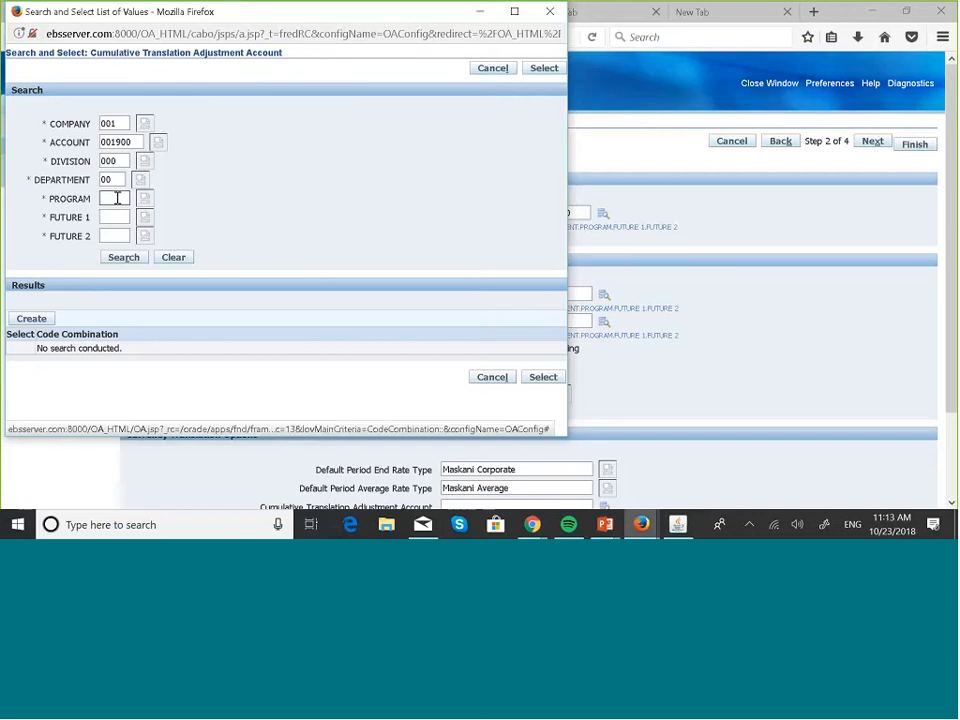
text(000)
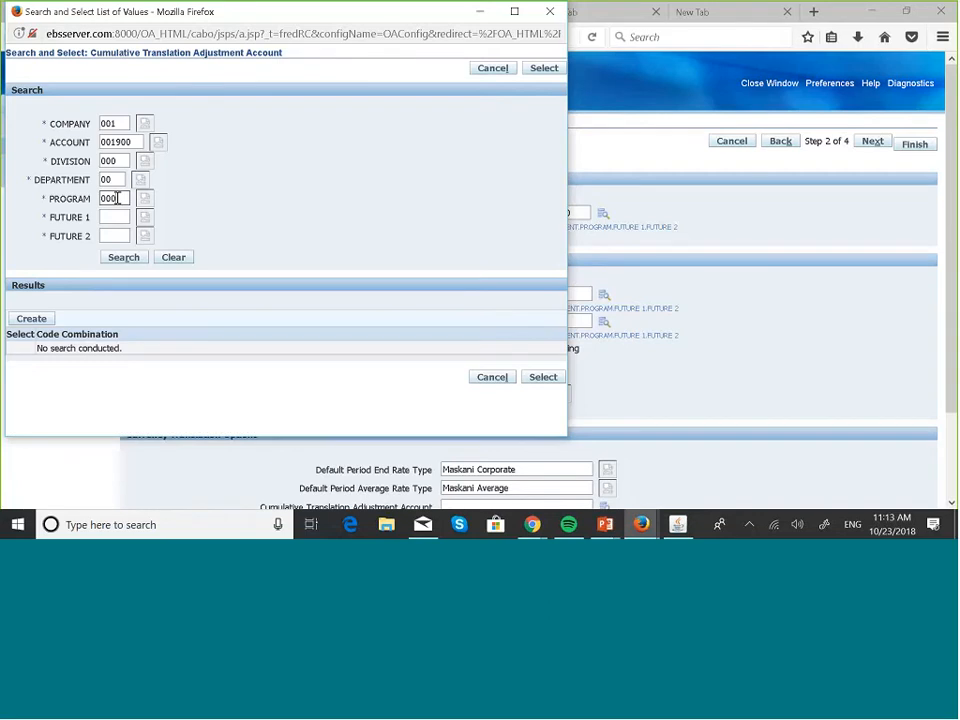
click(116, 216)
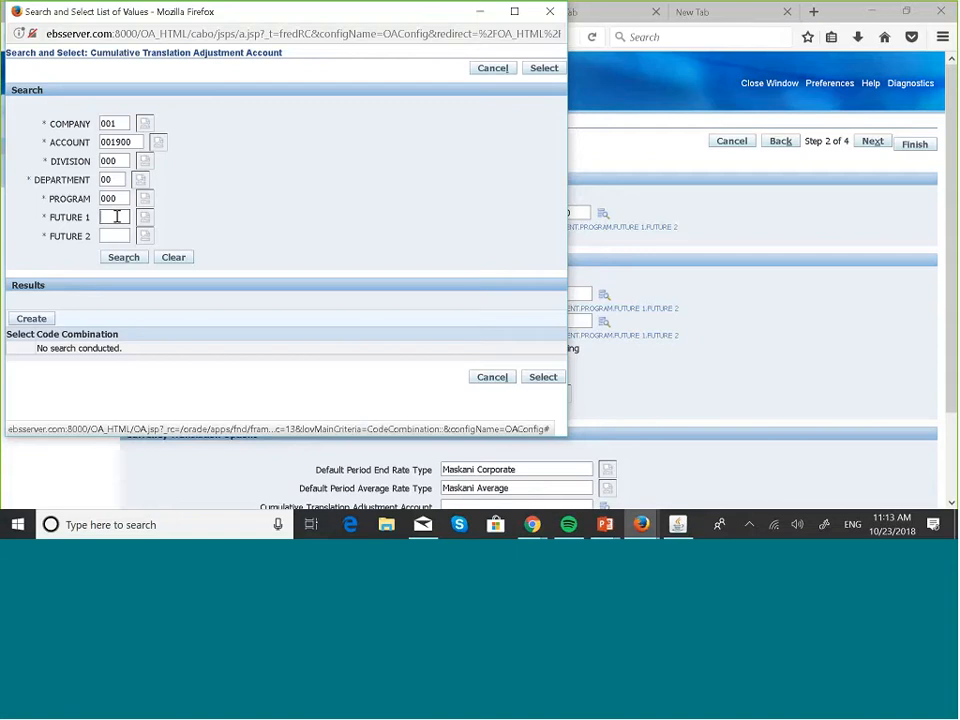
text(000)
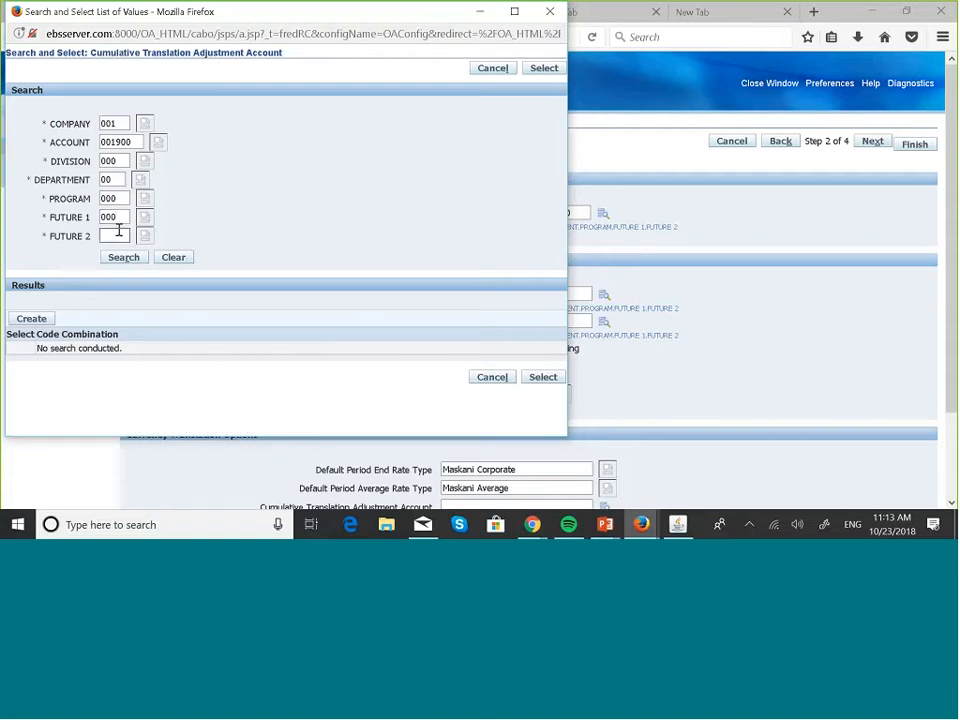
click(116, 238)
text(000)
click(211, 237)
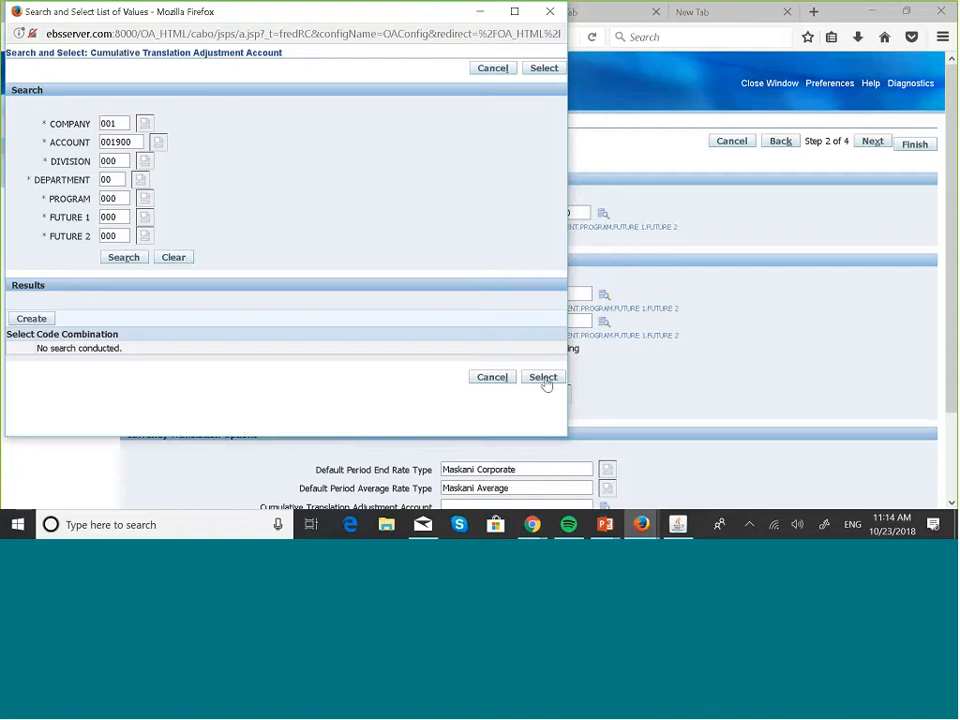
Confirm division 000 Default and department 00 Default through their value lists
click(146, 161)
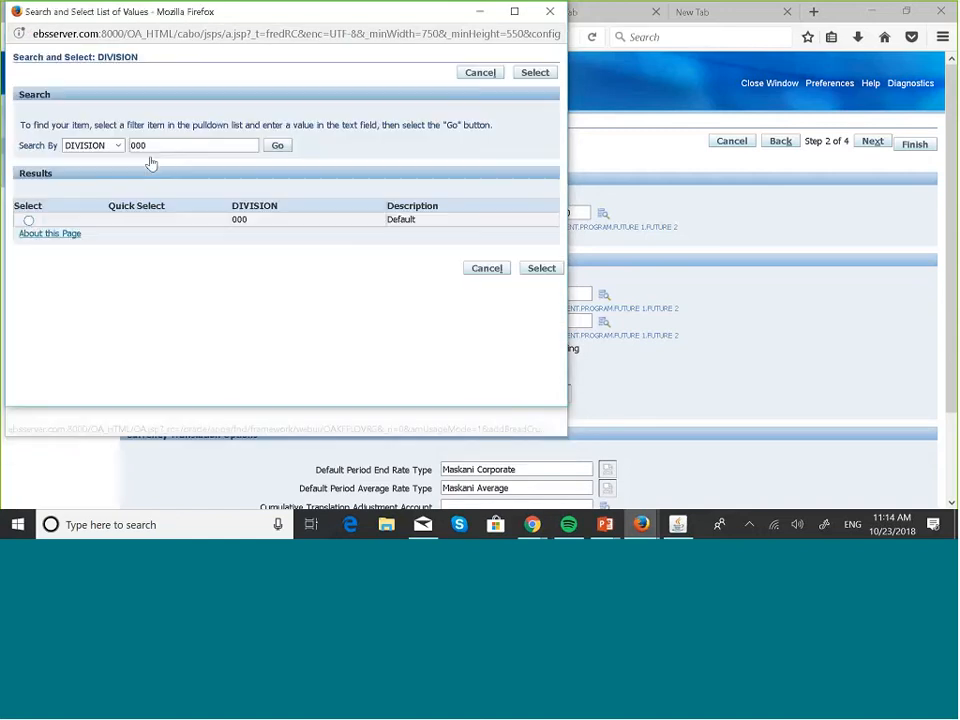
click(28, 221)
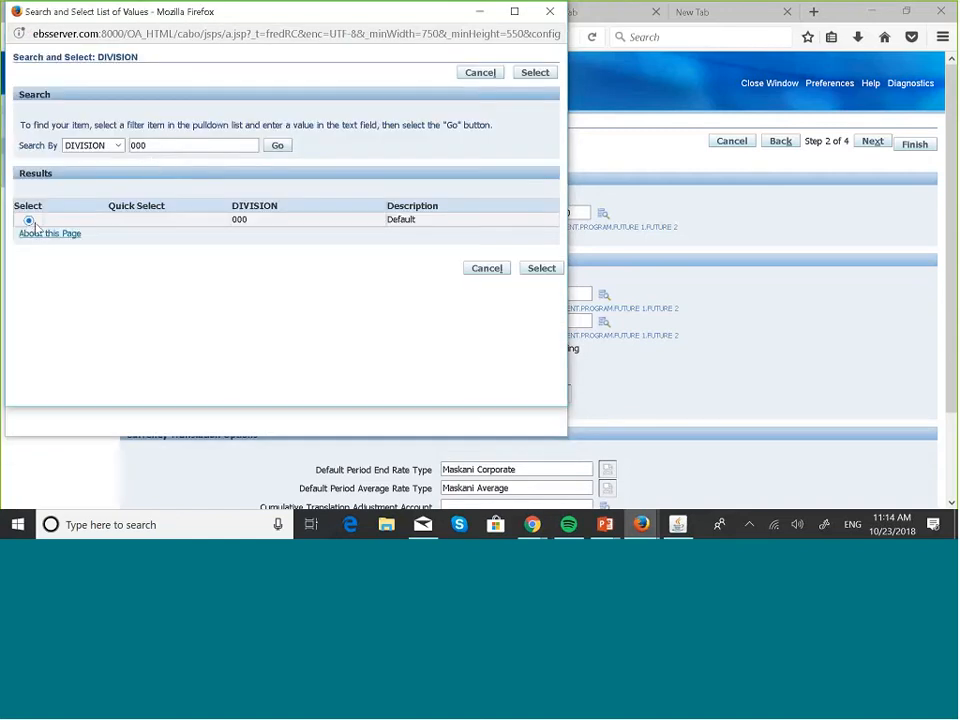
click(527, 270)
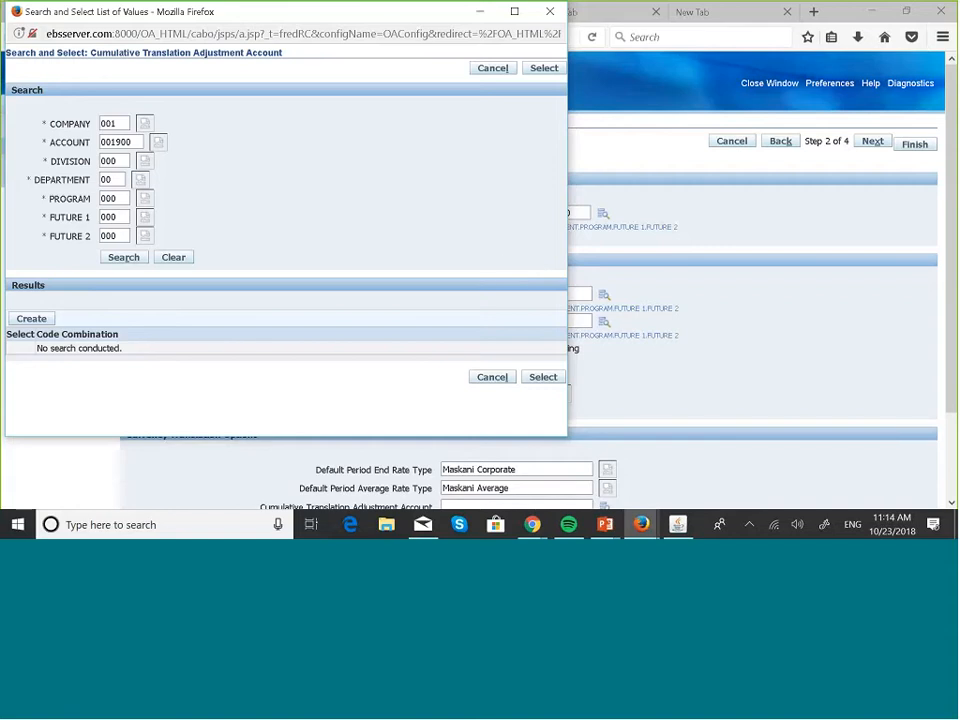
click(143, 185)
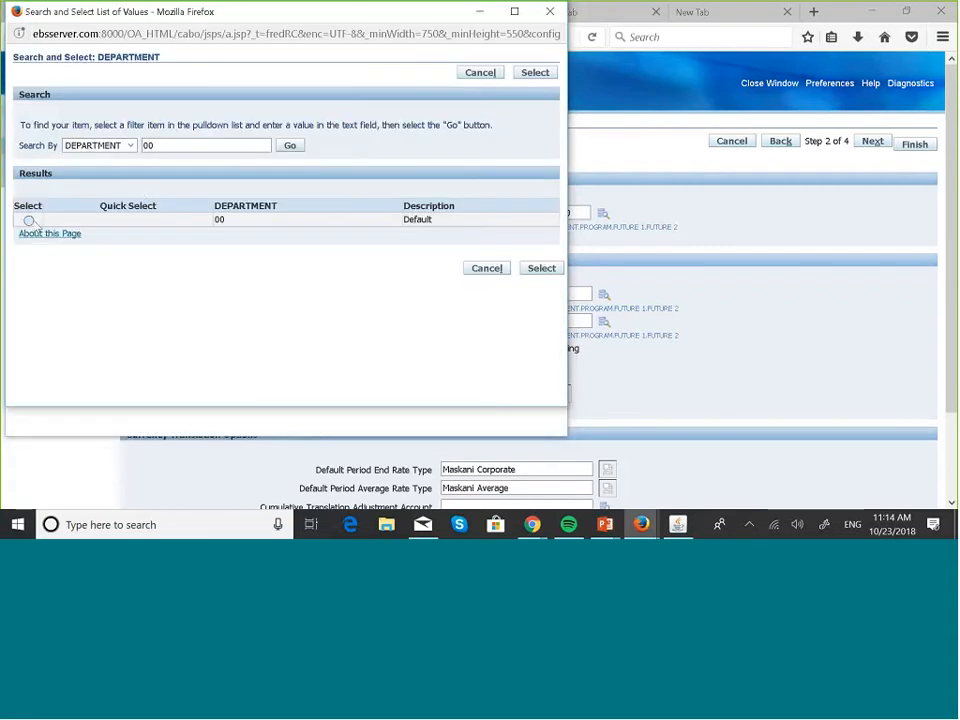
click(29, 220)
click(542, 270)
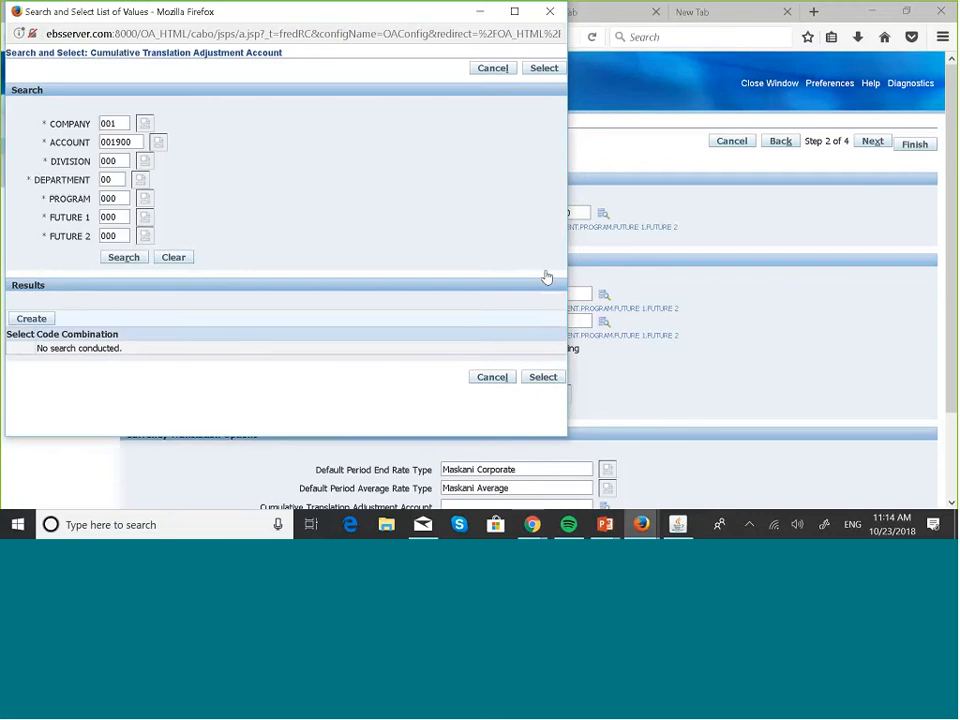
Confirm 000 for the PROGRAM, FUTURE 1 and FUTURE 2 segments via their lookups
click(148, 201)
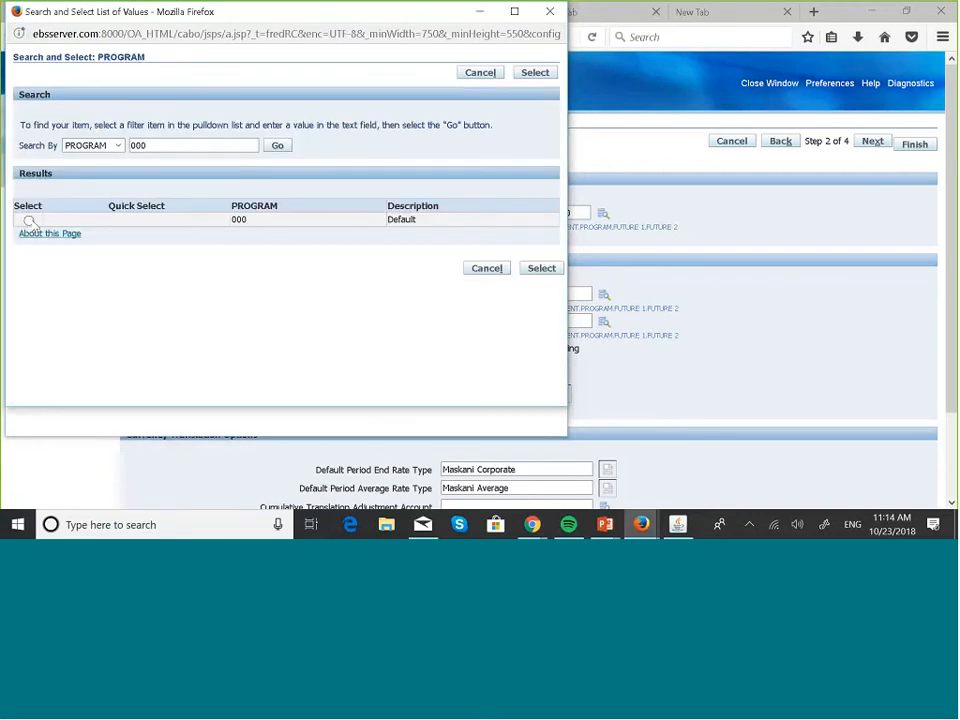
click(29, 220)
click(541, 268)
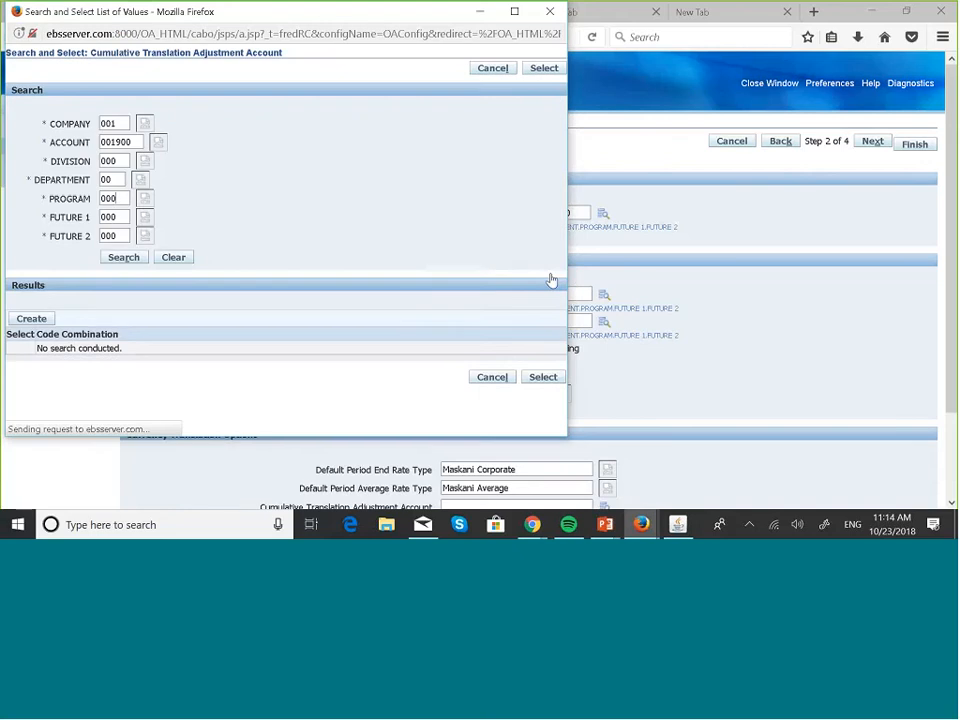
click(145, 220)
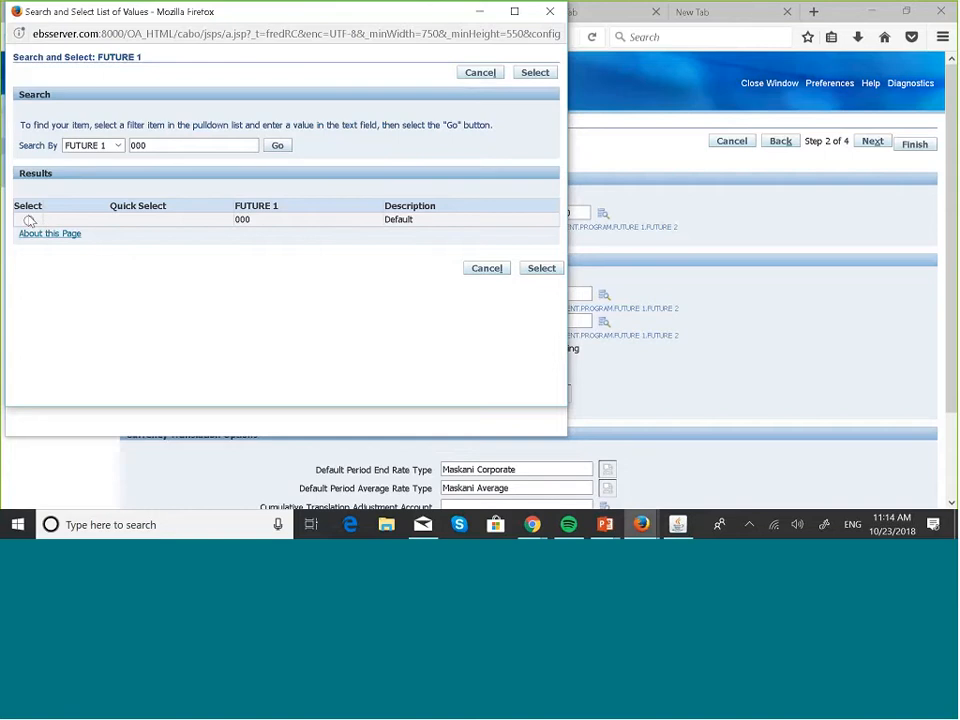
click(30, 220)
click(536, 270)
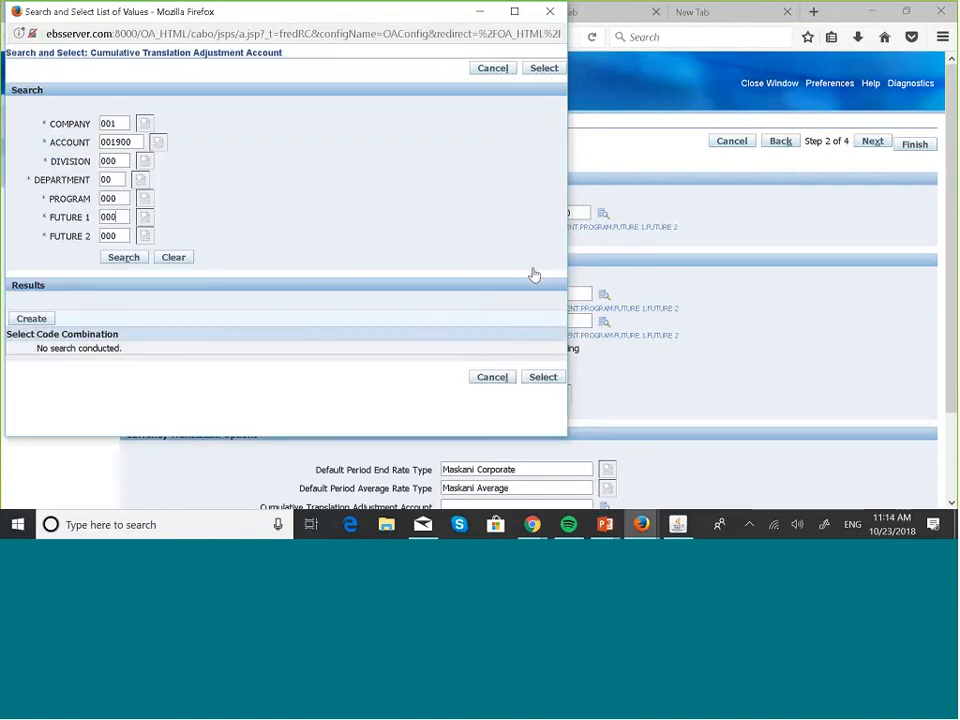
click(151, 238)
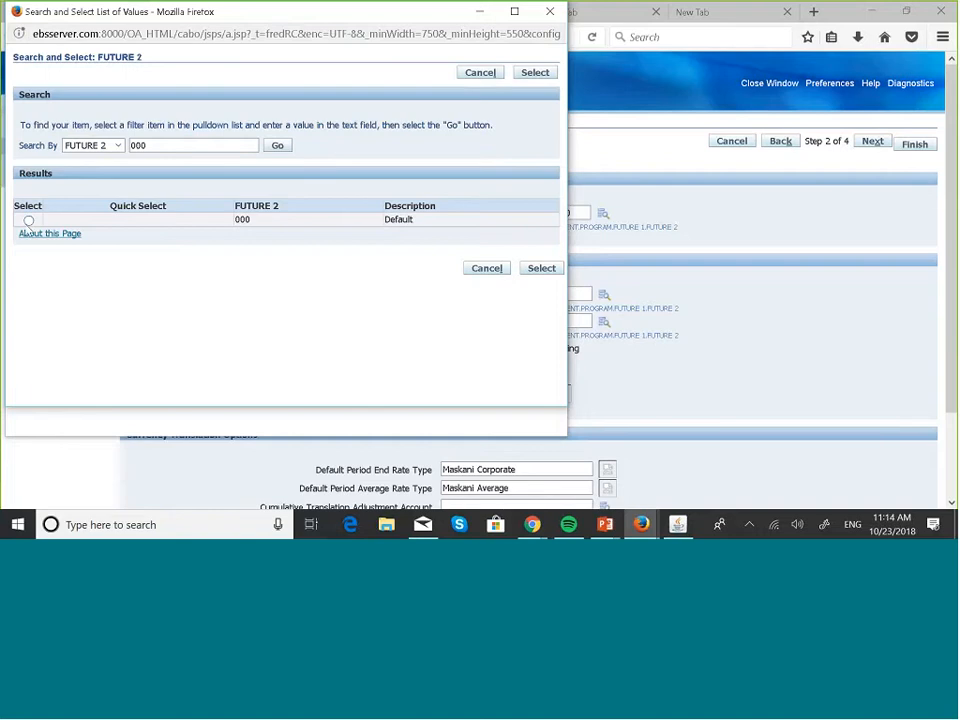
click(541, 268)
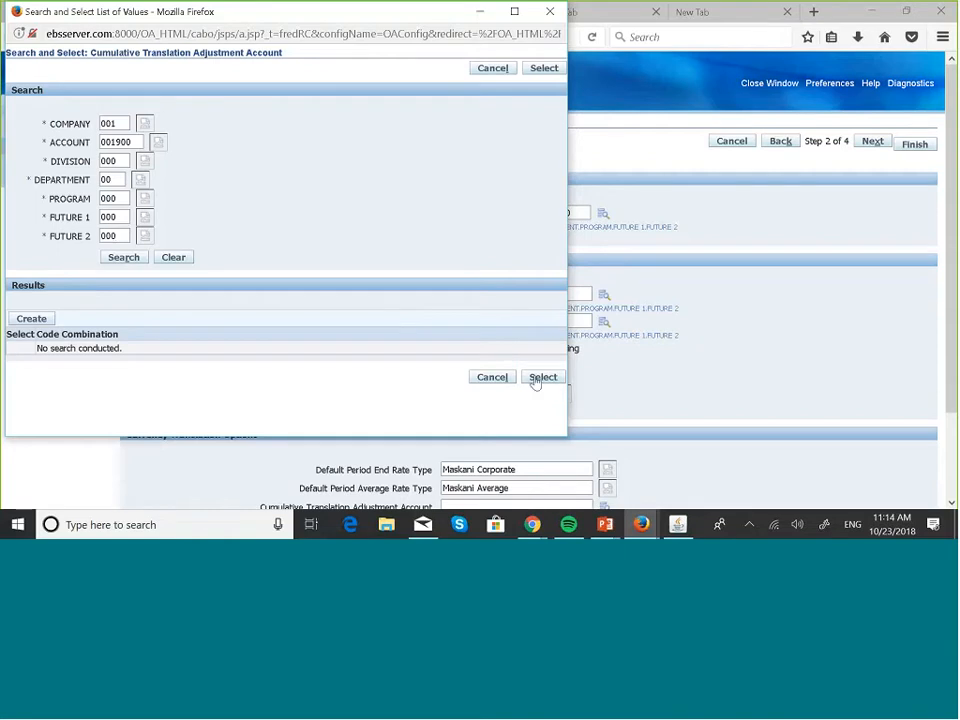
Create combination 001.001900.000.00.000.000.000 and assign it as the CTA account
click(124, 257)
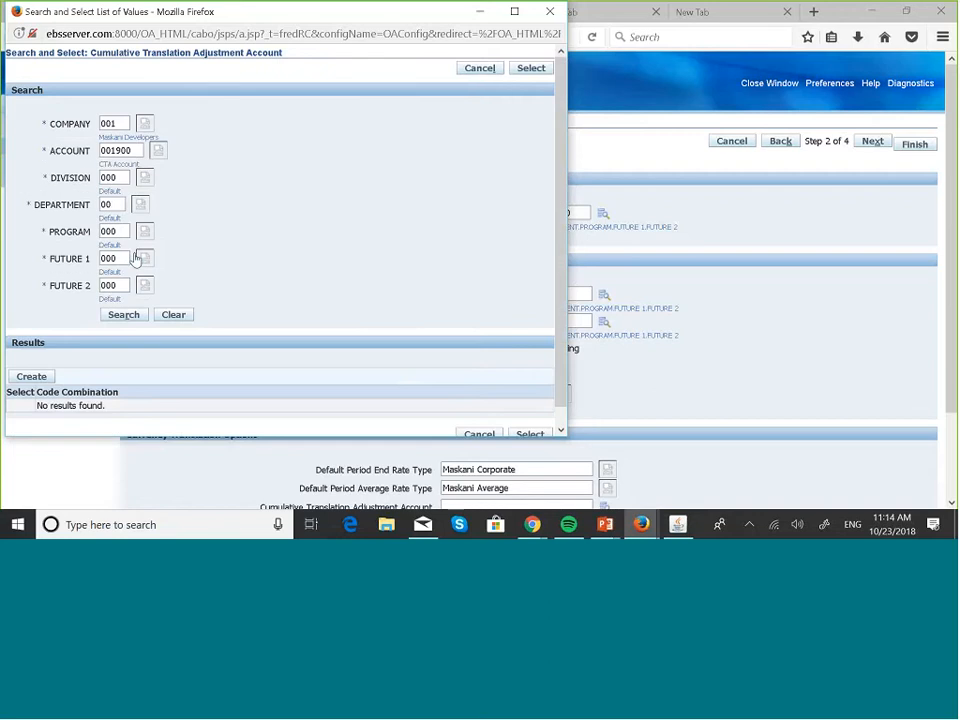
scroll(321, 371, down, 1)
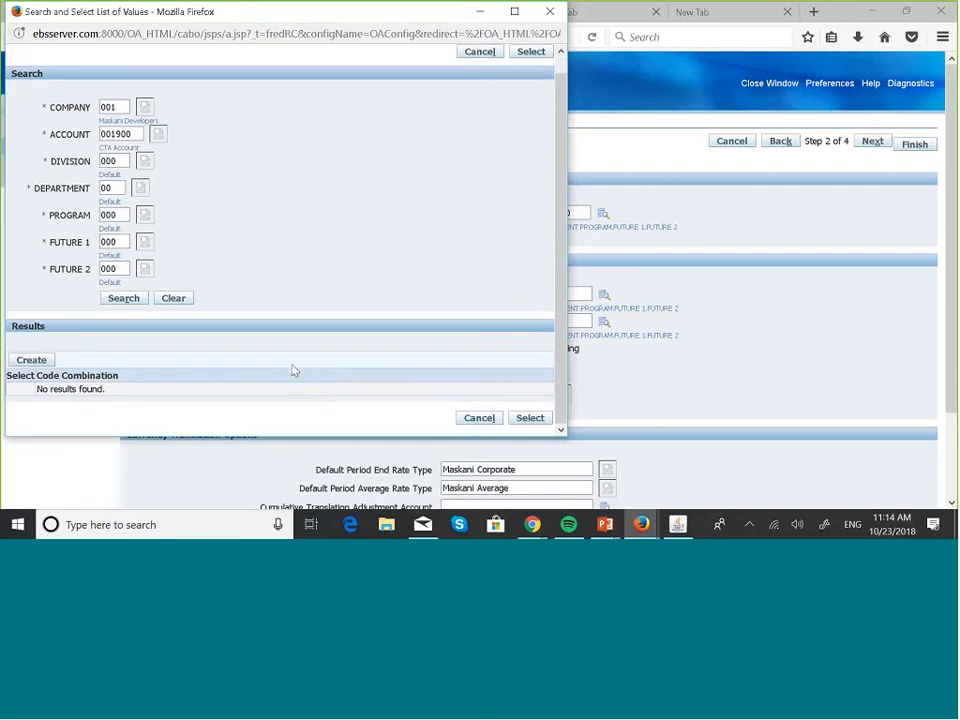
click(36, 359)
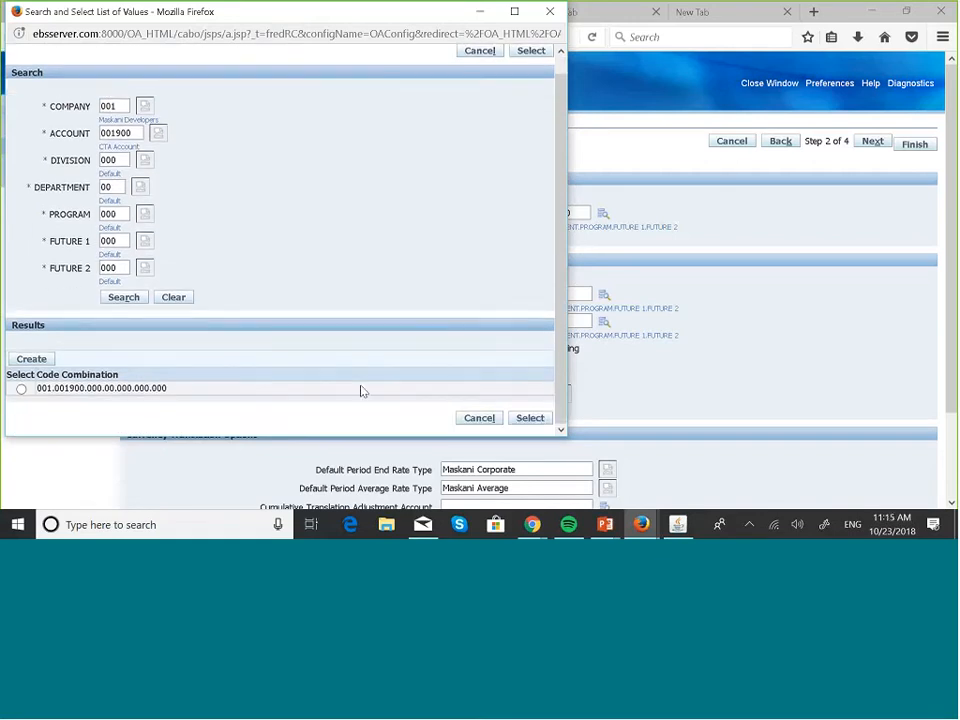
click(21, 390)
click(530, 418)
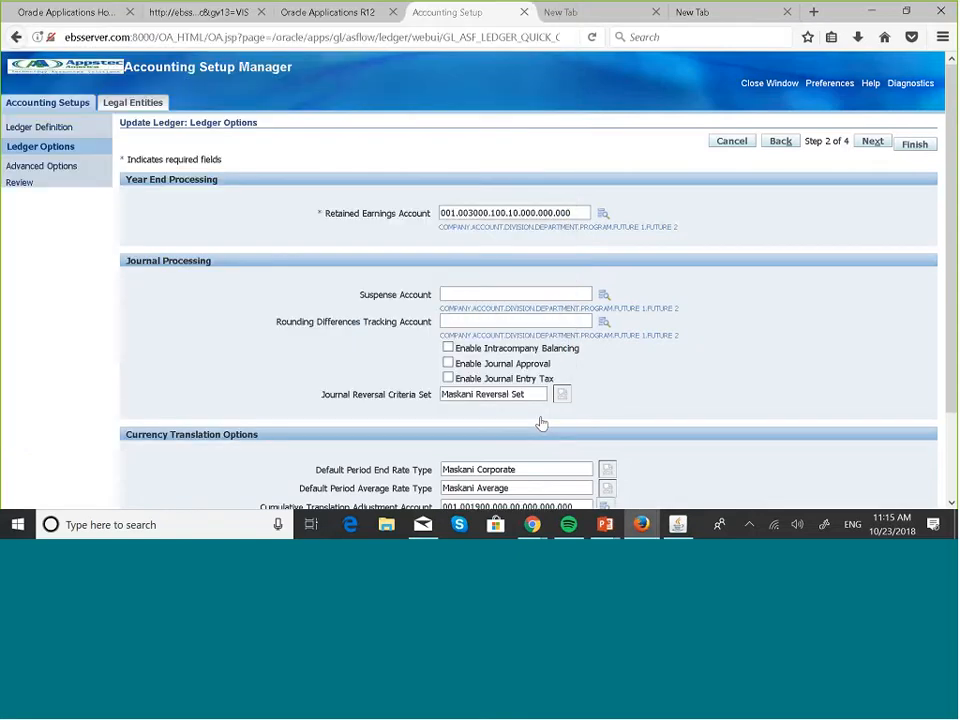
Finish the Ledger Options page to save MASKANI GROUP US LEDGER's rate types and CTA account
scroll(724, 418, down, 2)
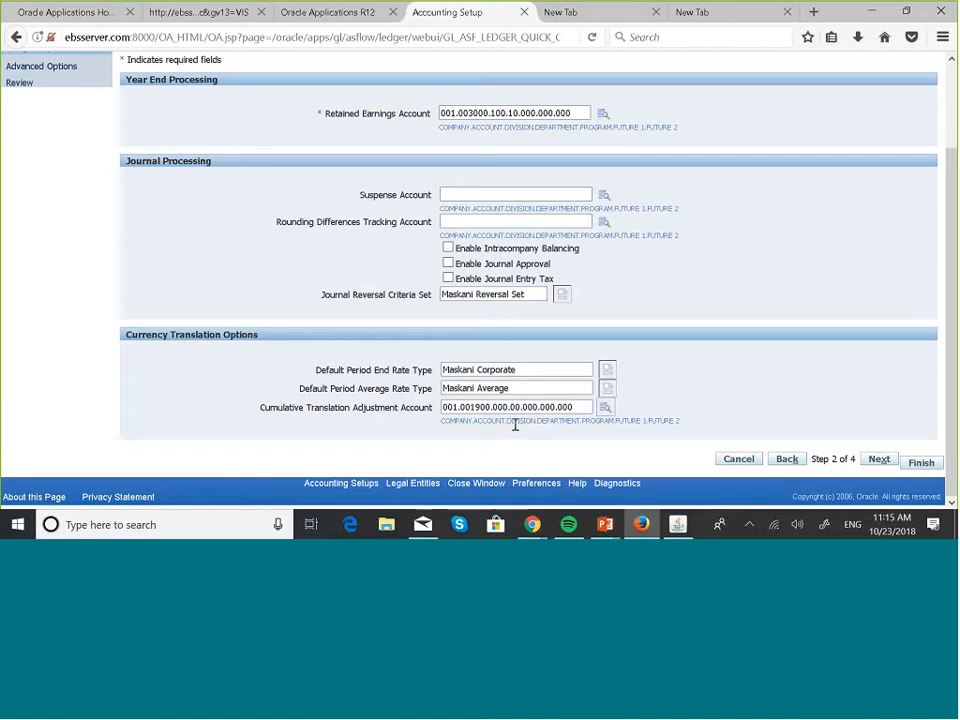
click(915, 462)
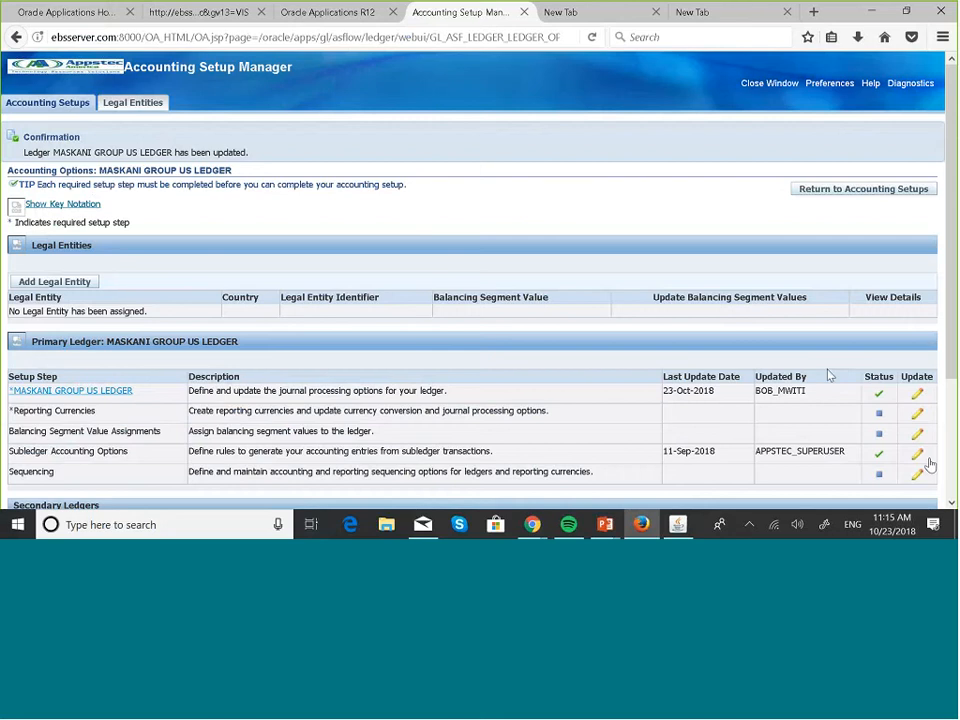
scroll(781, 315, down, 3)
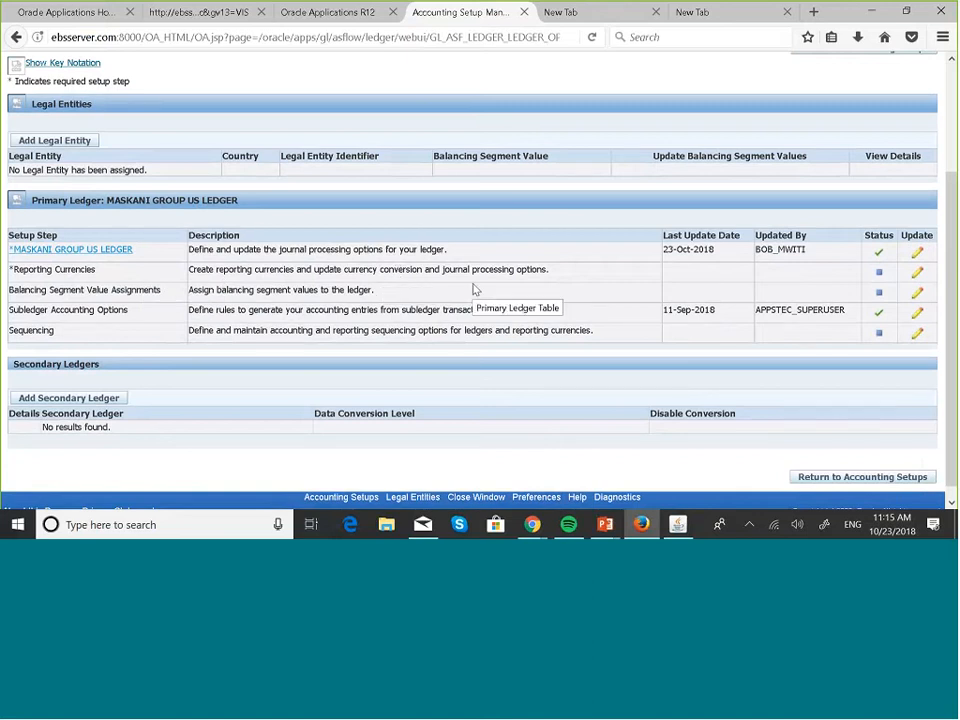
Check the Reporting Currencies step shows none assigned, then return to Accounting Options
click(914, 284)
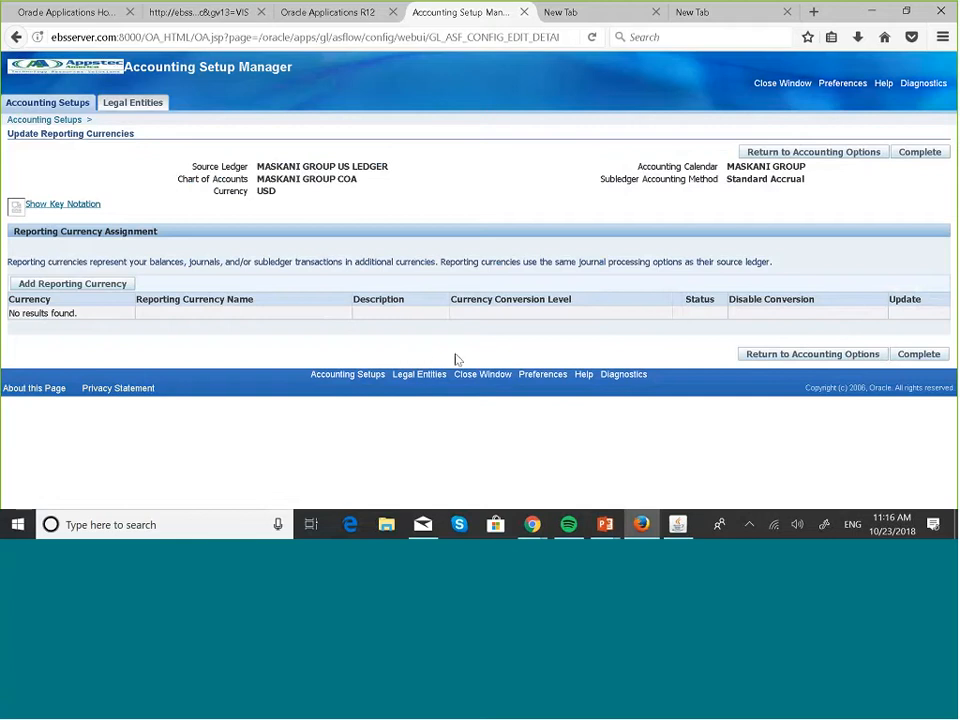
click(793, 356)
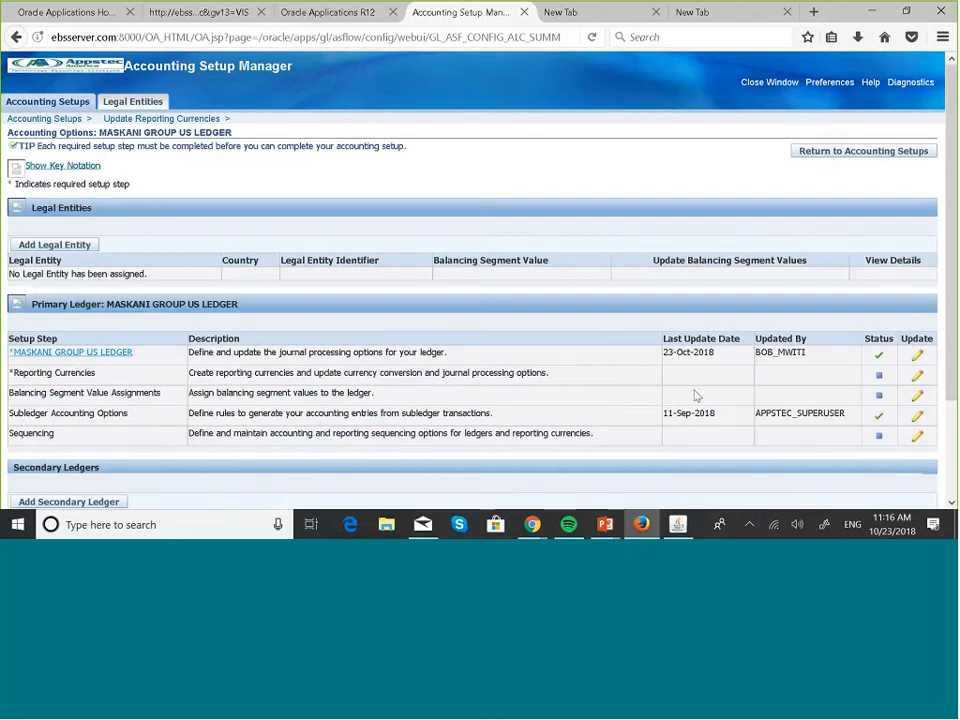
scroll(695, 395, down, 2)
scroll(695, 395, up, 2)
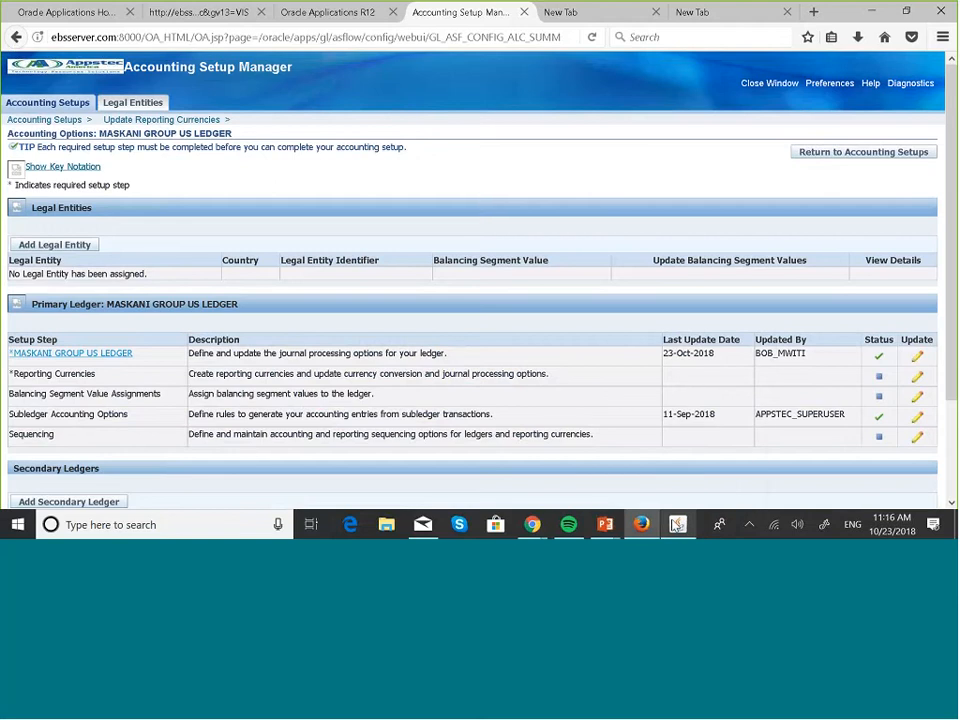
key(super+Tab)
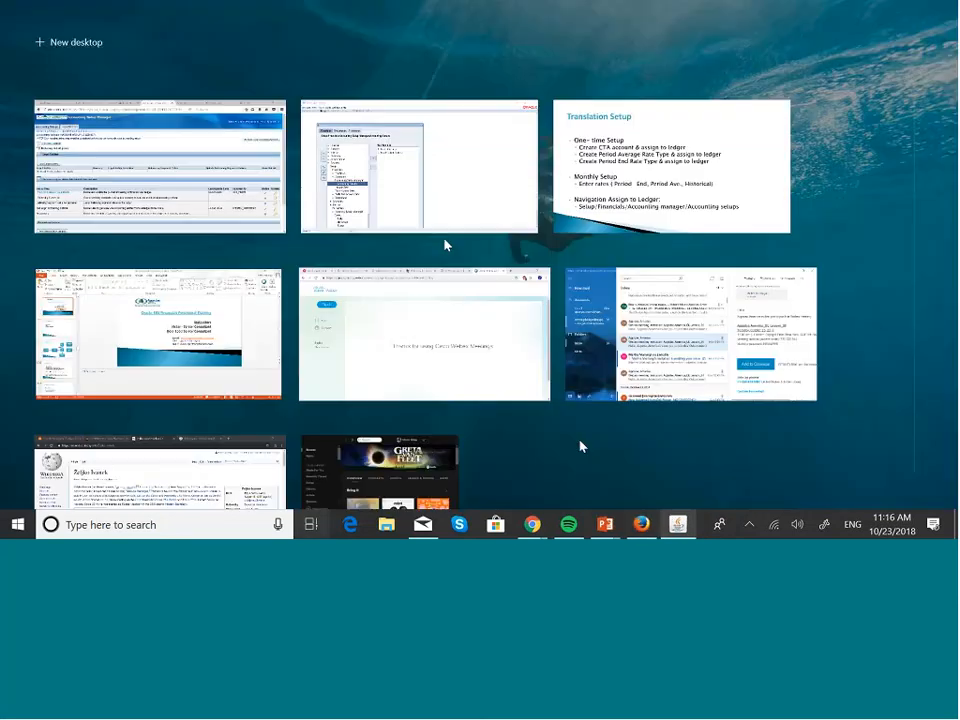
click(670, 165)
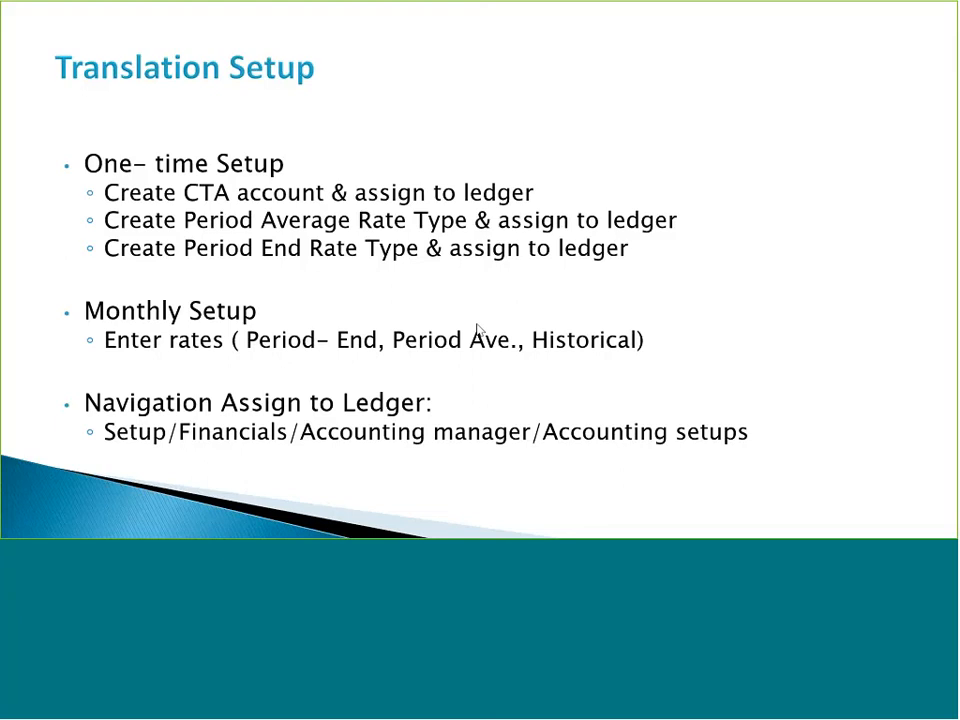
key(super+Tab)
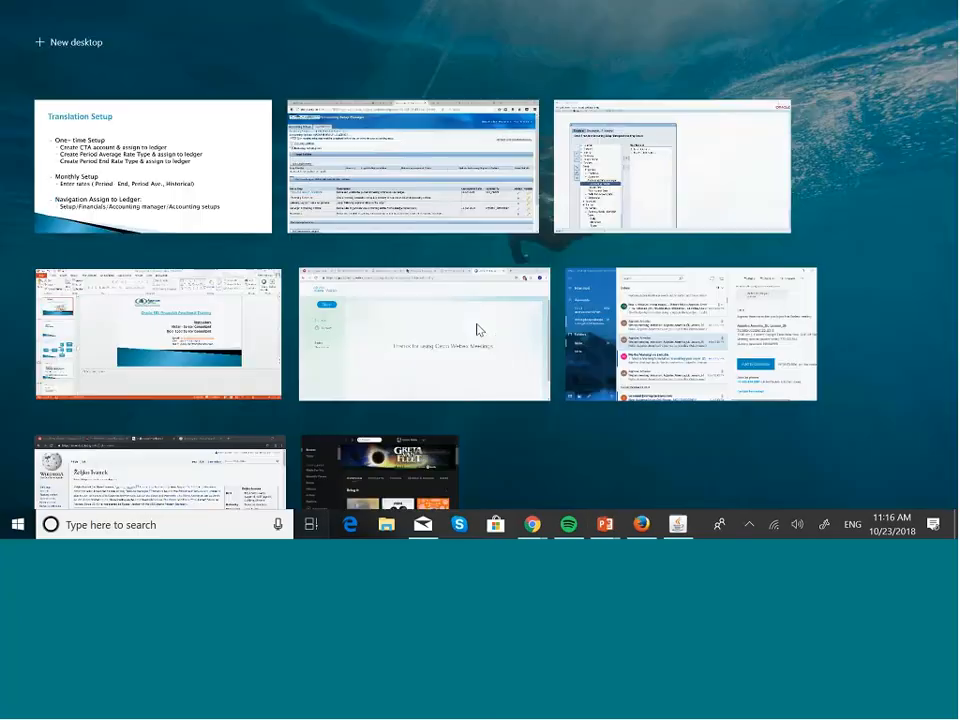
Return to the Navigator, open Setup > Currencies > Rates > Daily, and close the empty Daily Rates form
click(614, 205)
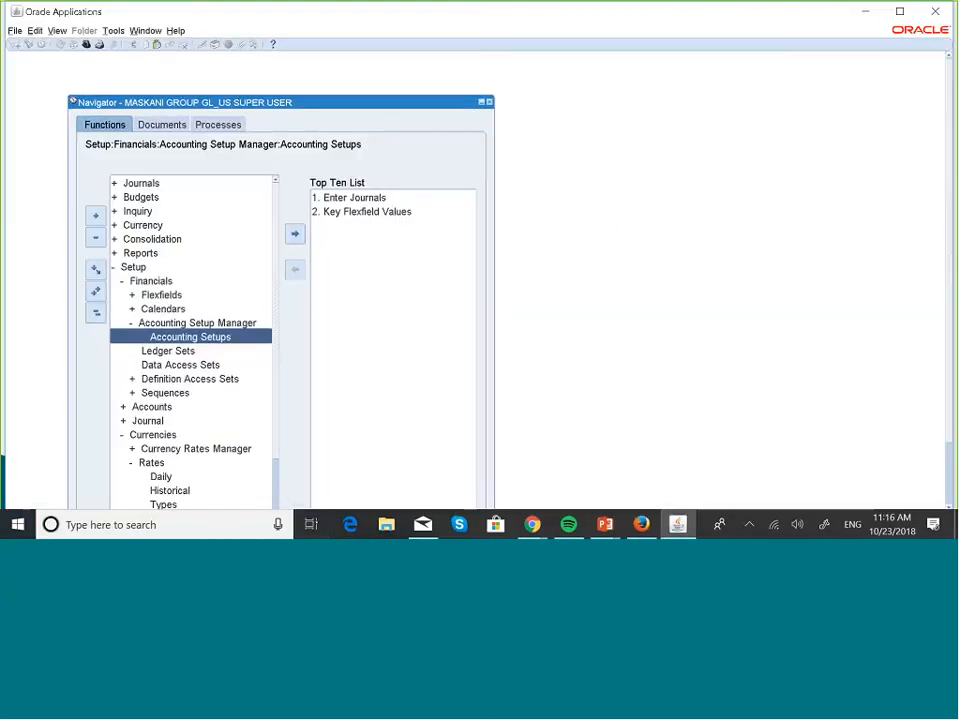
click(96, 313)
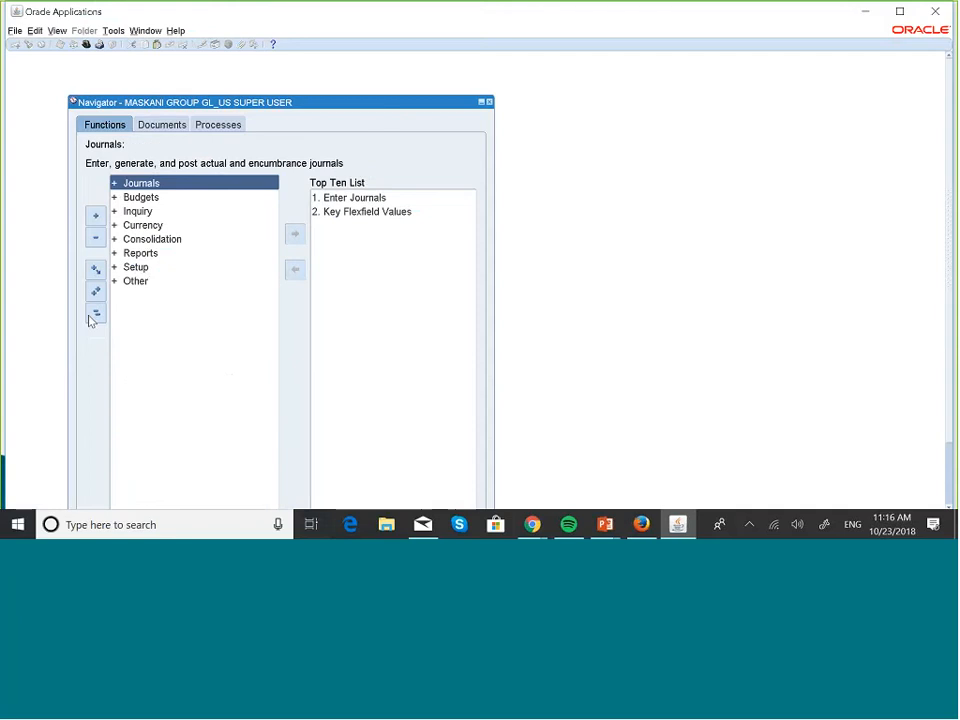
double_click(135, 267)
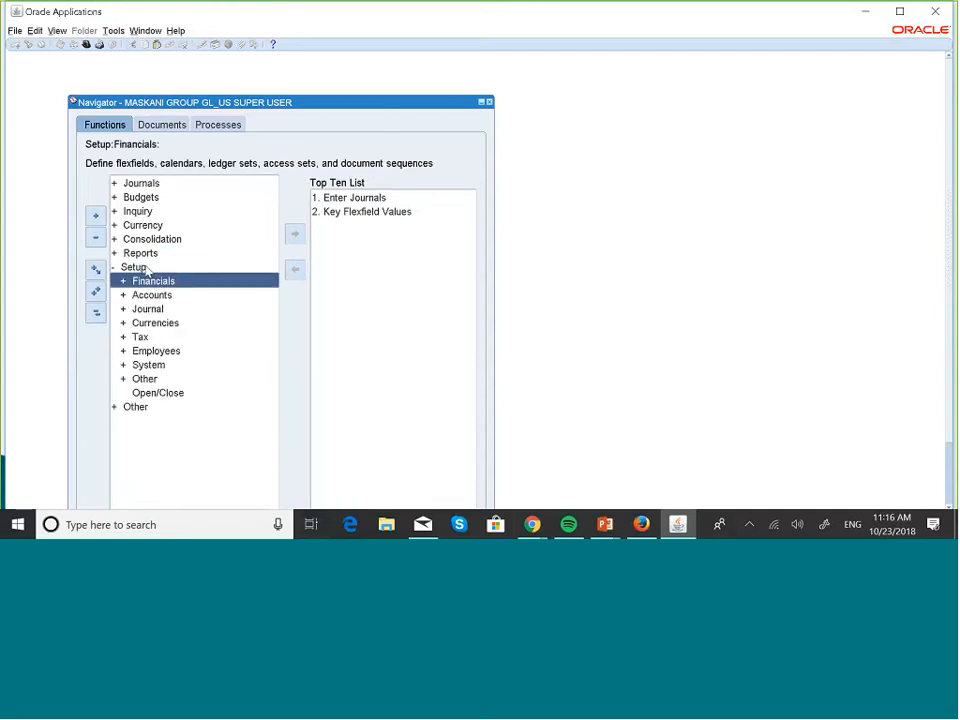
key(Down)
key(Down)
key(Down)
key(Return)
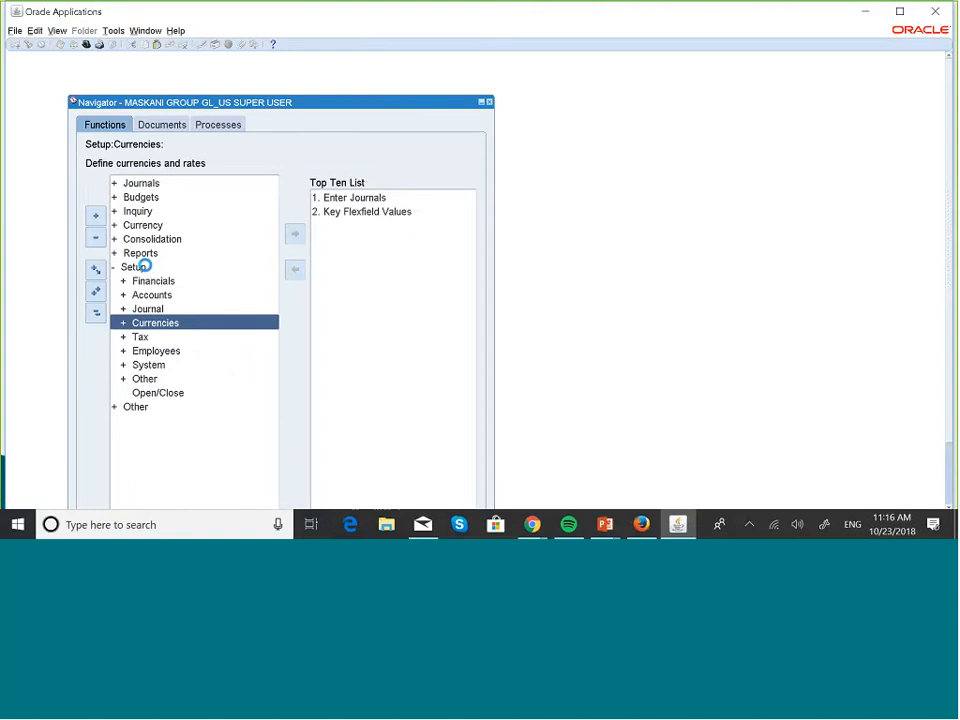
key(Down)
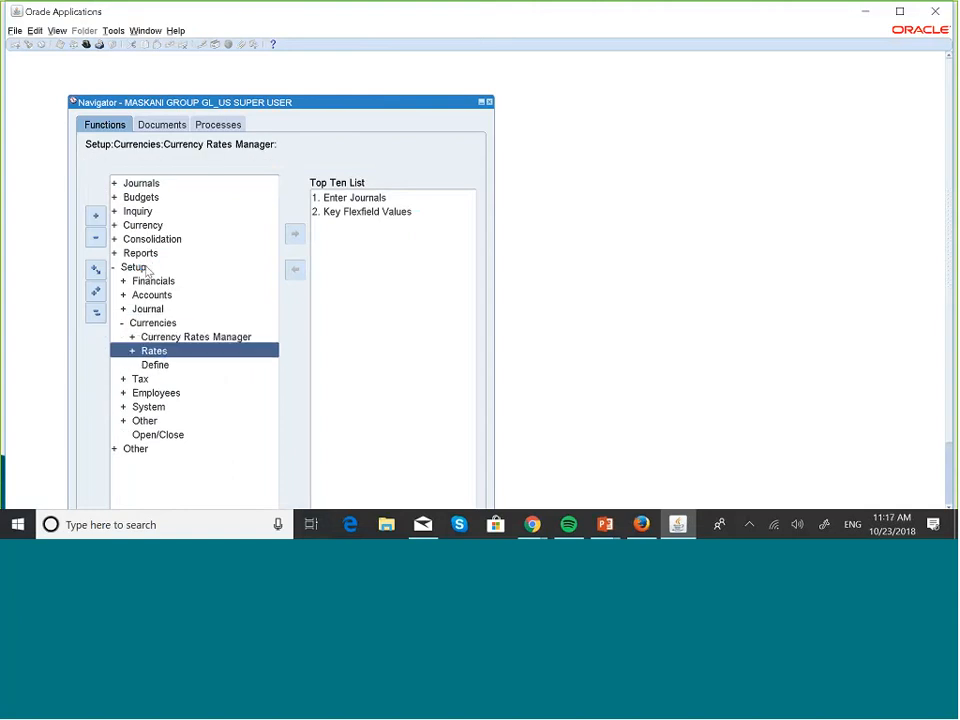
key(Return)
key(Return)
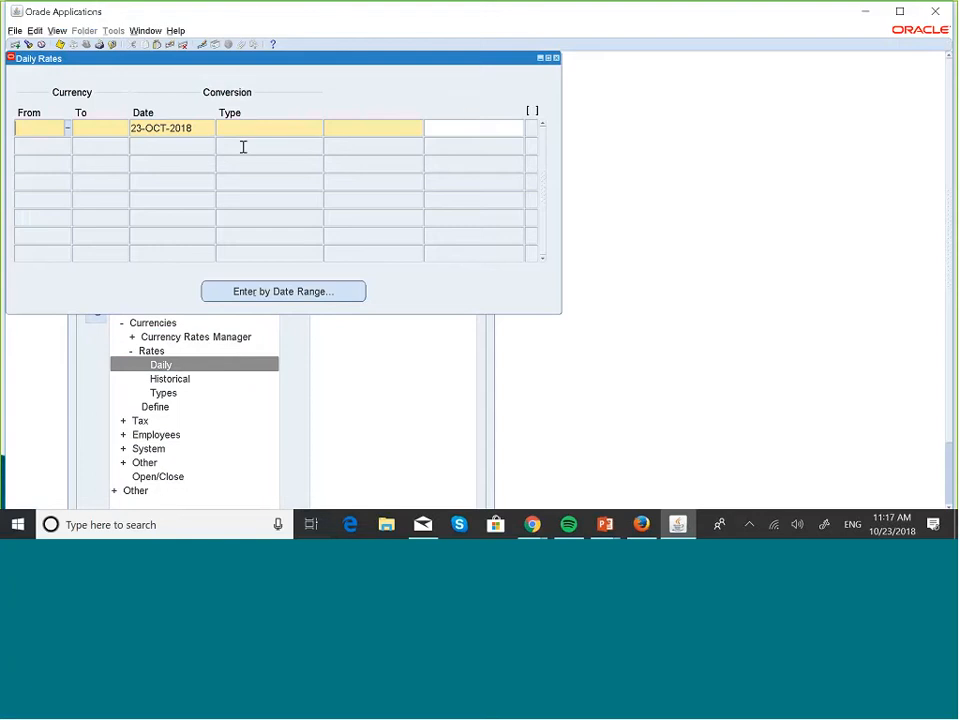
click(557, 58)
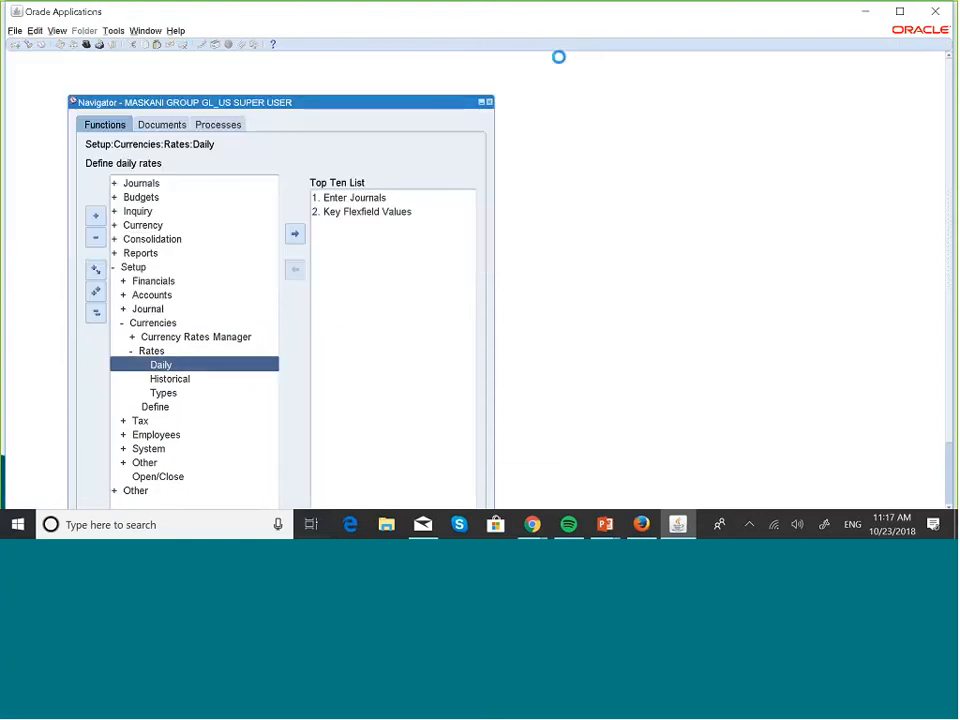
click(174, 476)
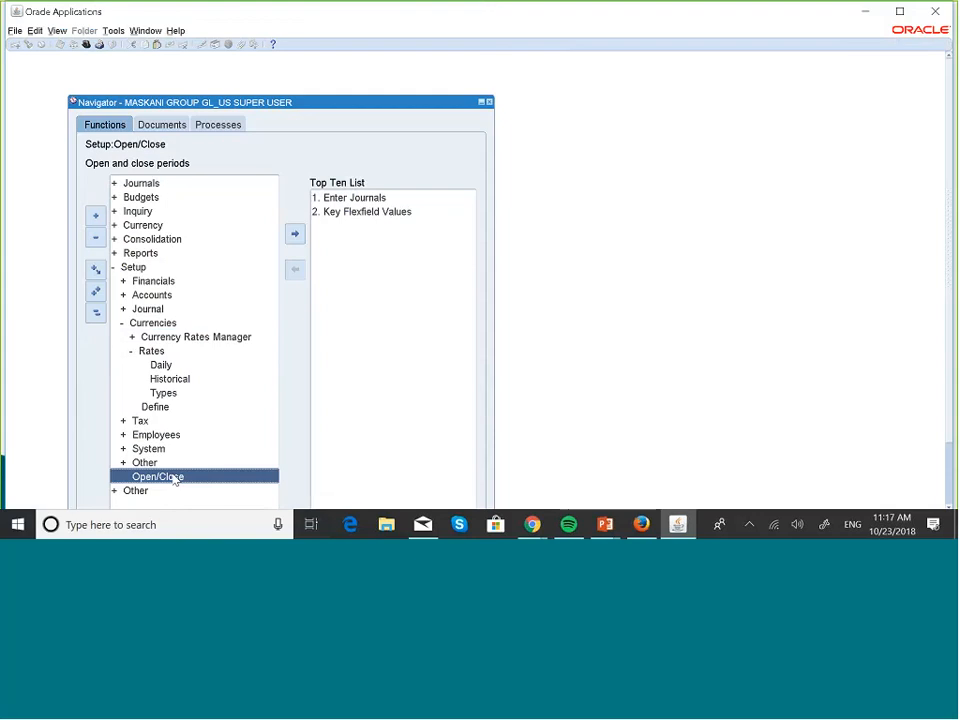
Find the ledger's periods, confirming JAN-18 through JUL-18 are open, then close the form
double_click(174, 477)
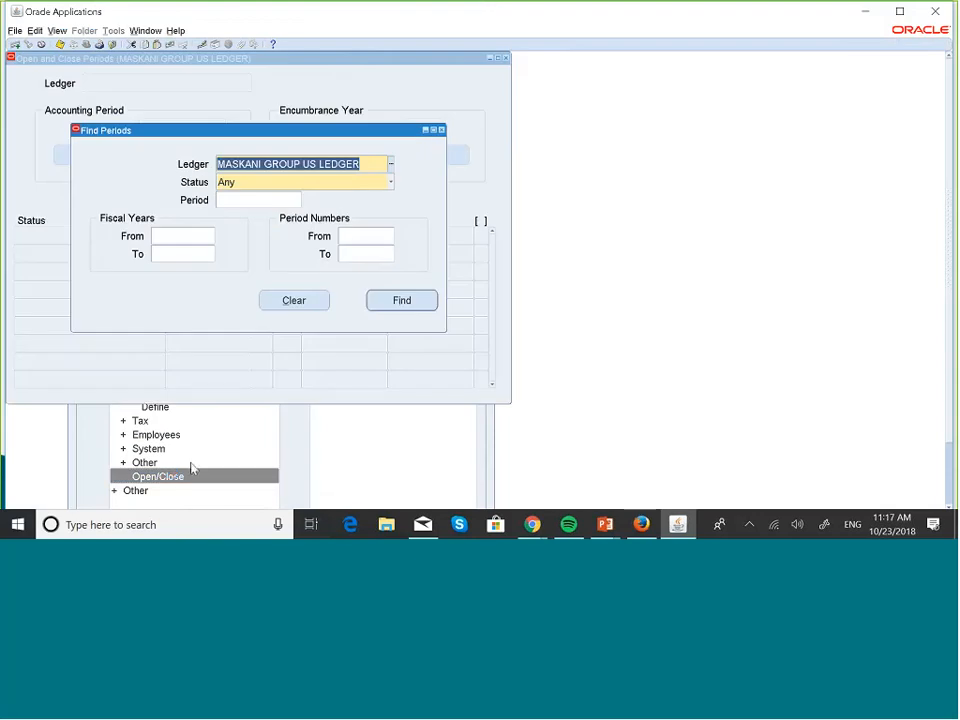
click(404, 301)
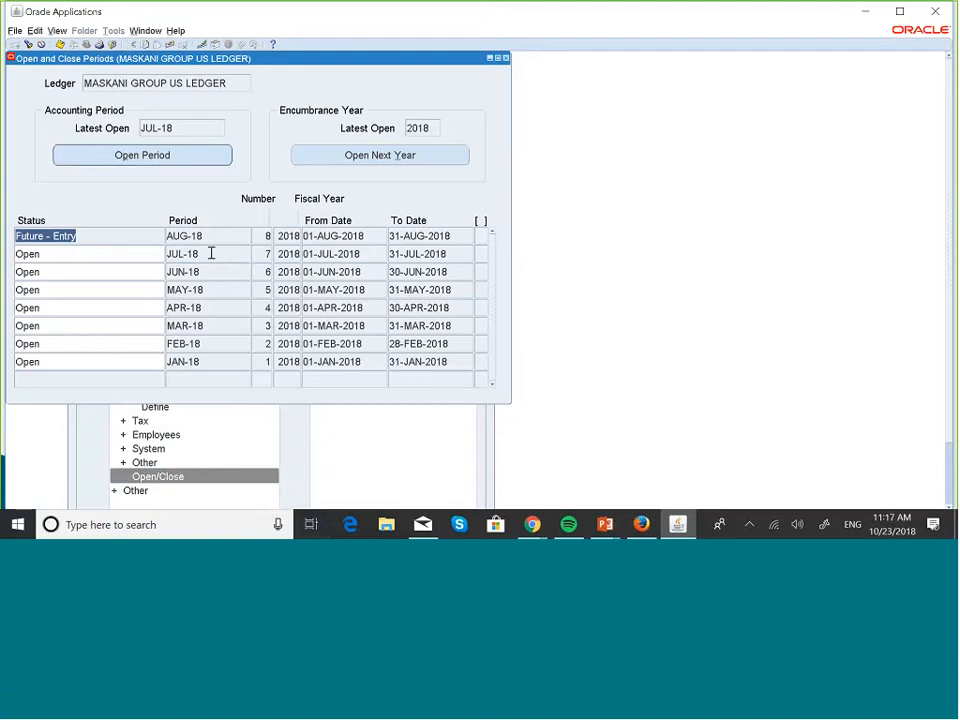
click(506, 58)
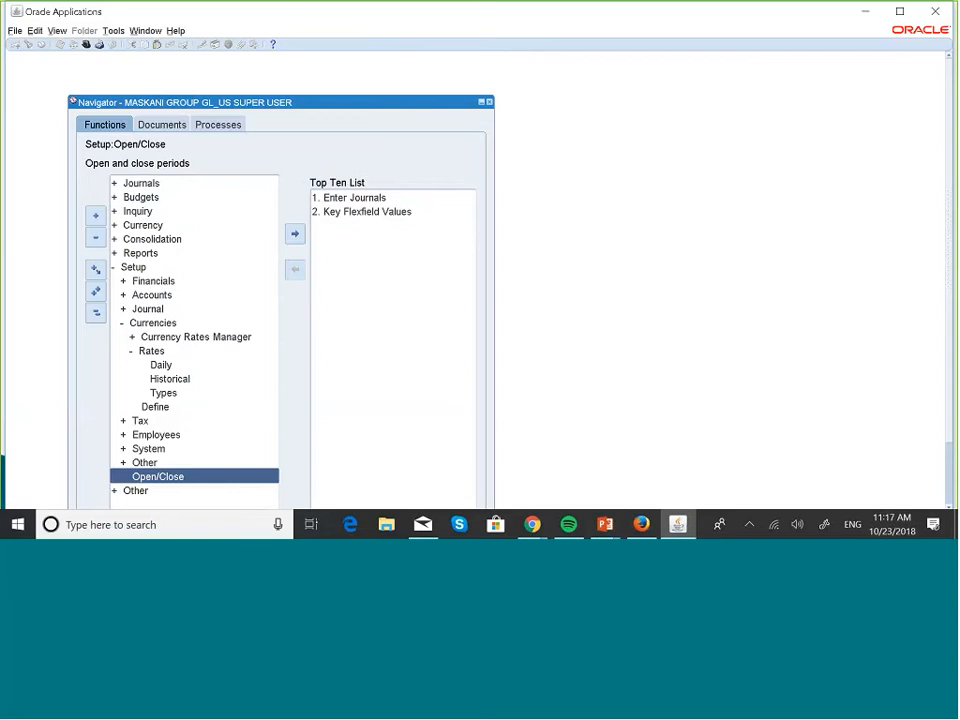
Collapse the Navigator and open the Daily Rates form from Setup > Currencies > Rates > Daily
click(96, 314)
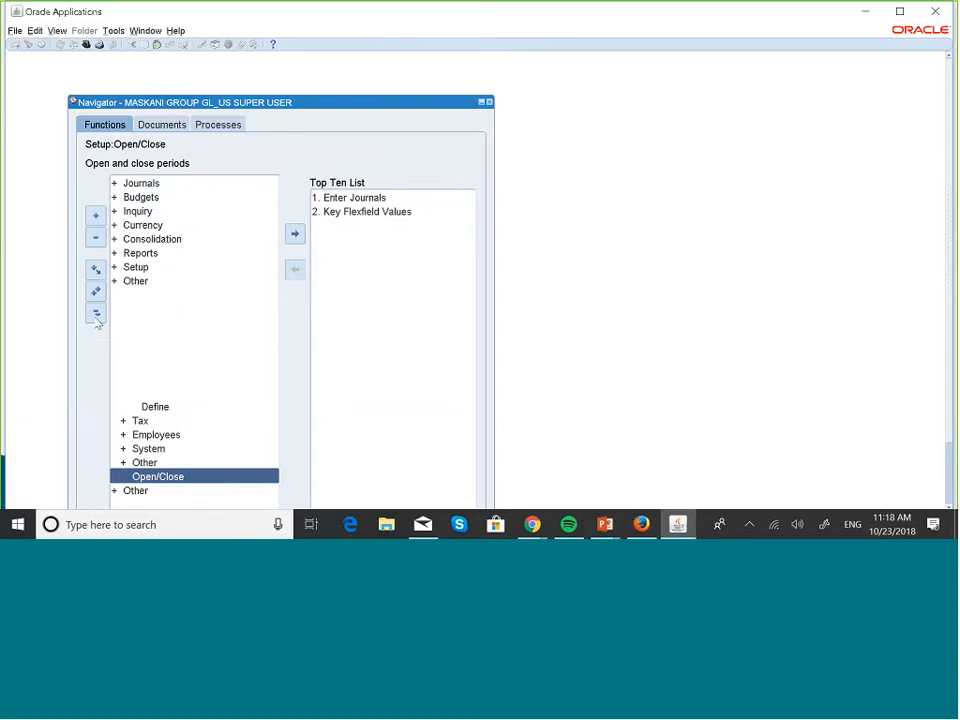
double_click(140, 268)
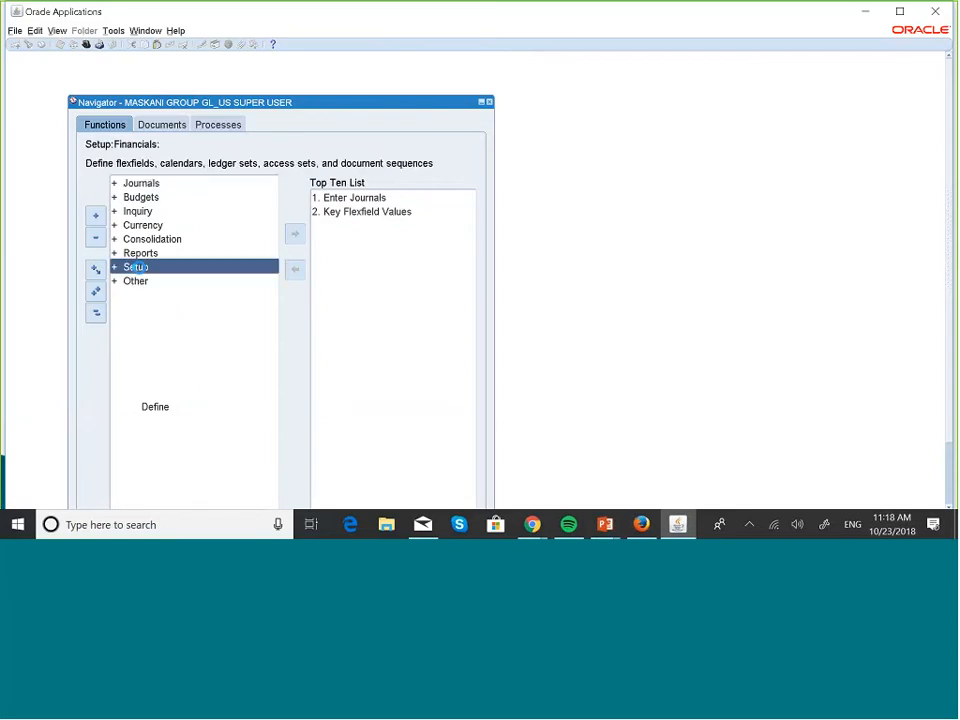
key(Down)
key(Down)
key(Down)
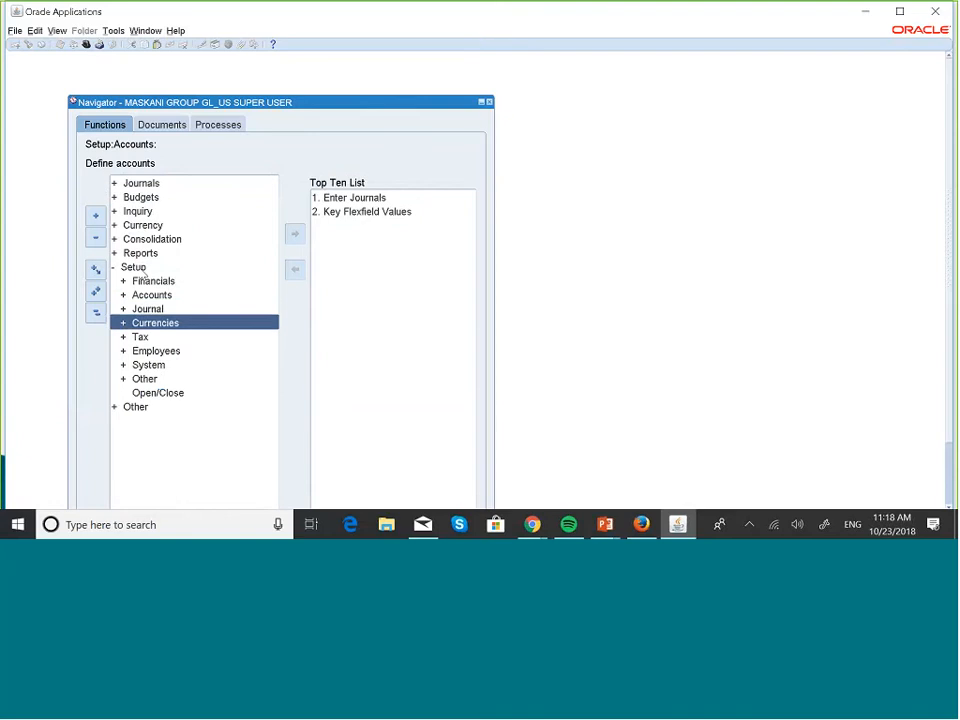
key(Return)
key(Down)
key(Return)
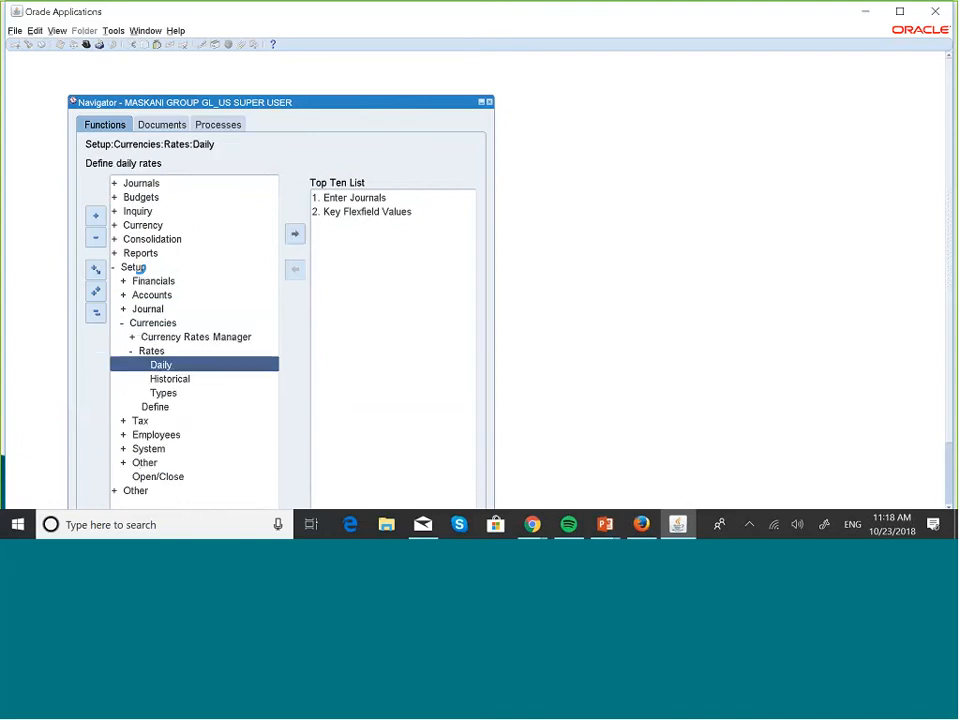
key(Return)
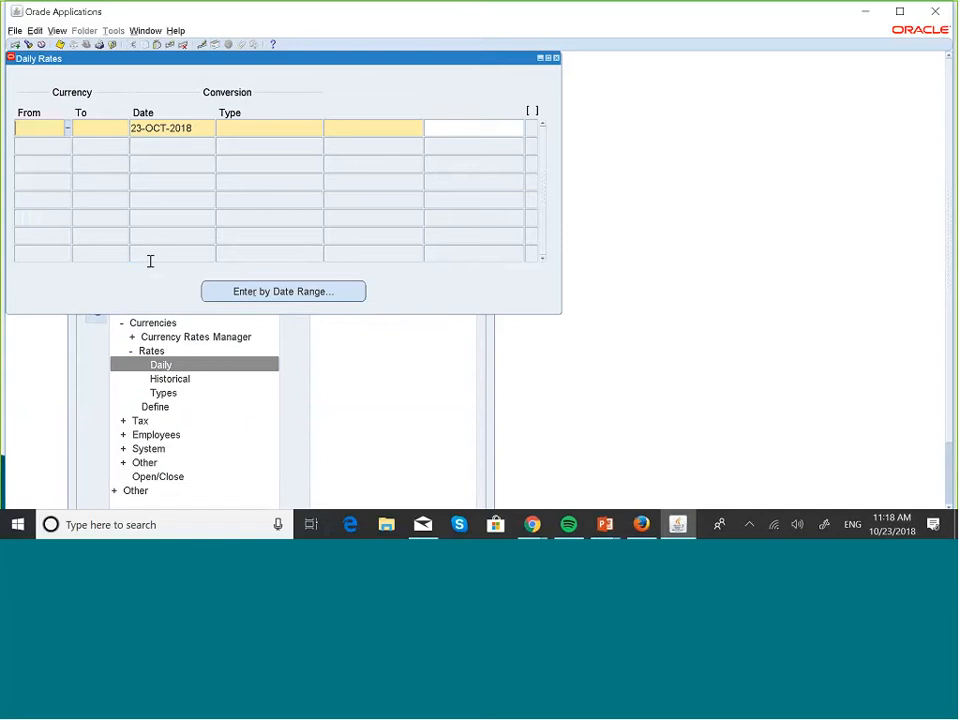
Find existing daily rates with conversion type Maskani Corporate
click(28, 45)
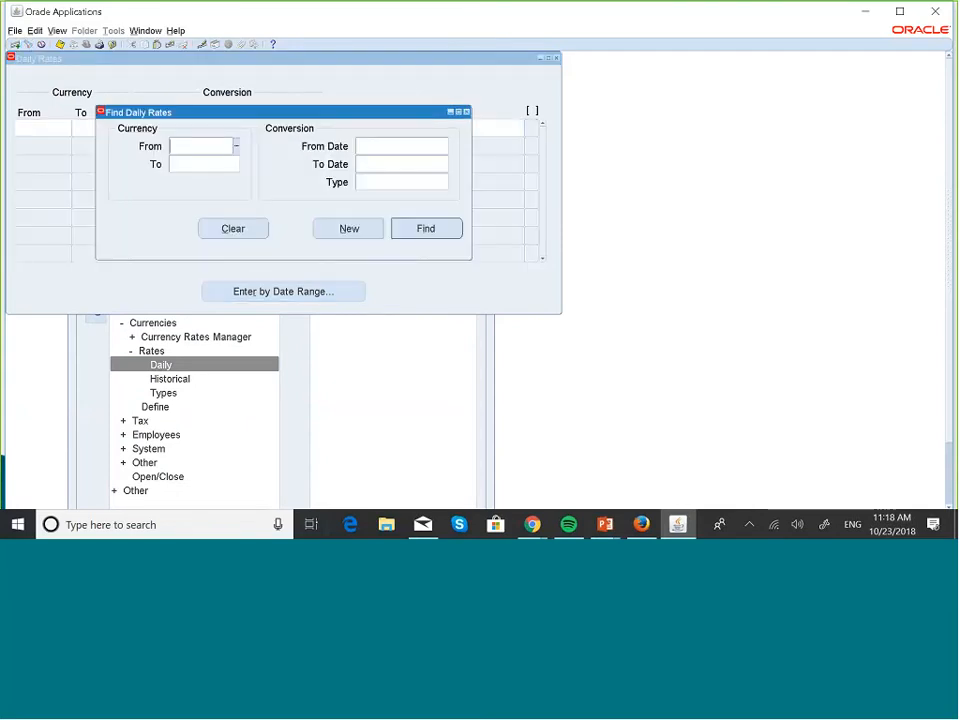
click(378, 181)
text(maste)
text(ni)
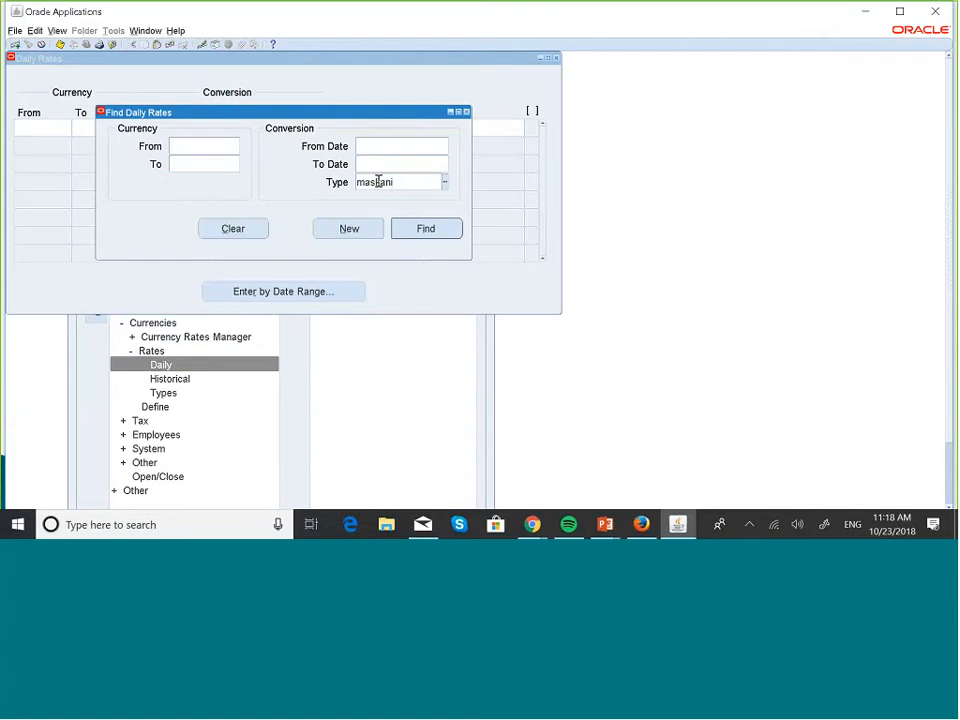
click(446, 229)
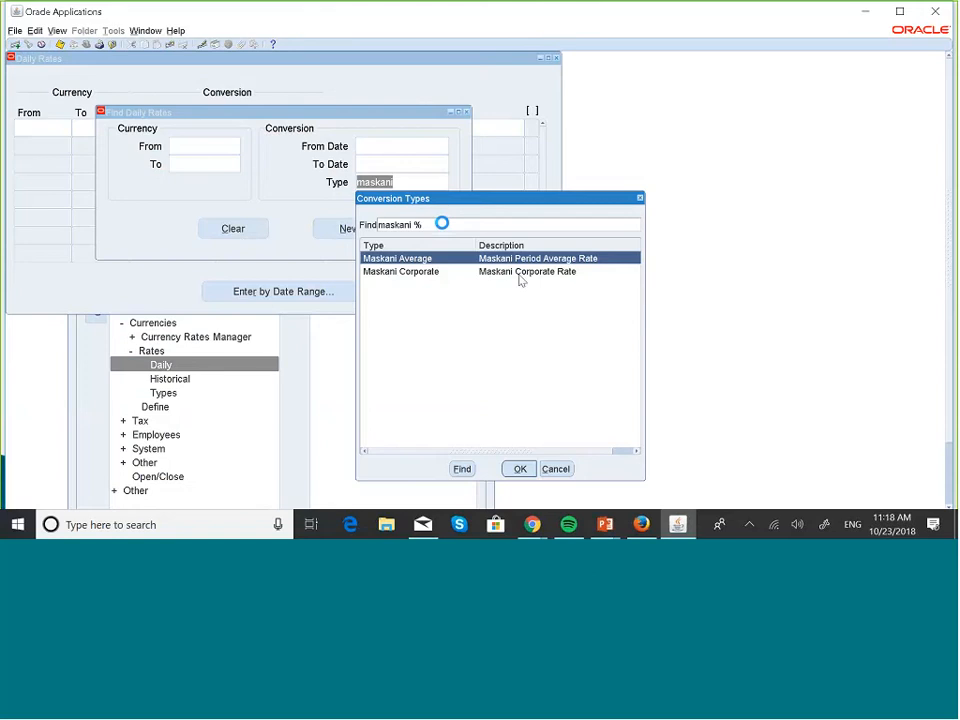
click(519, 275)
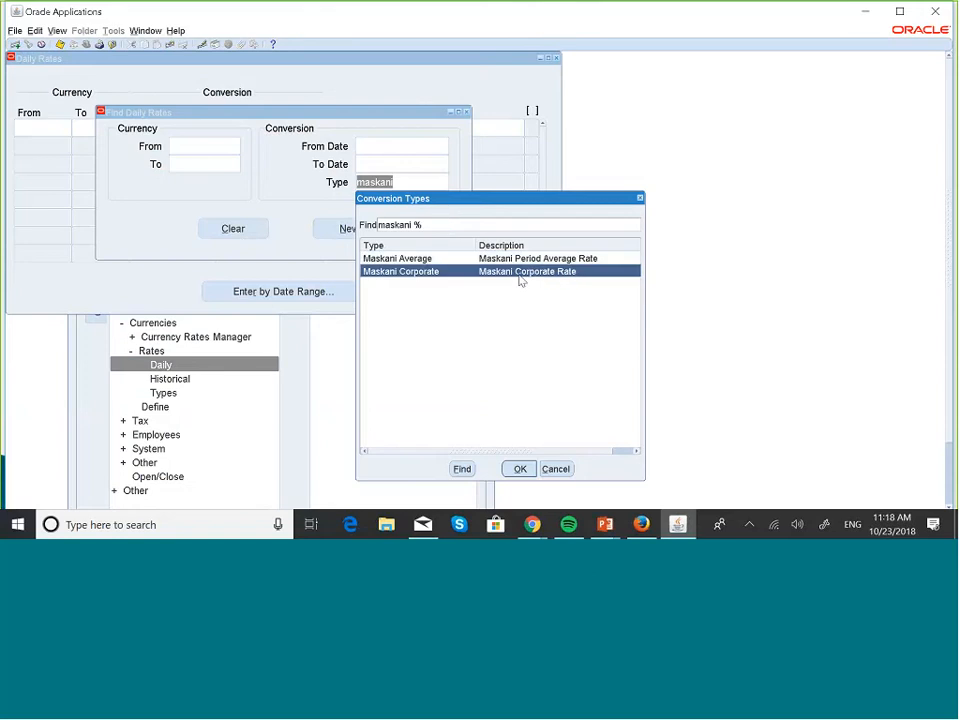
click(520, 469)
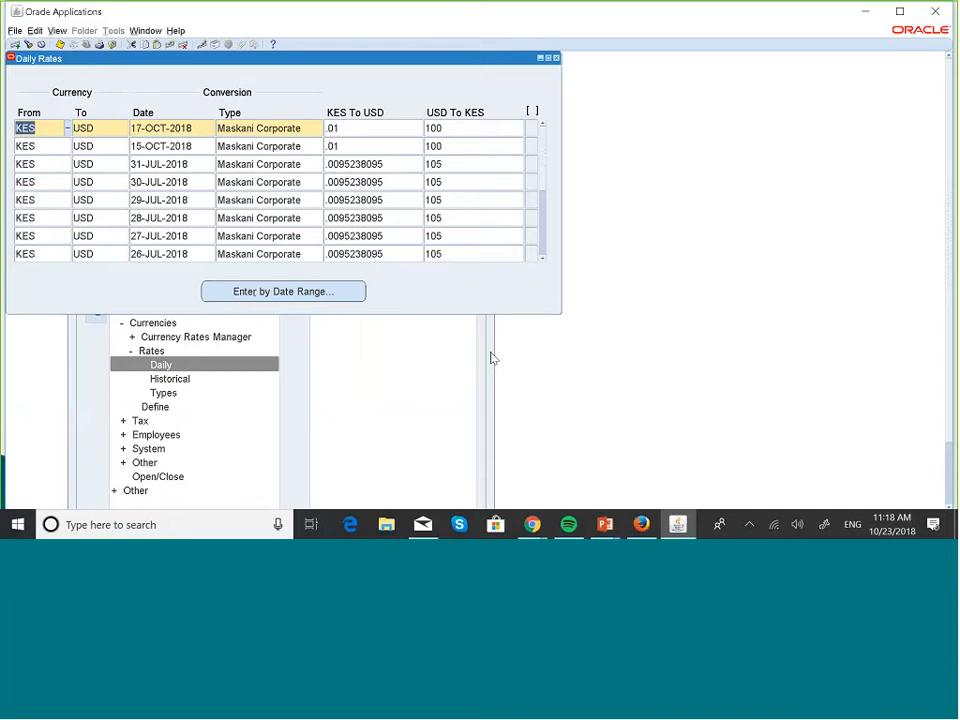
Scroll through the KES-to-USD rates: 105 for 26–31 JUL-2018, 100 for mid-October
click(543, 259)
click(543, 259)
click(543, 259)
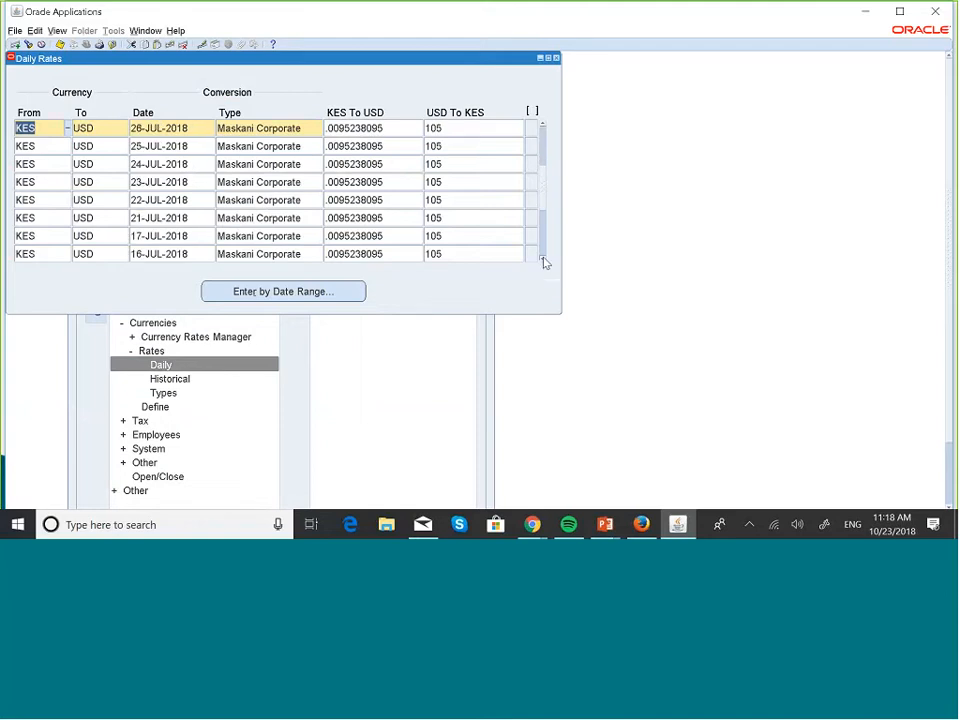
click(543, 259)
click(543, 259)
click(543, 259)
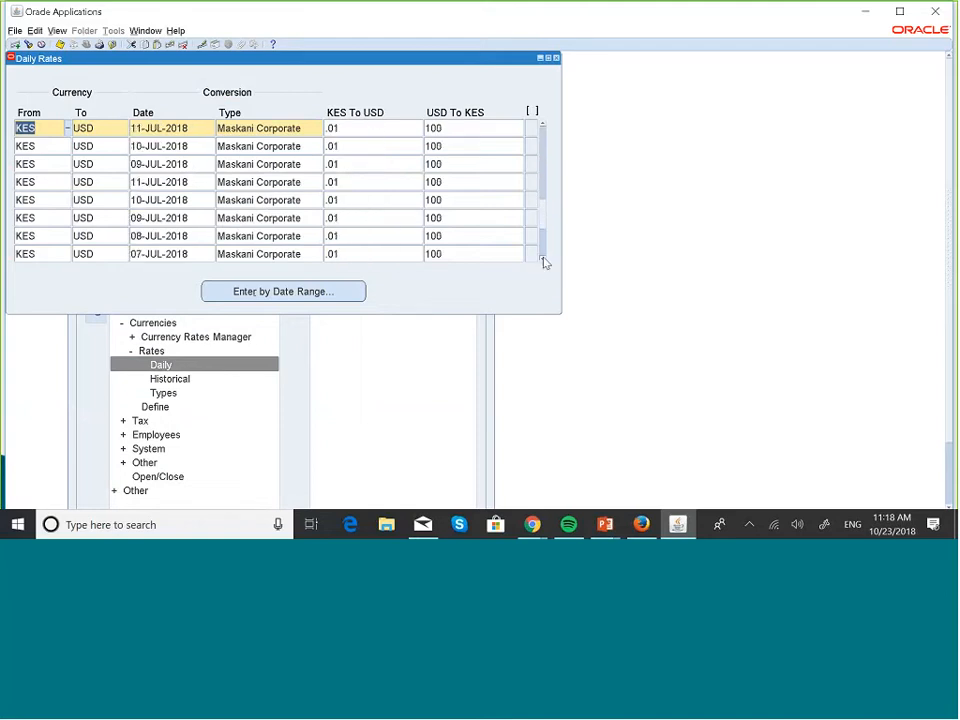
click(543, 259)
click(543, 259)
click(543, 259)
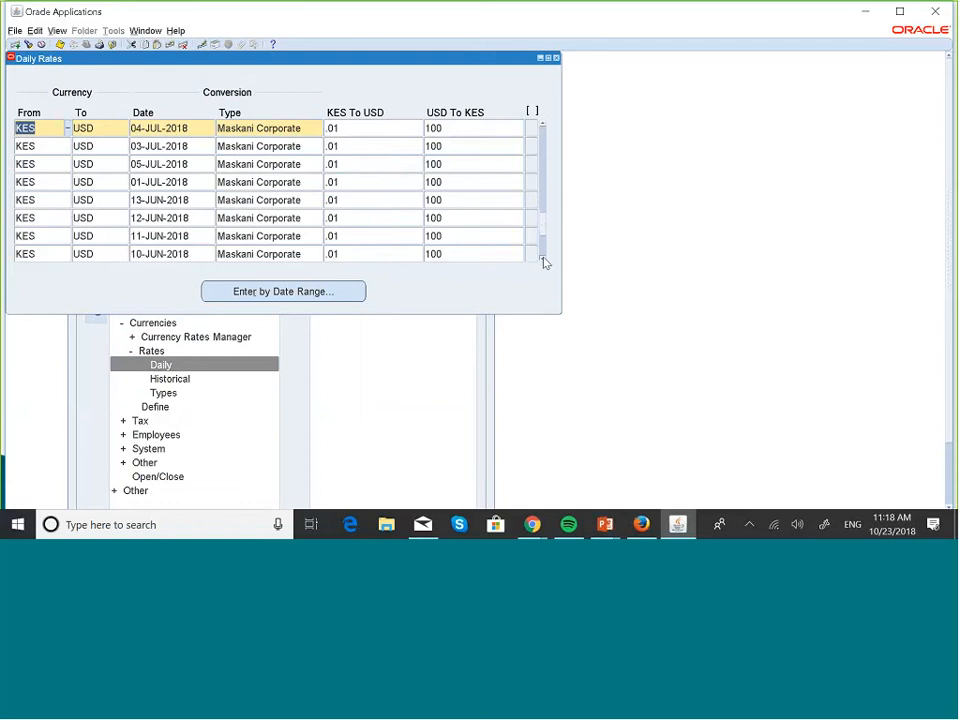
click(543, 259)
click(543, 259)
click(543, 259)
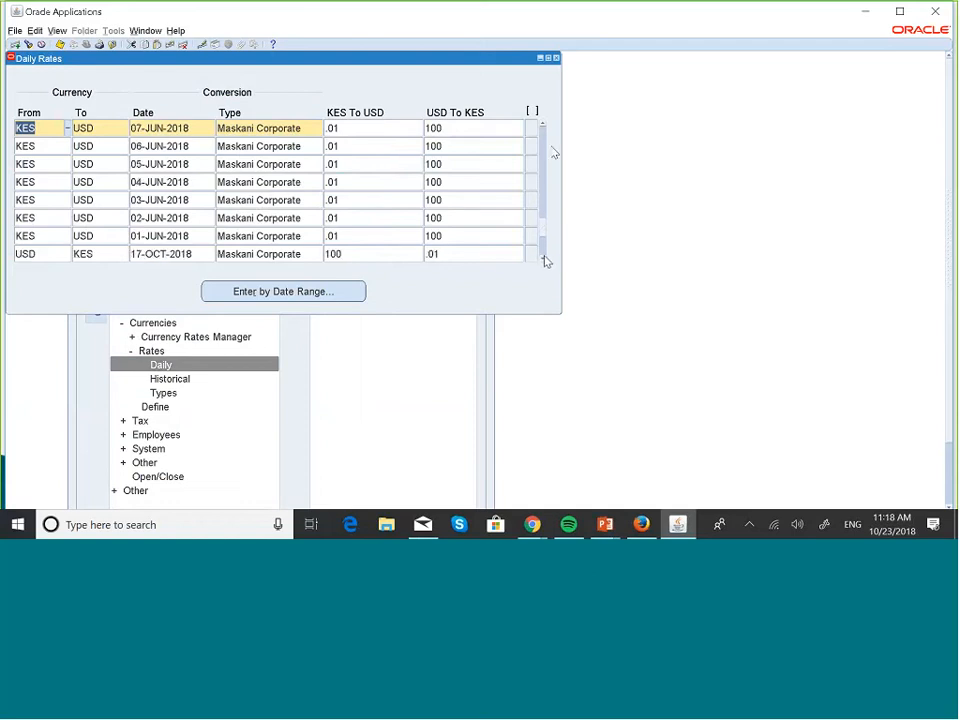
click(542, 124)
click(542, 124)
click(542, 124)
click(542, 124)
click(542, 124)
click(542, 124)
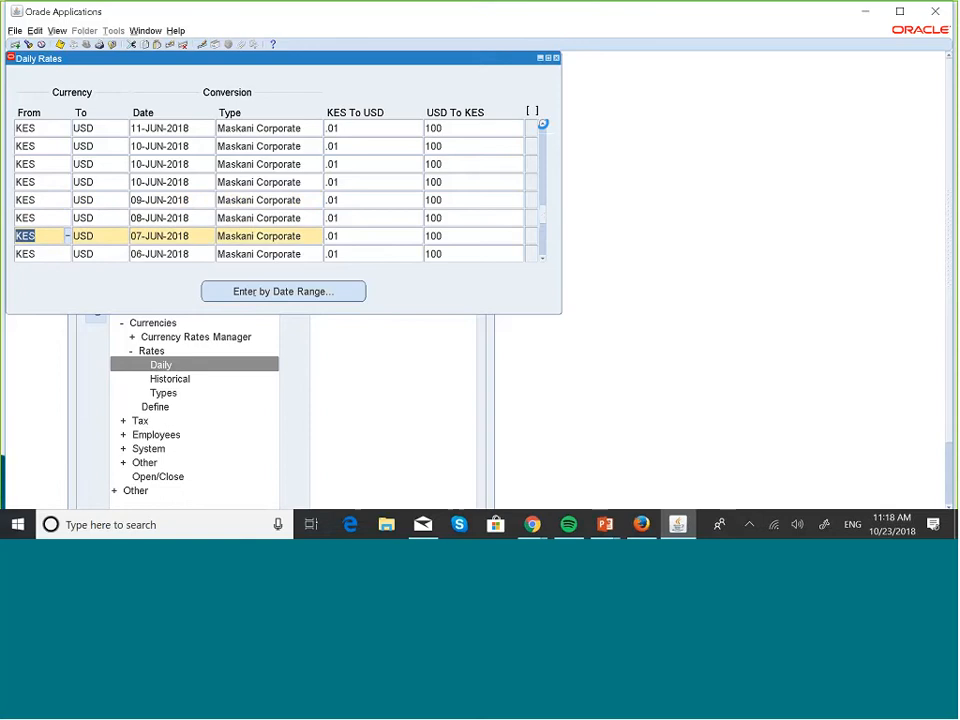
click(542, 124)
click(542, 124)
click(542, 124)
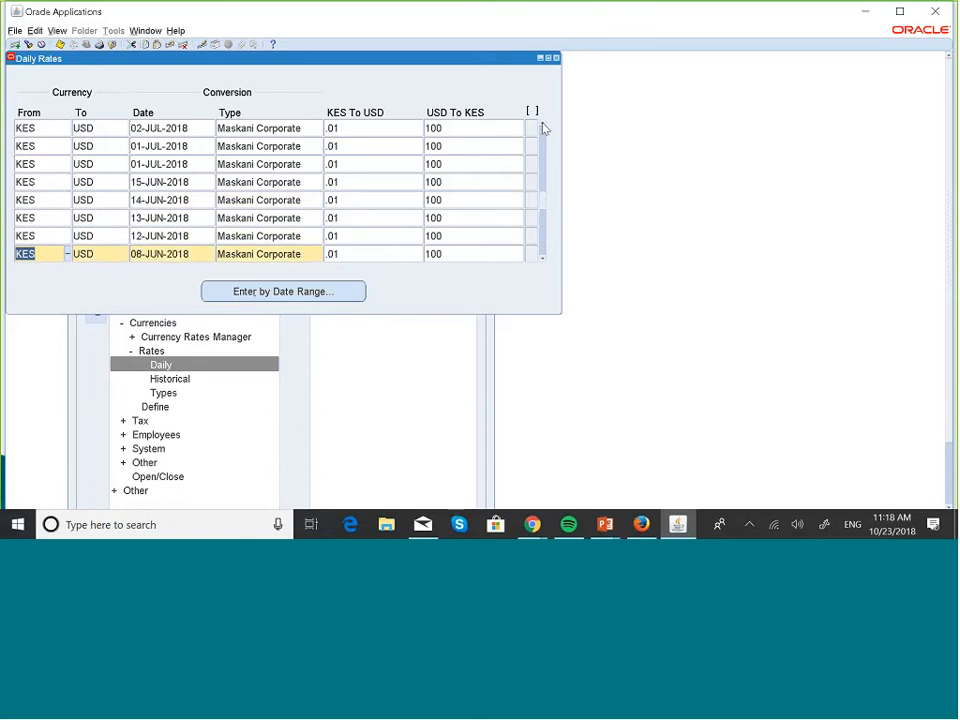
click(542, 124)
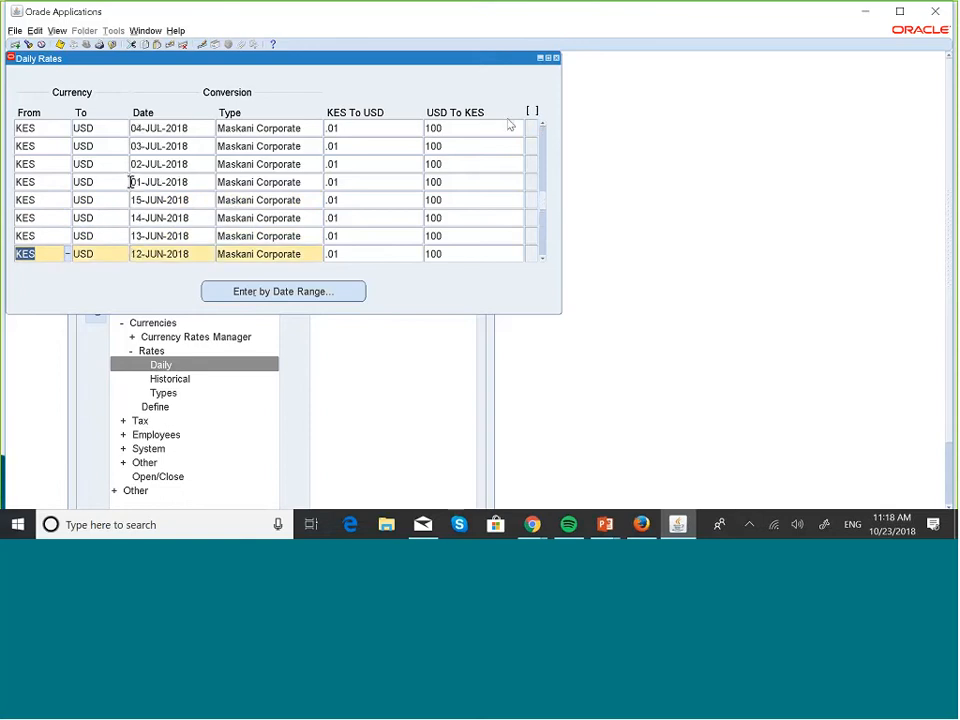
click(543, 124)
click(543, 124)
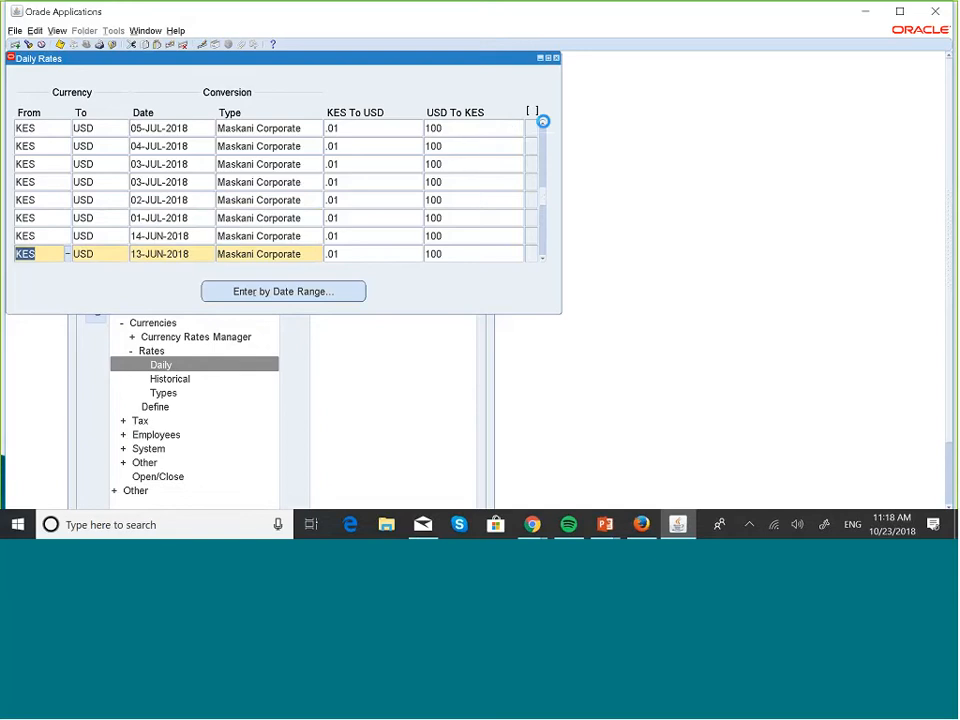
click(543, 124)
click(543, 124)
click(543, 124)
click(543, 124)
click(543, 124)
click(543, 124)
click(544, 125)
click(544, 125)
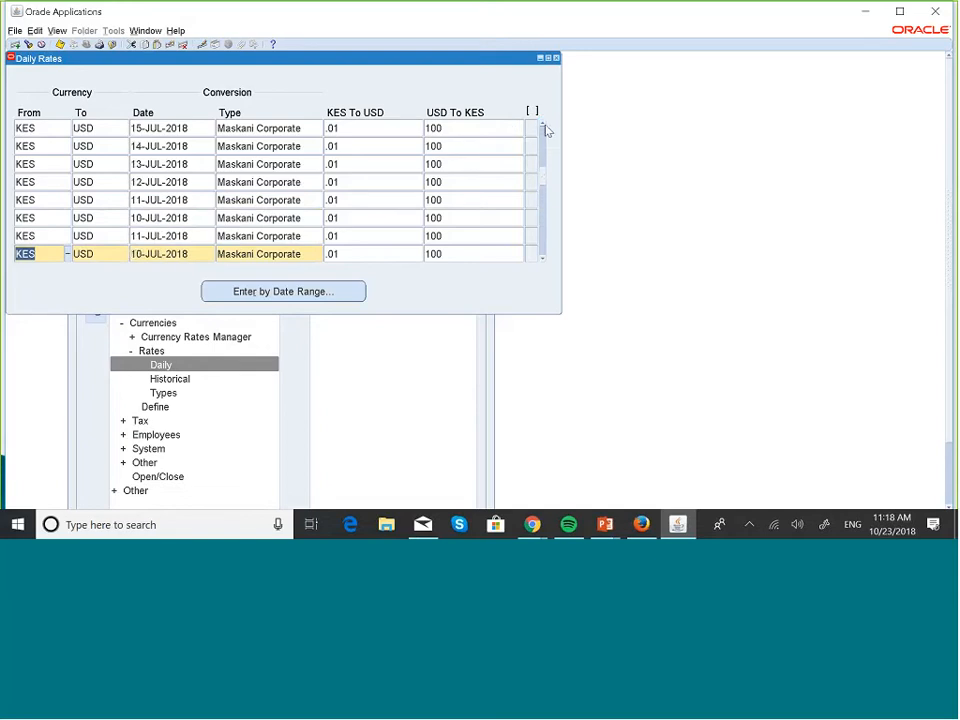
click(544, 127)
click(544, 127)
click(544, 127)
click(543, 124)
click(543, 124)
click(543, 124)
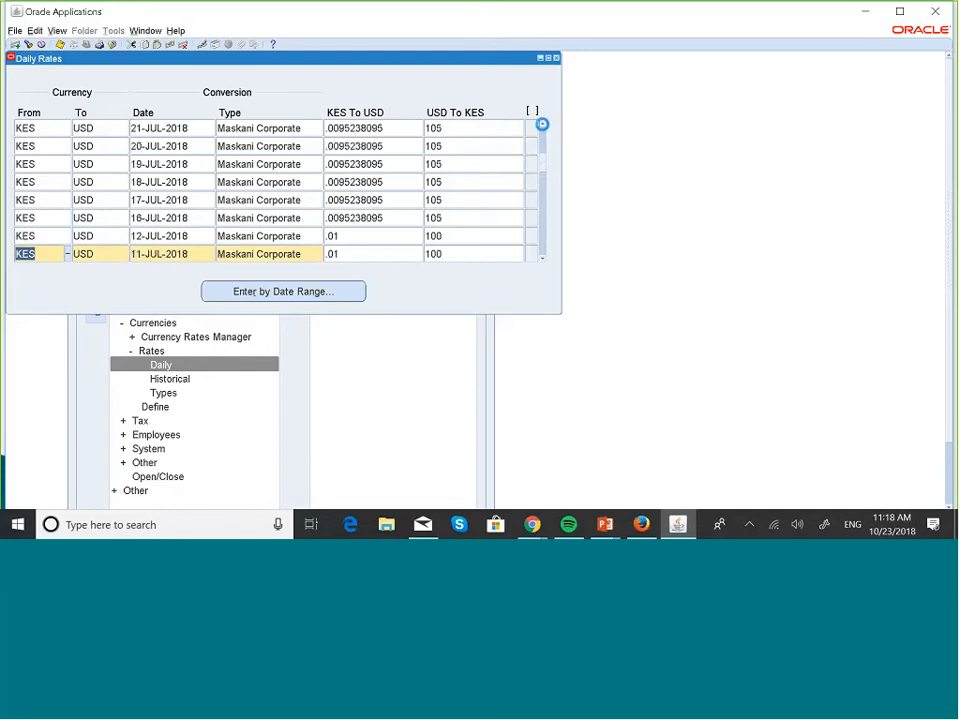
click(543, 124)
click(543, 124)
click(543, 125)
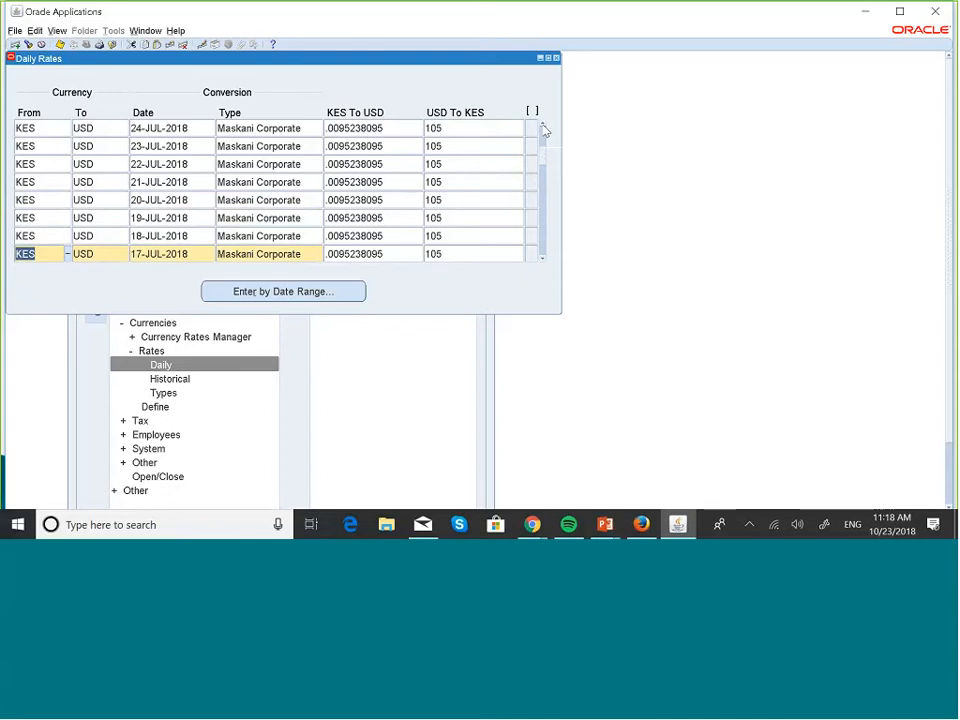
click(543, 125)
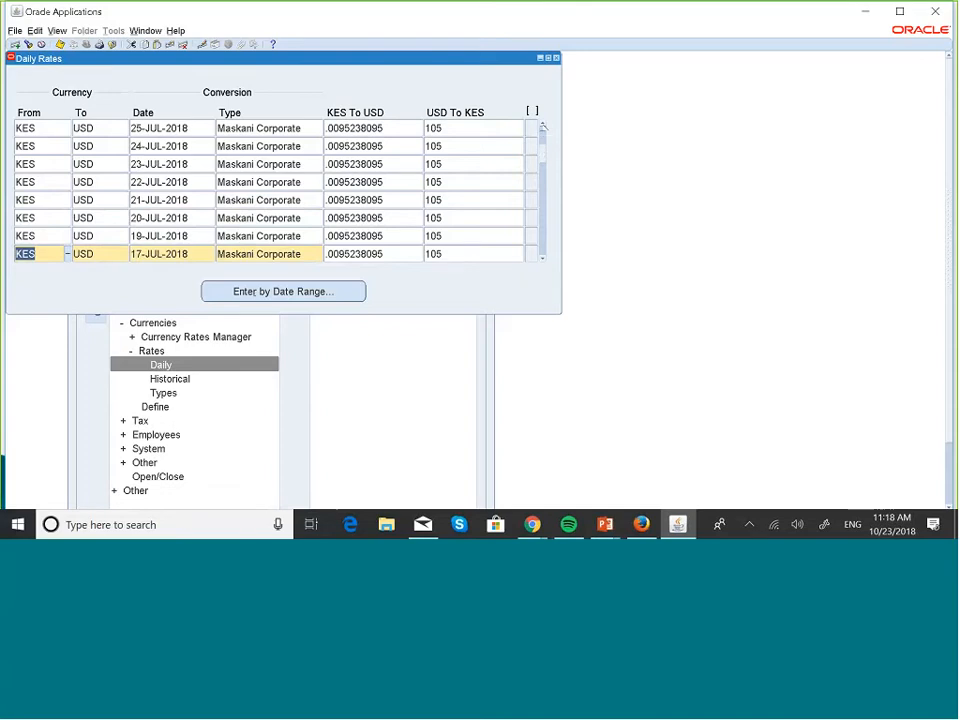
click(543, 125)
click(543, 125)
click(543, 125)
click(543, 125)
click(543, 125)
click(543, 125)
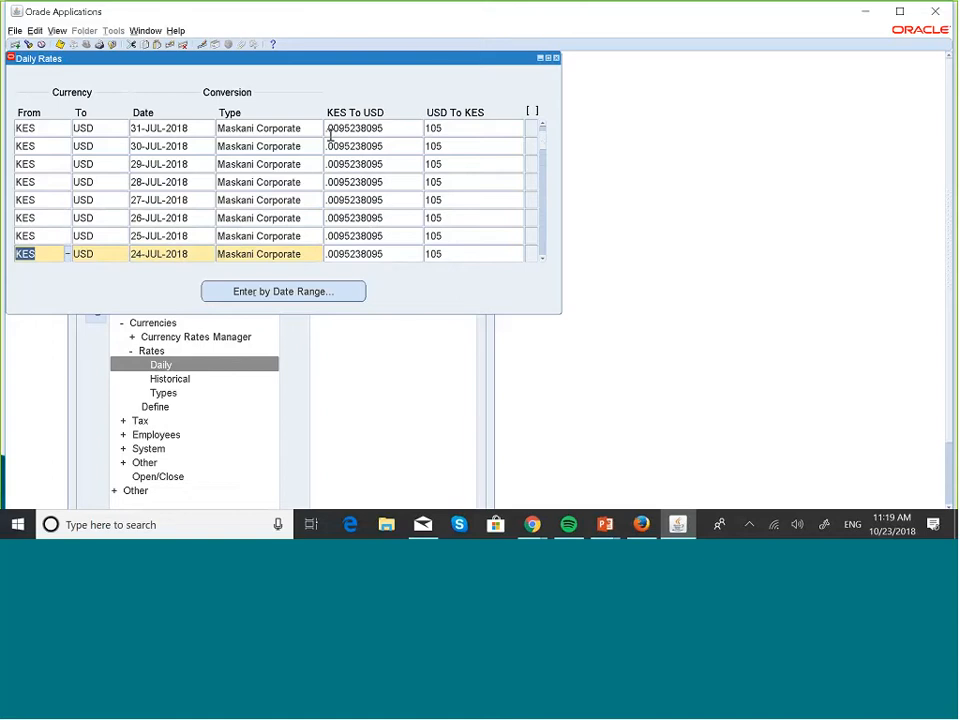
click(545, 126)
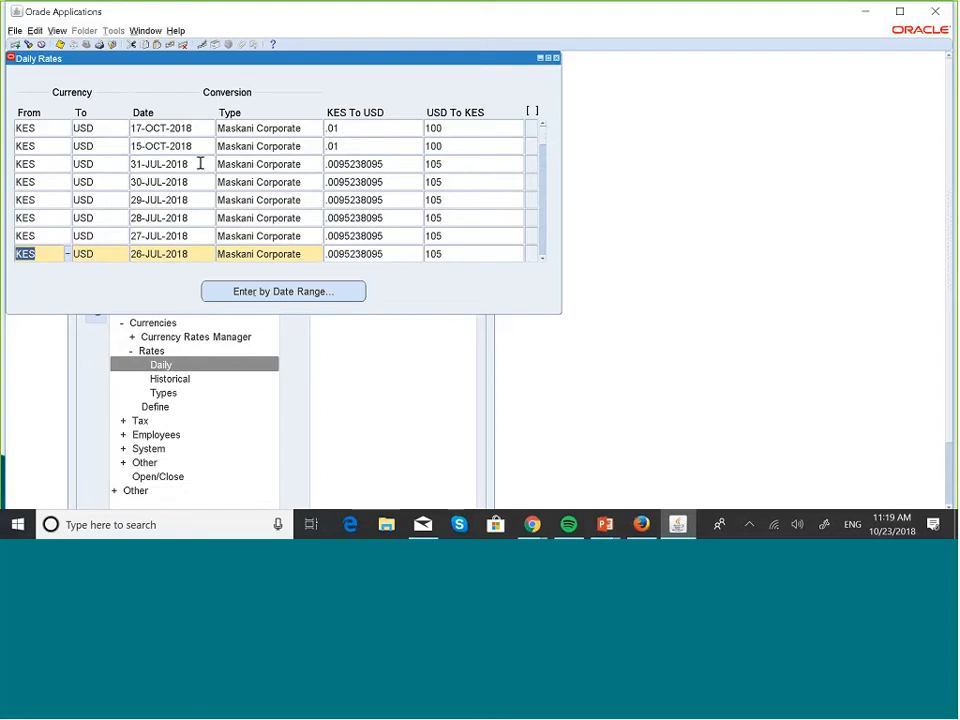
Reopen Daily Rates and start a new row from USD to KES
click(556, 59)
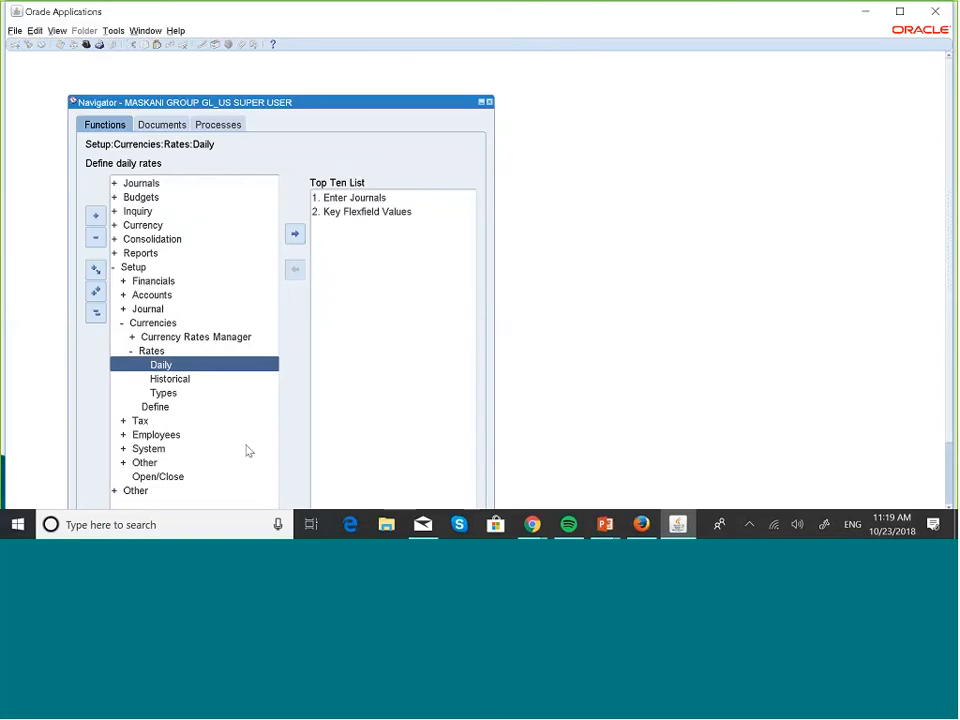
key(Return)
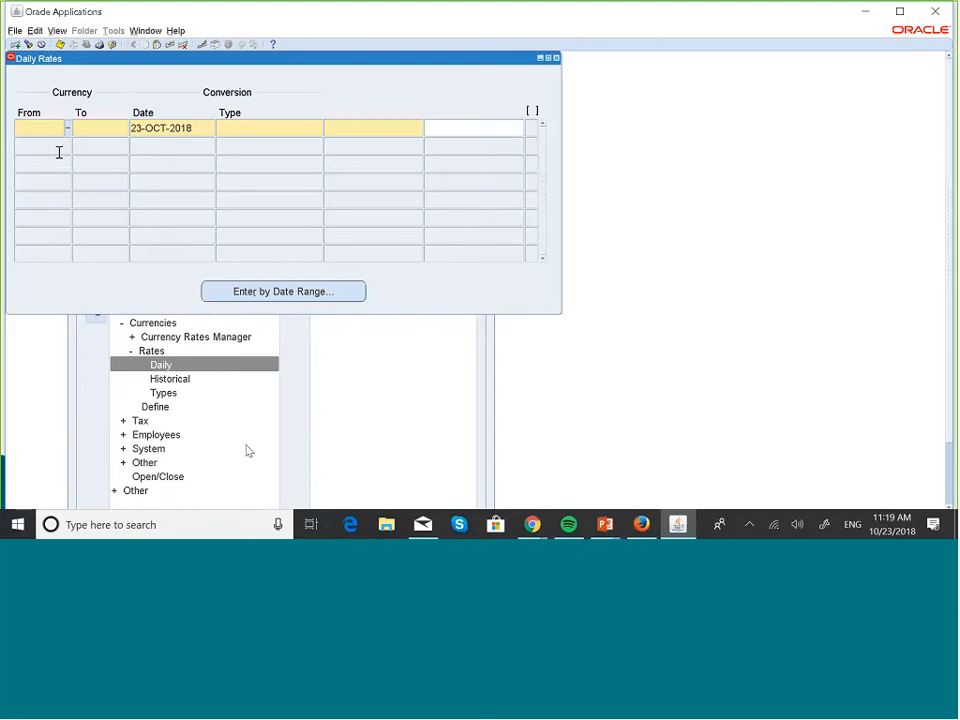
text(ca)
key(BackSpace)
key(BackSpace)
text(usd)
key(Tab)
text(kes)
key(Tab)
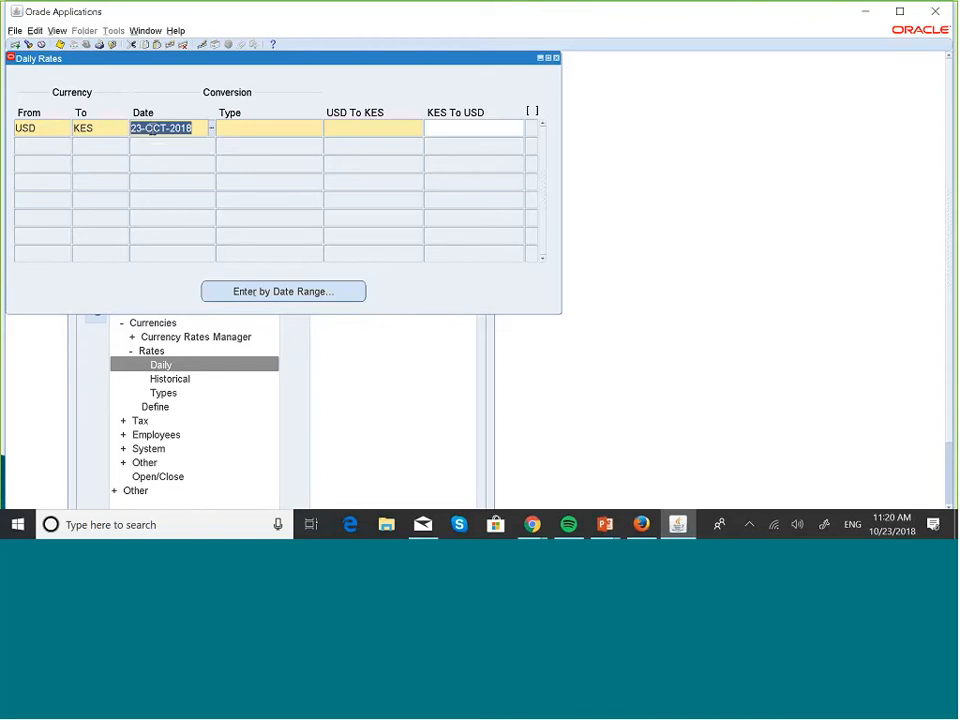
Change the new row's date to 31-JUL-2018
click(144, 128)
key(BackSpace)
key(BackSpace)
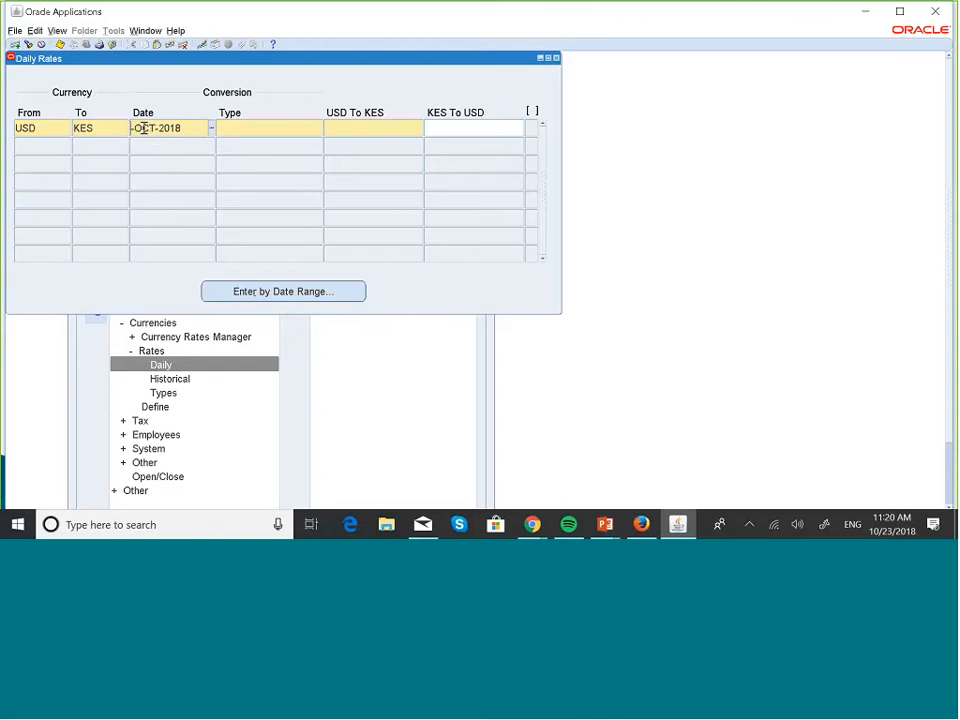
text(31)
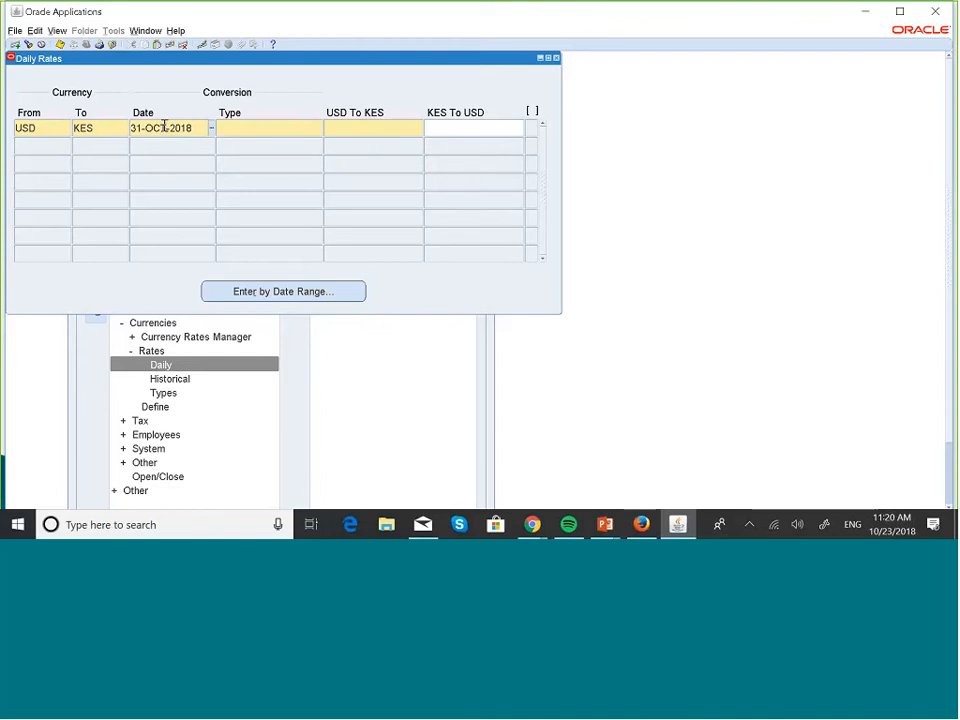
key(BackSpace)
key(BackSpace)
key(BackSpace)
text(JUL)
click(238, 128)
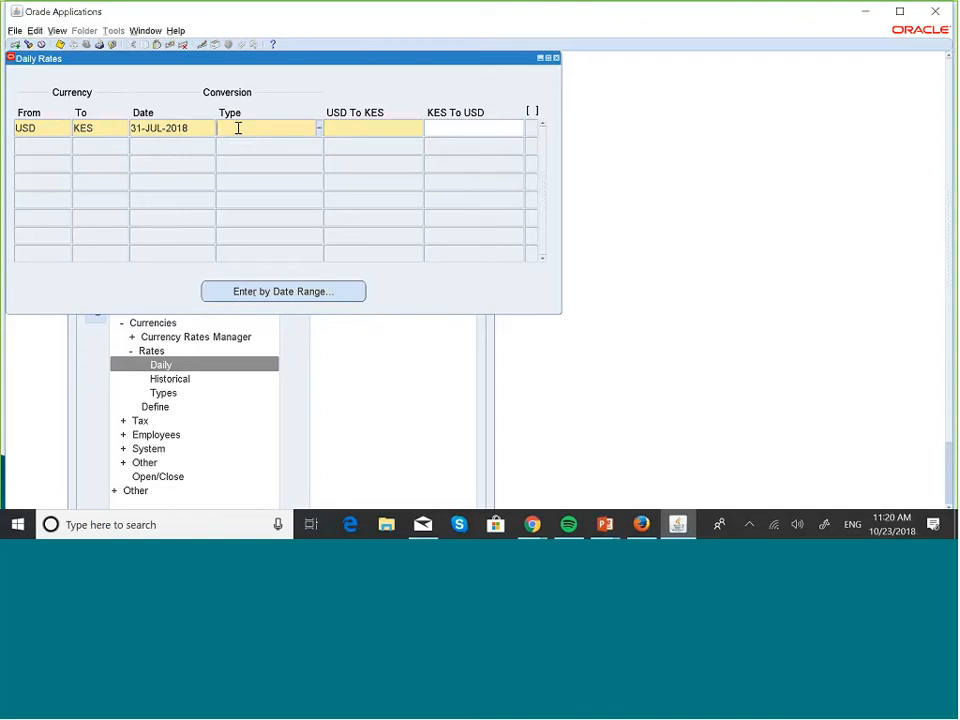
Choose Maskani Average and enter 103 USD-to-KES, letting the inverse .0097087379 calculate
text(ma)
text(ste)
key(Tab)
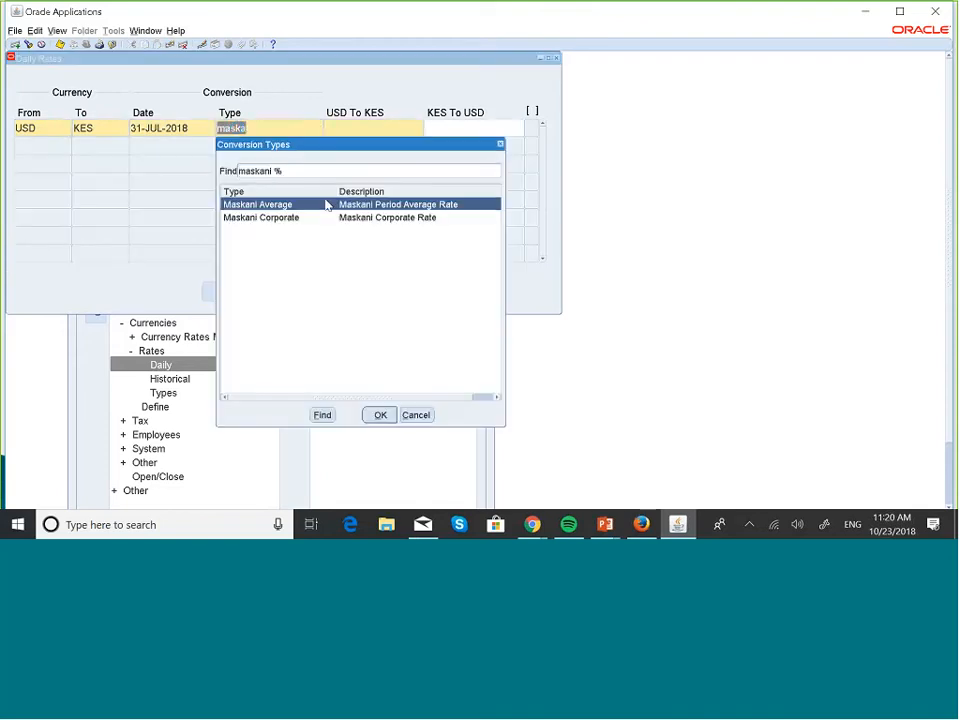
click(383, 416)
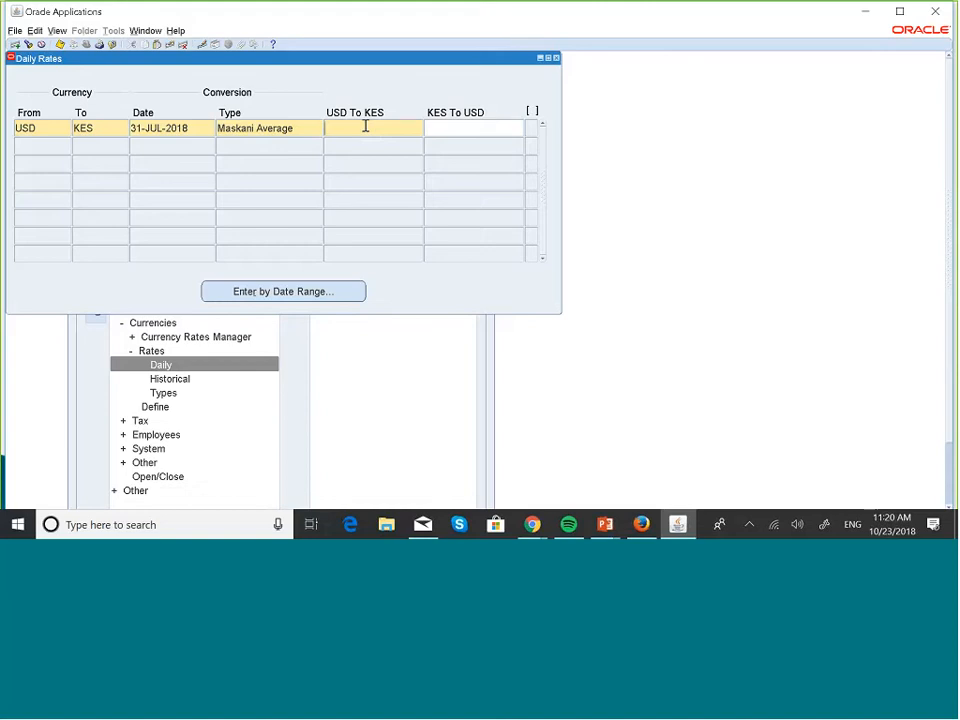
text(103)
click(465, 127)
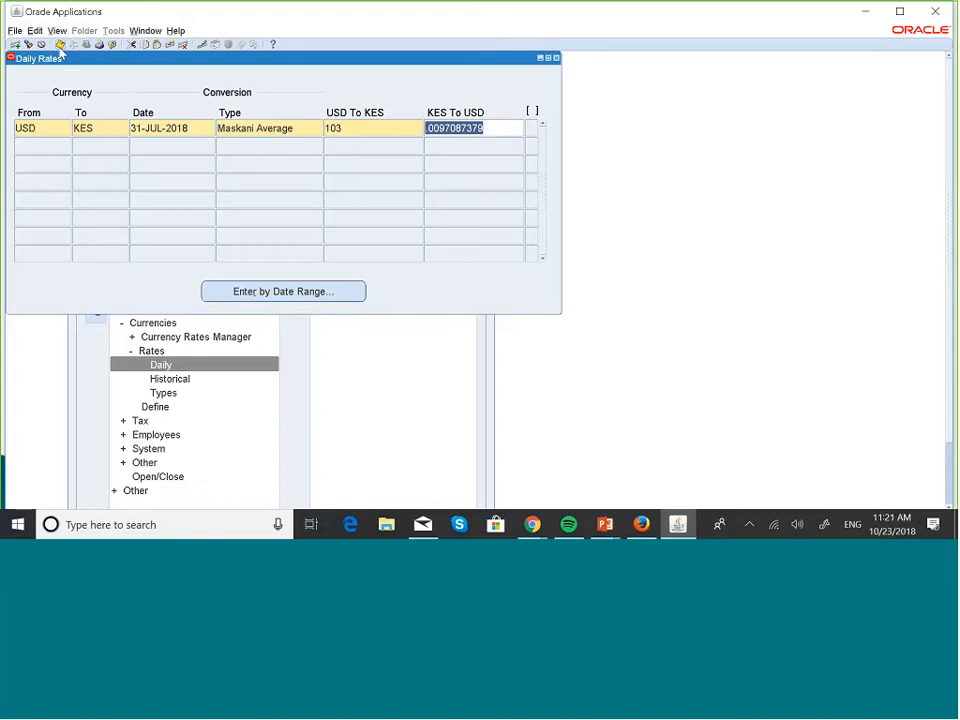
Close Daily Rates and open Historical Rates for MASKANI GROUP US LEDGER
click(556, 58)
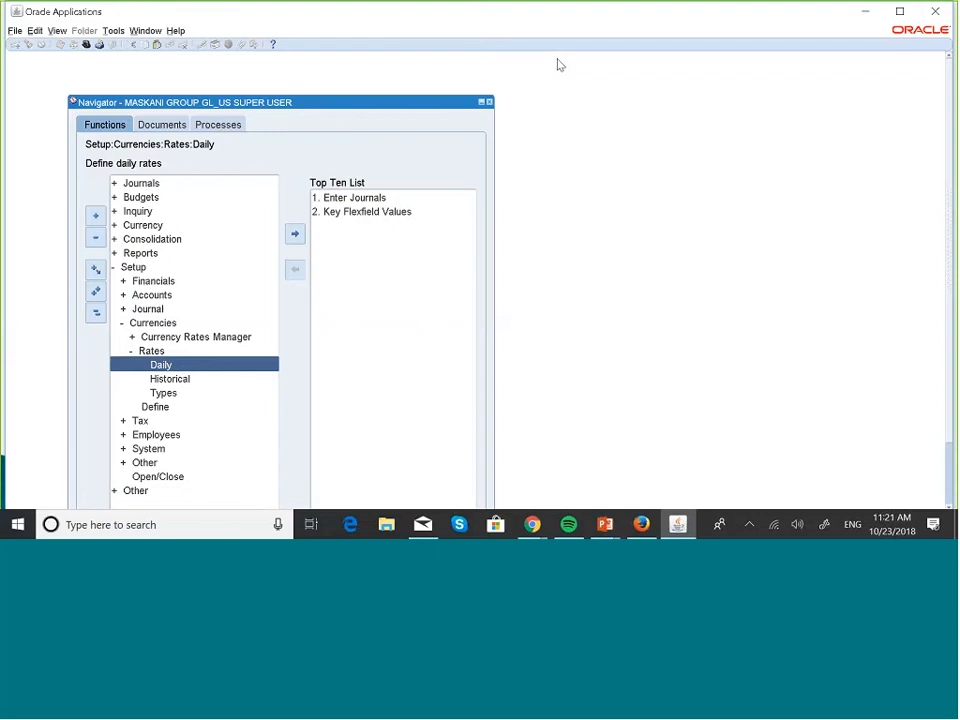
click(172, 381)
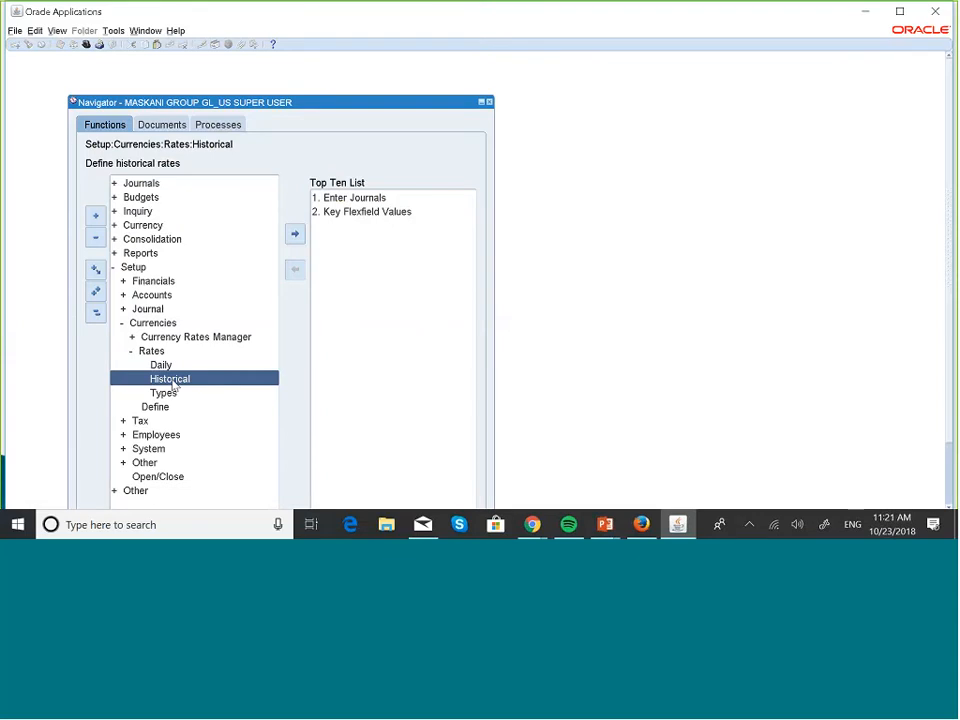
double_click(172, 382)
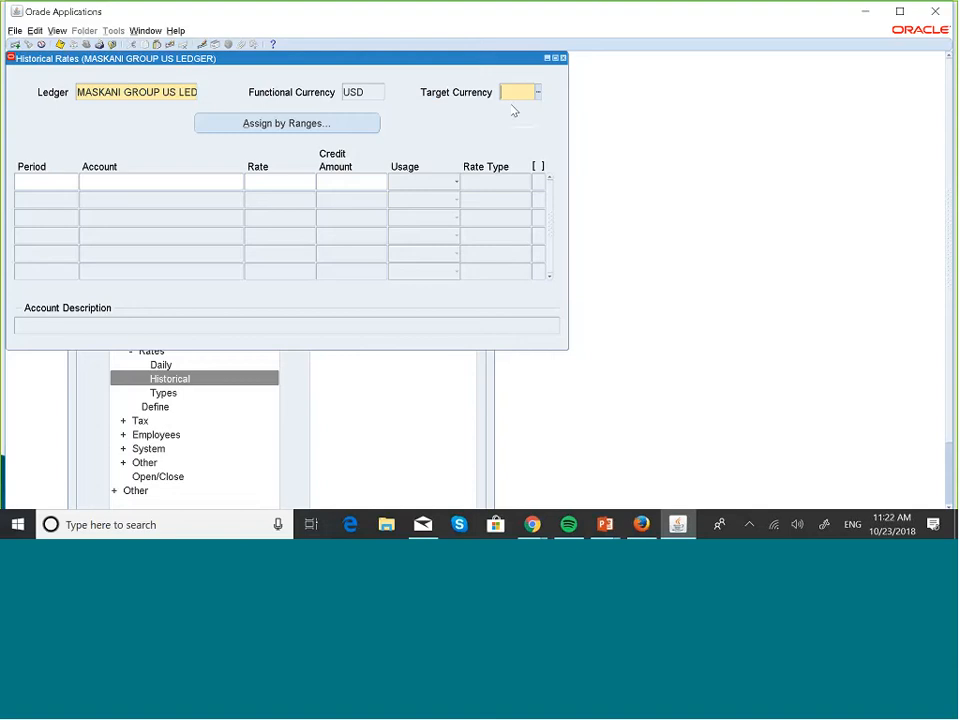
Set the target currency to KES and add a first row for period JUL-18
text(kes)
click(537, 95)
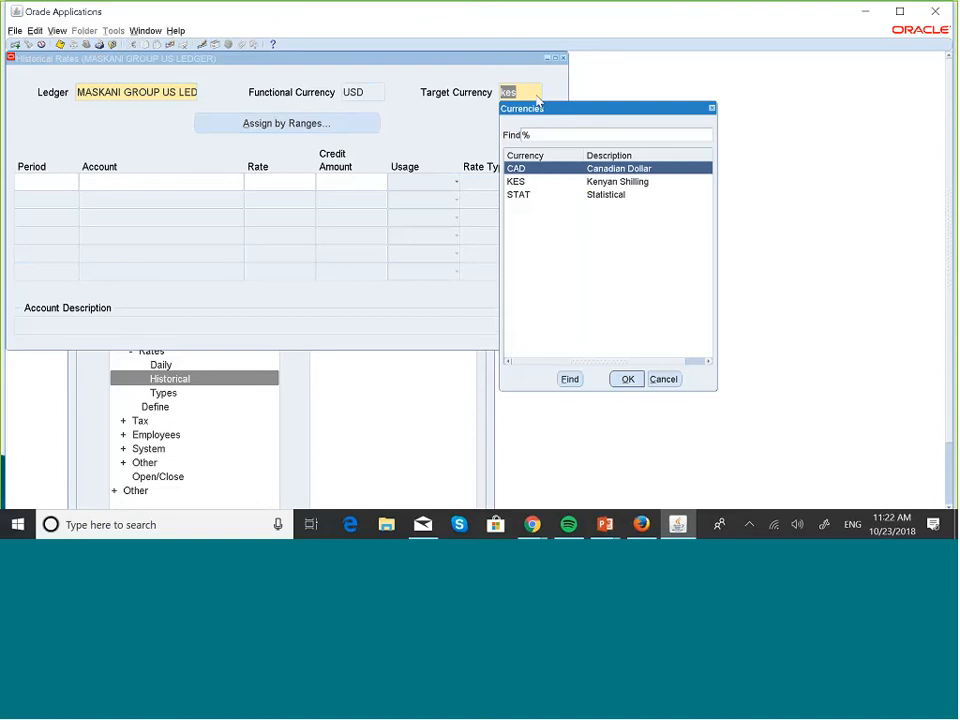
click(515, 181)
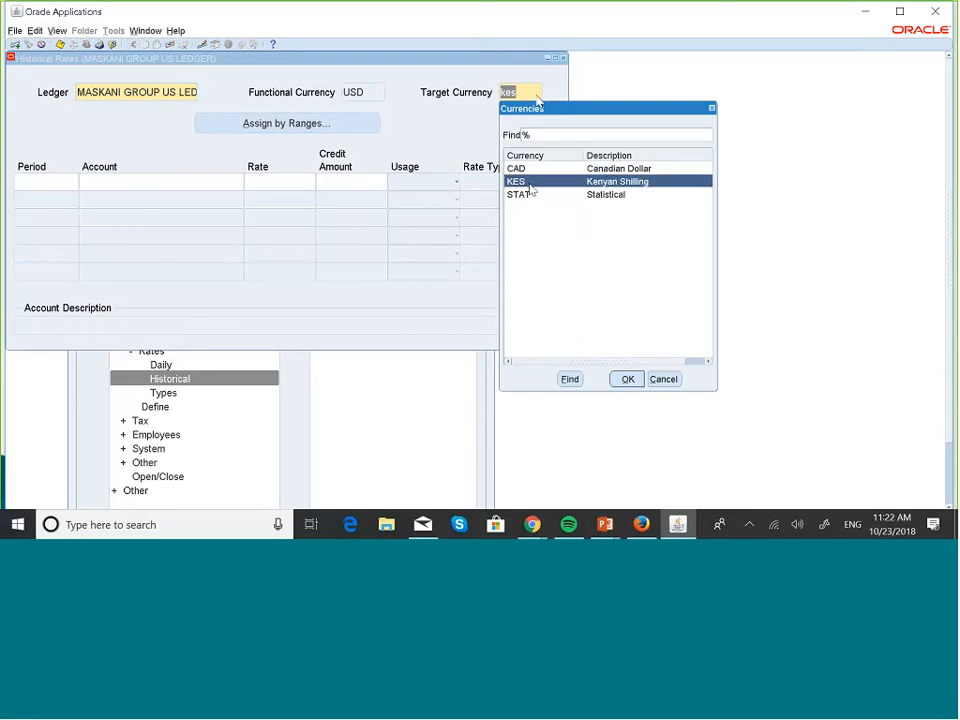
click(628, 378)
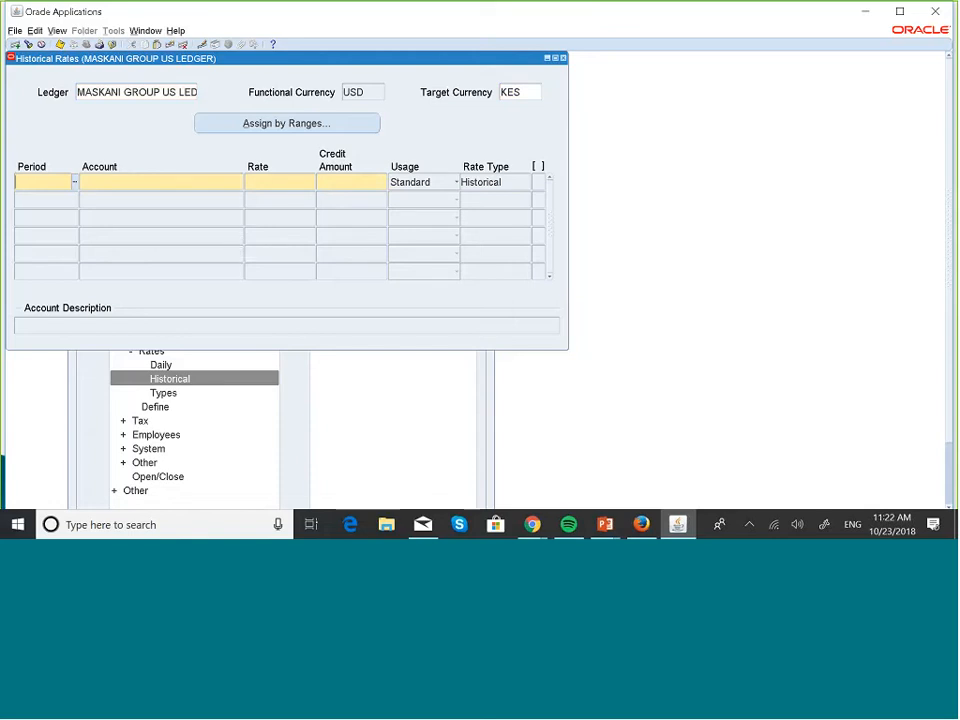
click(76, 184)
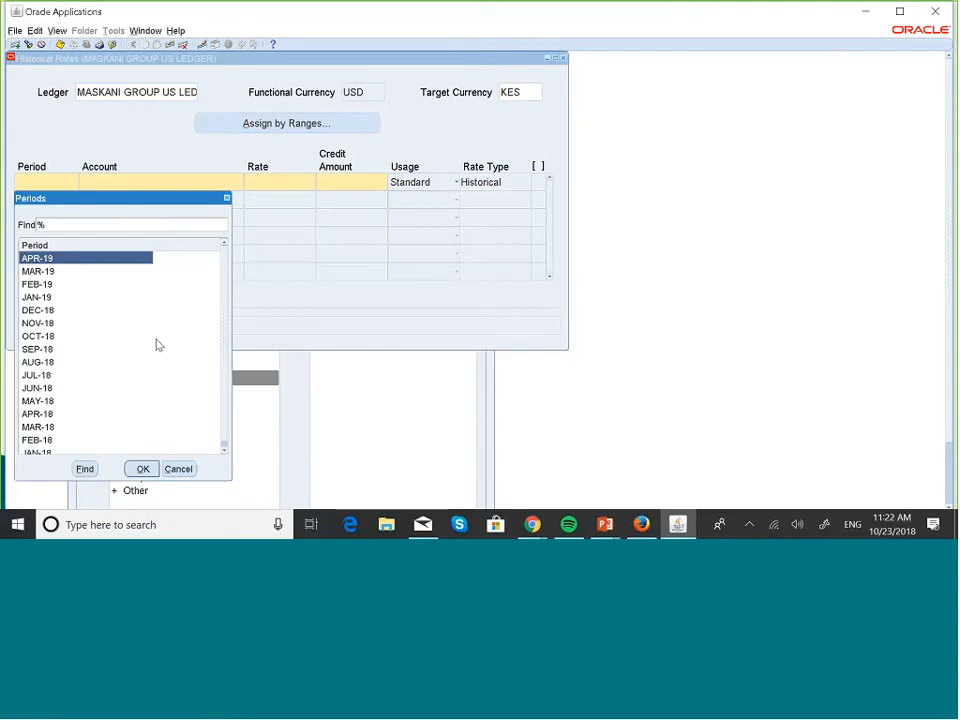
click(44, 376)
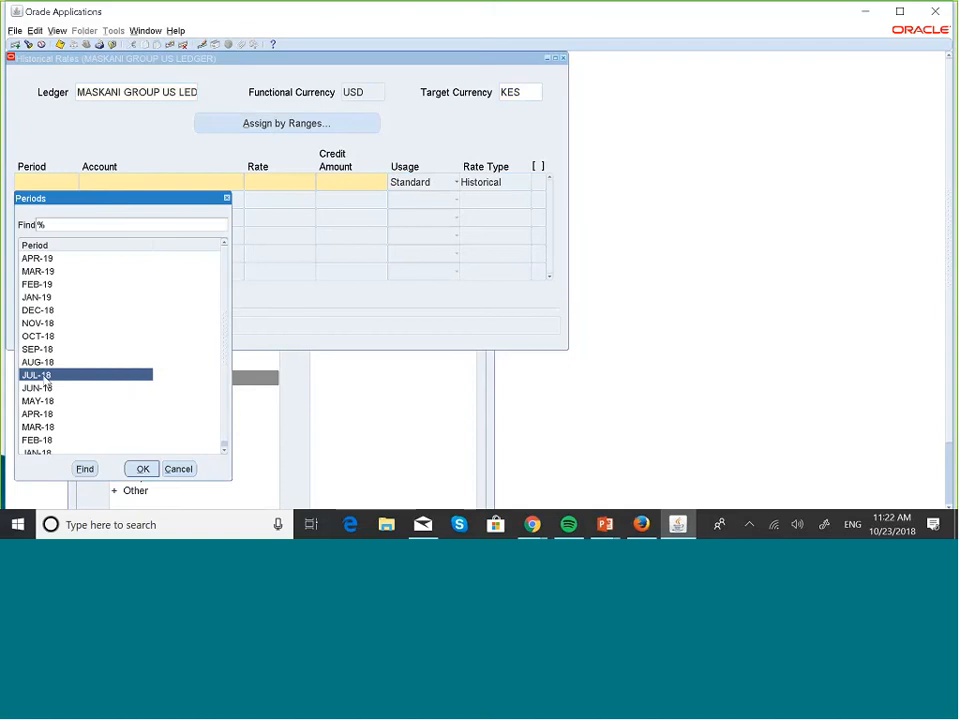
click(141, 467)
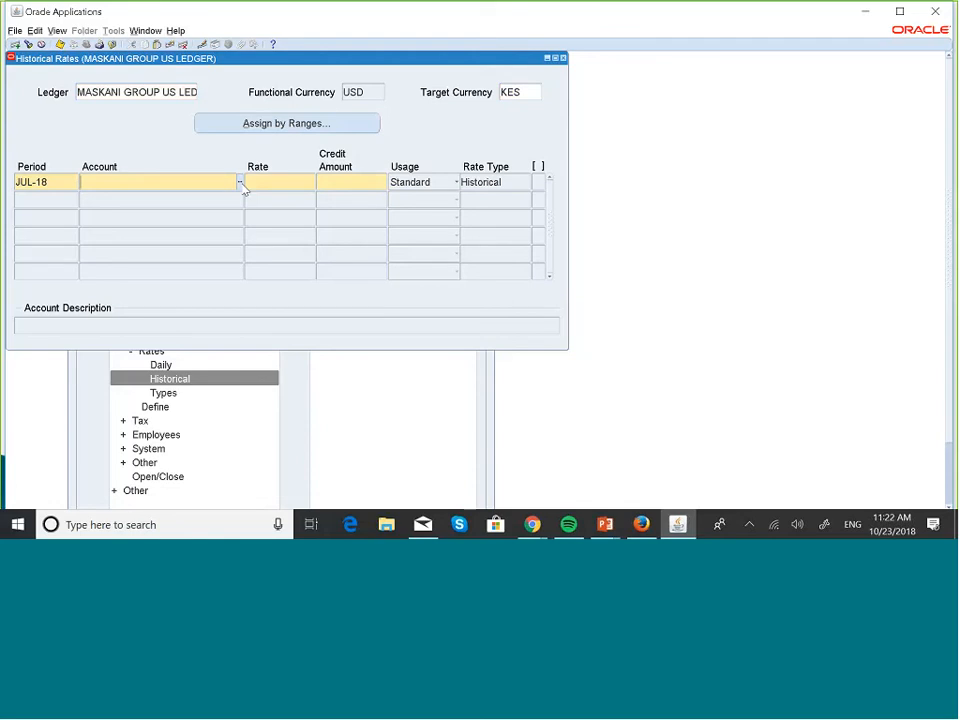
Enter account 001.003000.000.00.000.000.000 (Retained Earnings) on the JUL-18 row
click(240, 183)
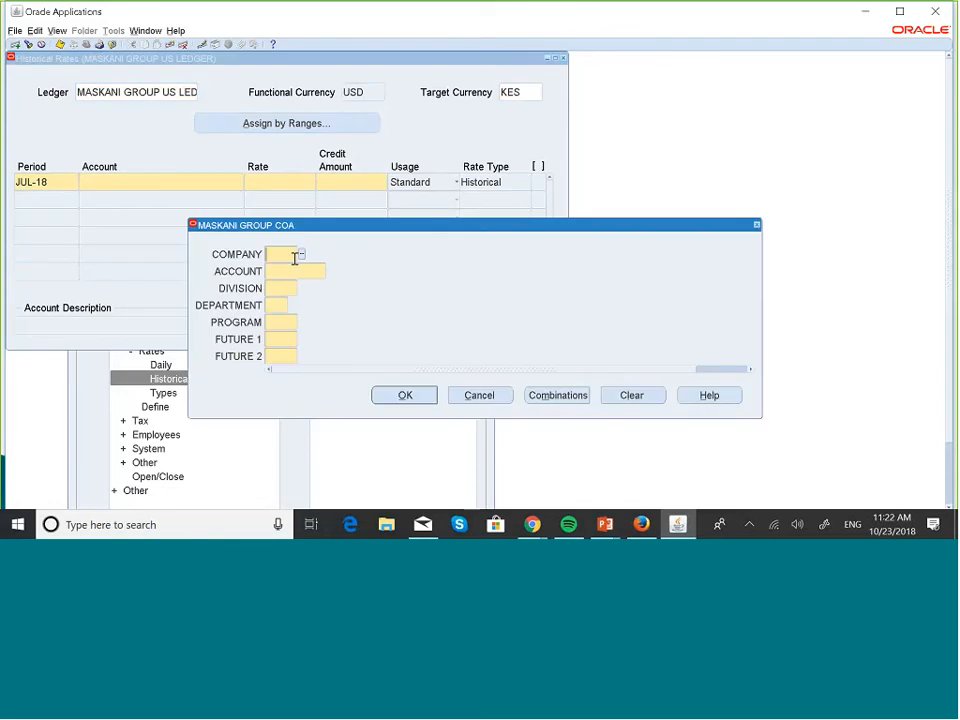
text(001)
key(Tab)
click(330, 271)
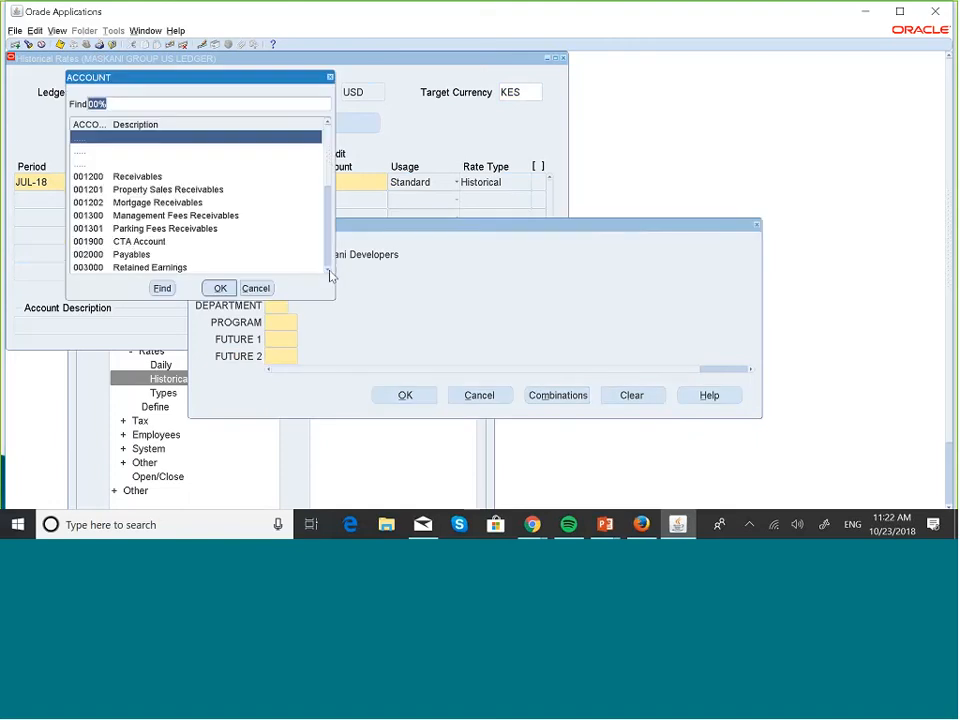
click(170, 268)
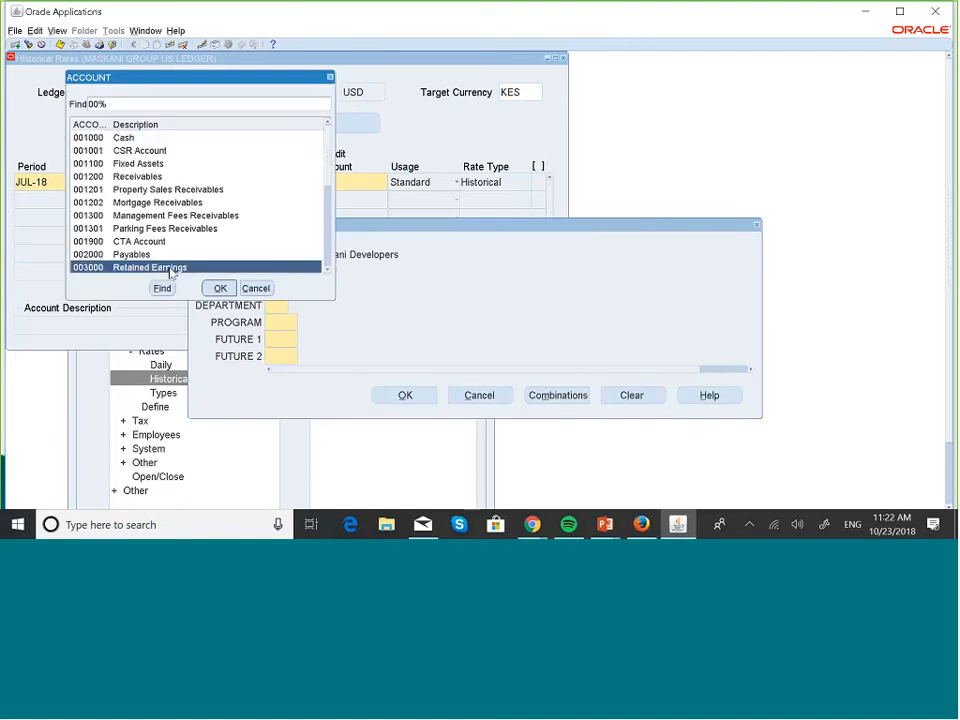
double_click(328, 268)
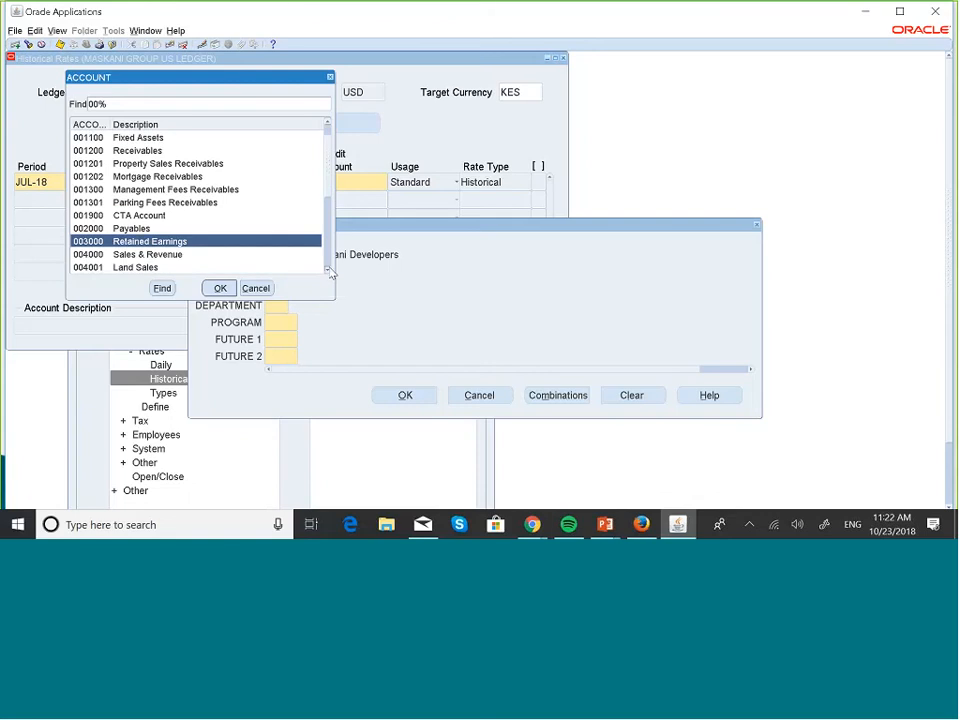
click(220, 288)
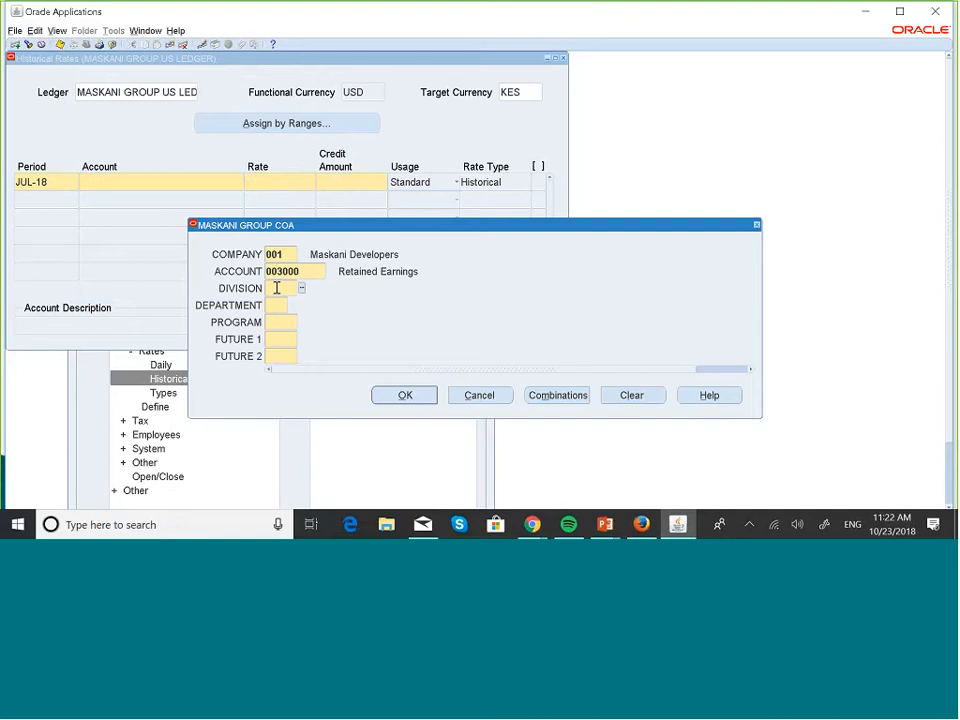
text(000000)
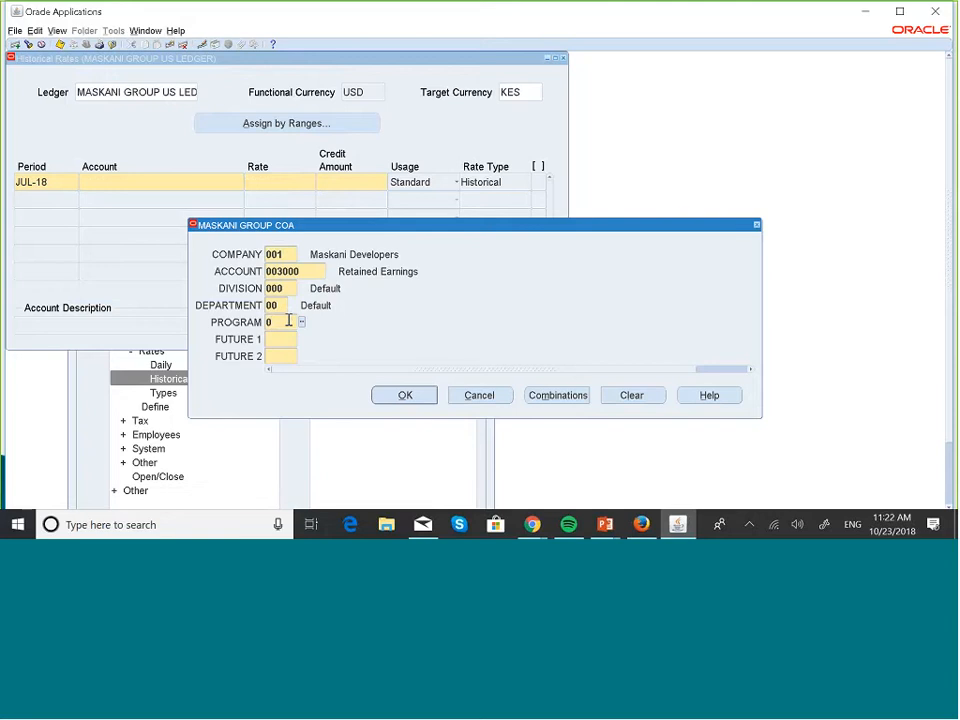
text(000)
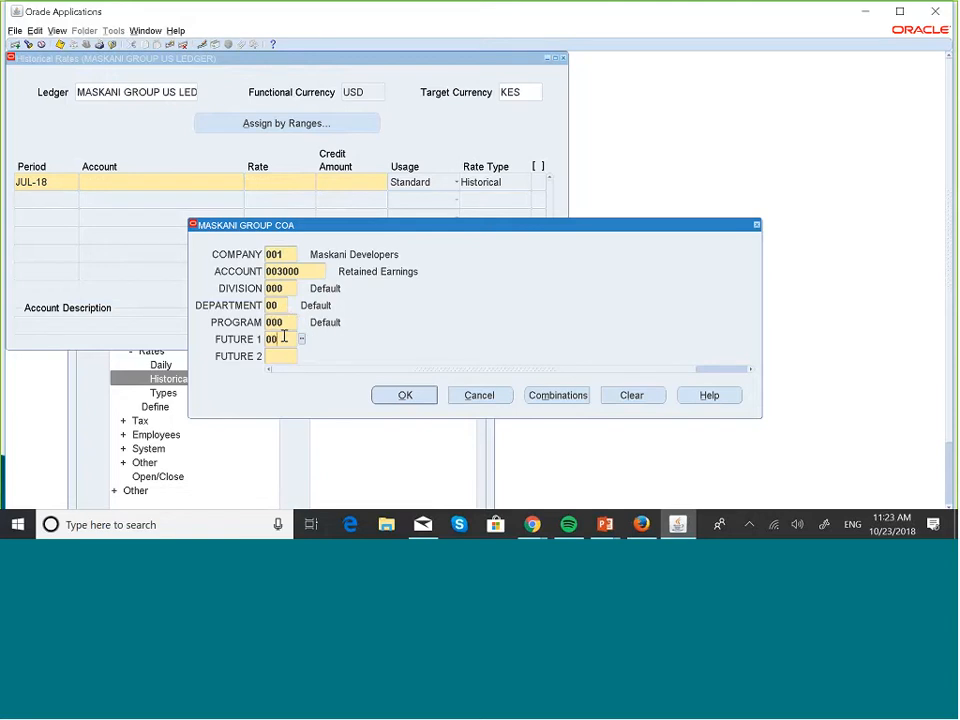
text(000)
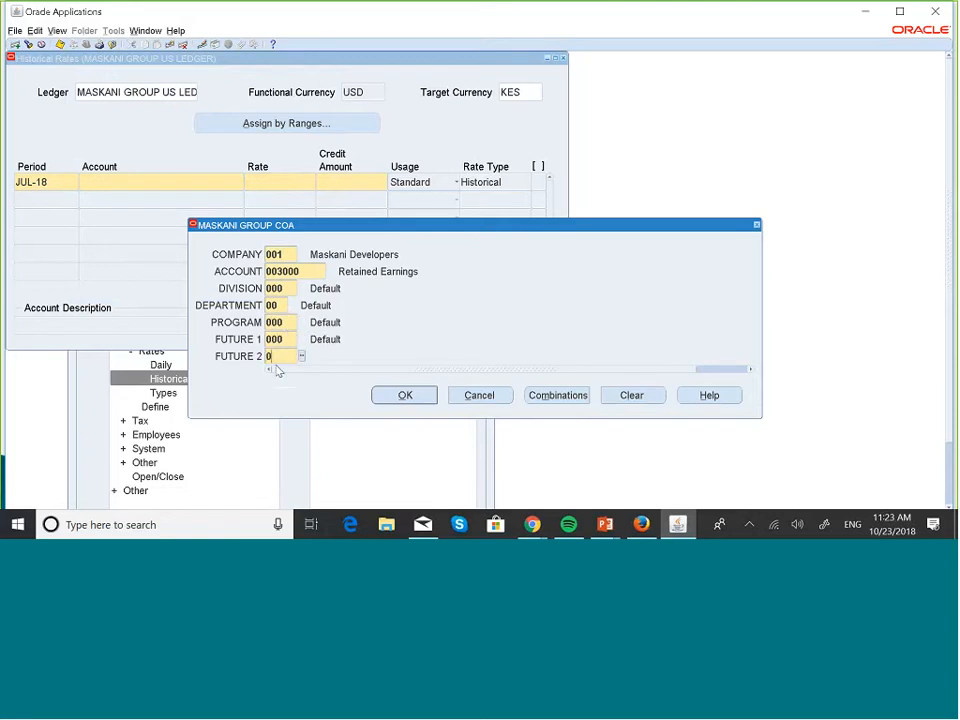
text(00)
click(406, 395)
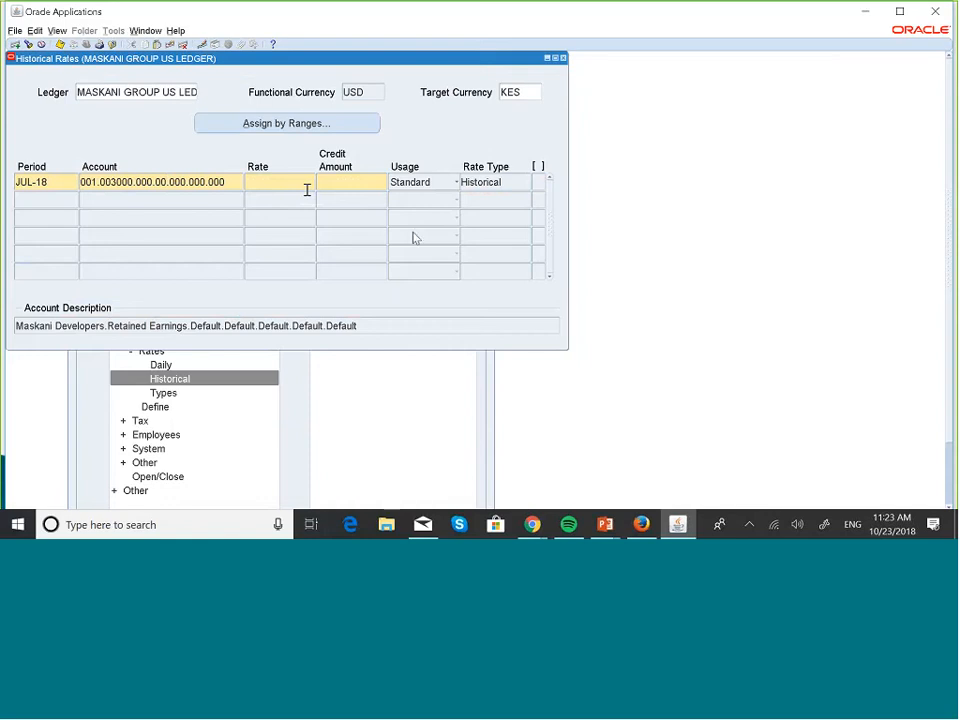
Enter a rate of 105 in the JUL-18 Retained Earnings row
click(362, 182)
text(1000)
key(BackSpace)
key(BackSpace)
key(BackSpace)
key(BackSpace)
text(105)
Try Assign by Ranges, decline the save prompt, then request Assign by Ranges again
click(316, 128)
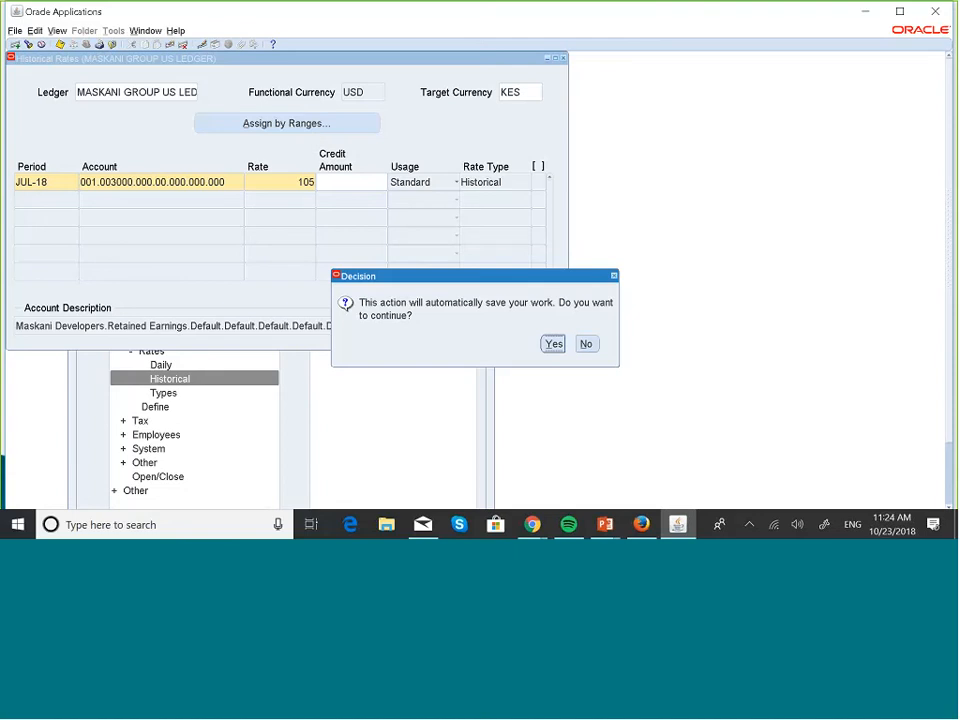
click(587, 344)
click(330, 126)
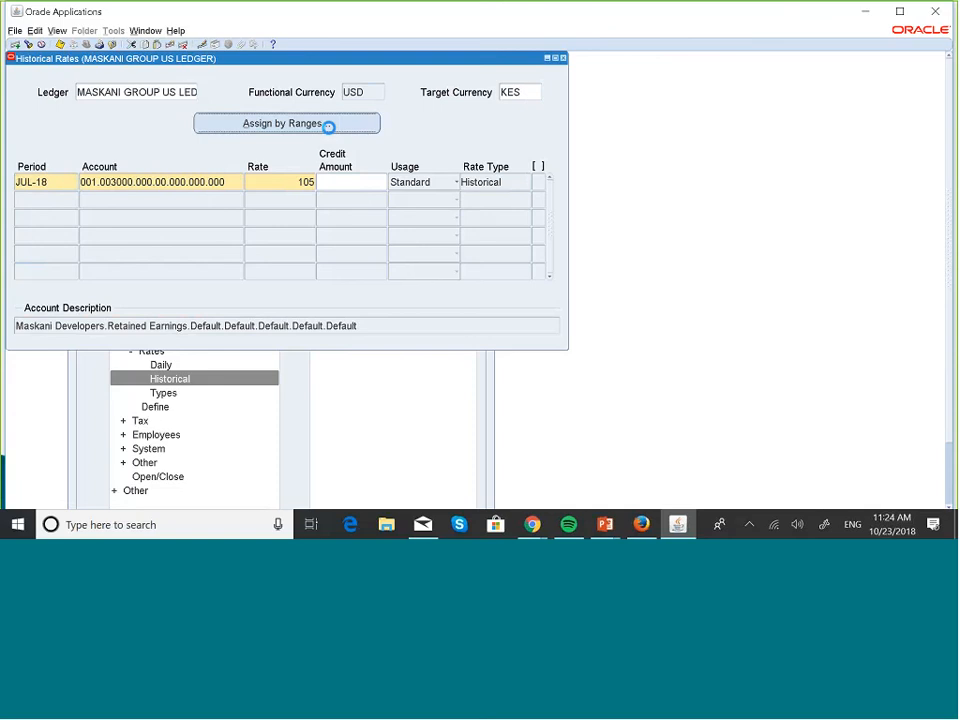
Save the 105 rate at the prompt and close the unused Assign by Ranges window
click(553, 344)
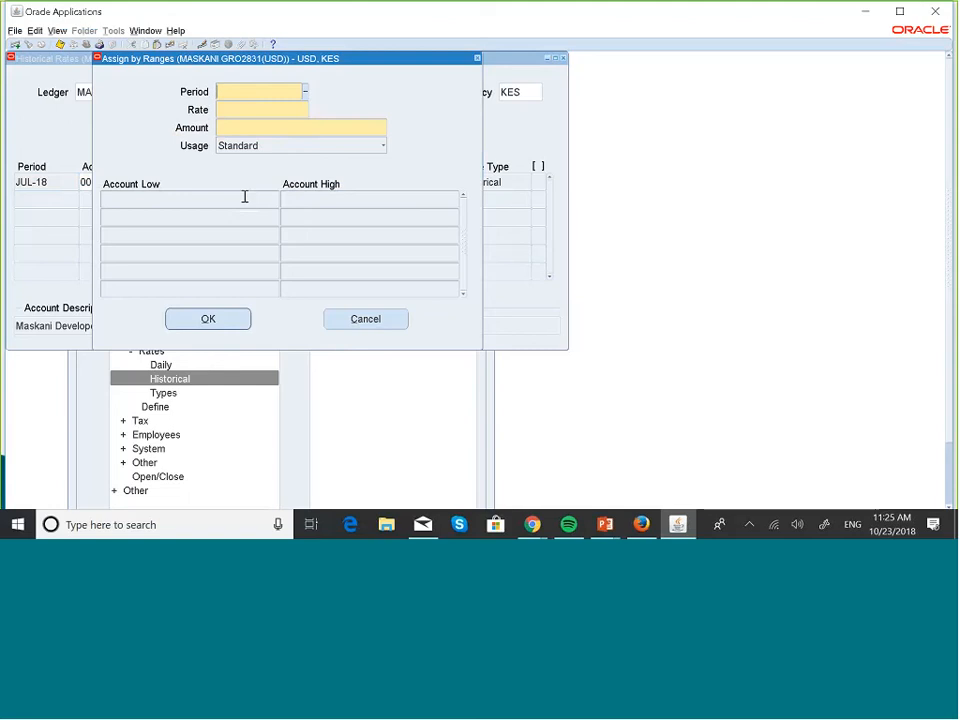
click(477, 60)
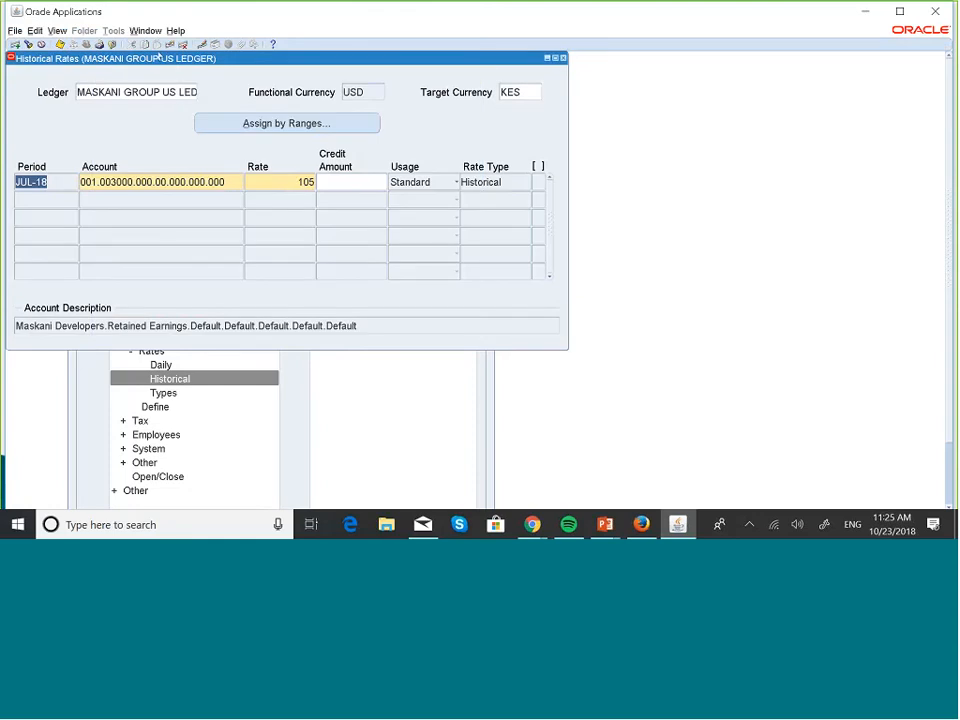
Close Historical Rates and bring the PowerPoint slide show to the front
click(563, 58)
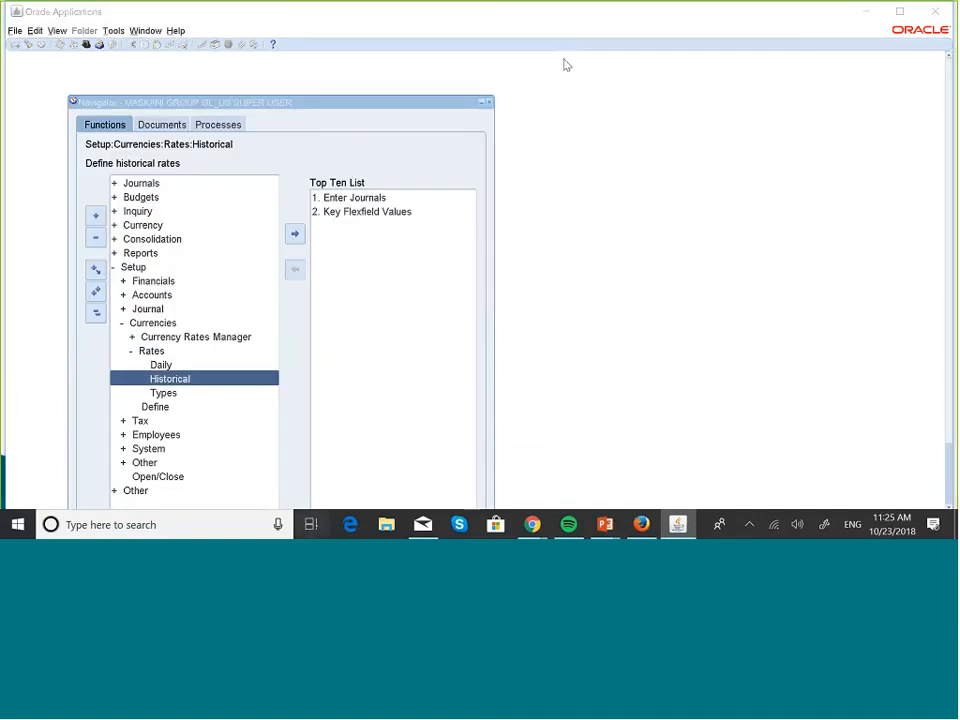
key(super+Tab)
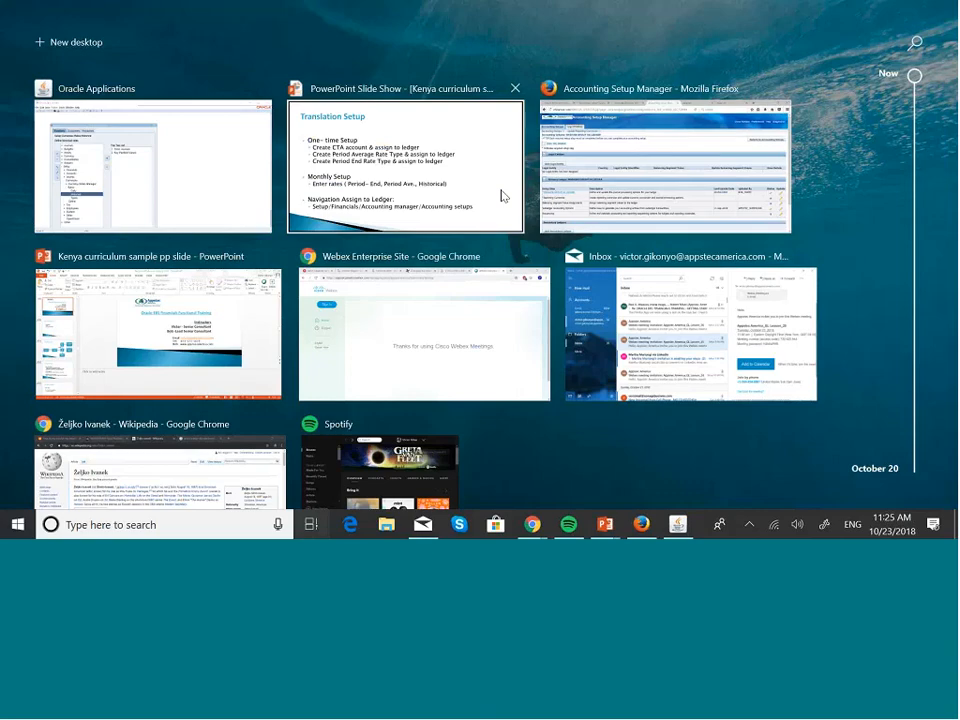
click(415, 200)
Revisit Translation Setup, return to the Running Translation slide, and show Task View
key(Page_Down)
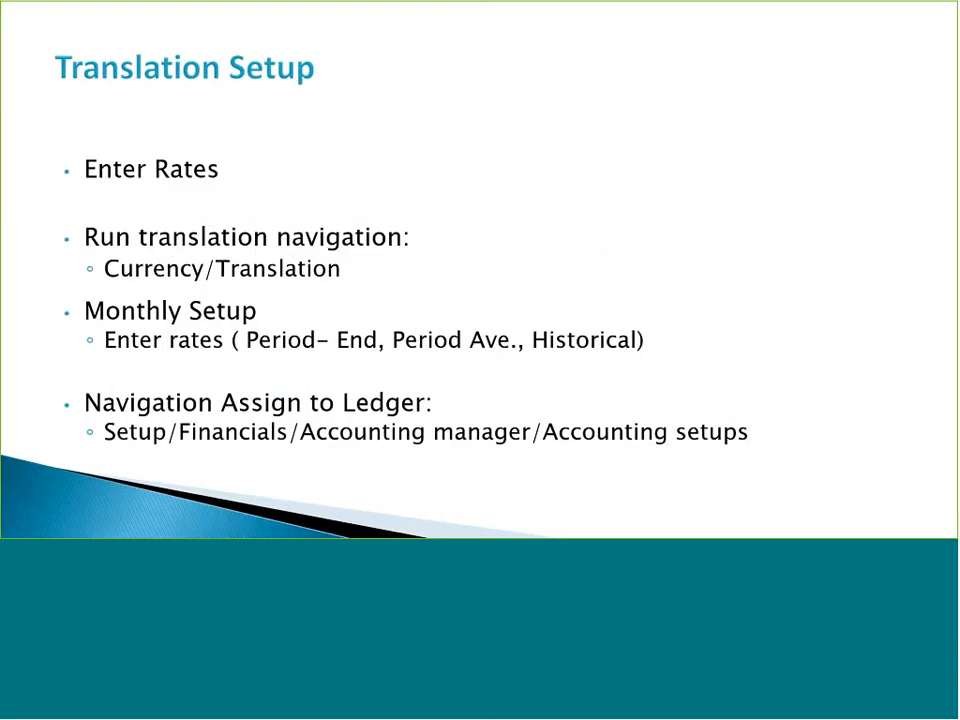
key(Page_Down)
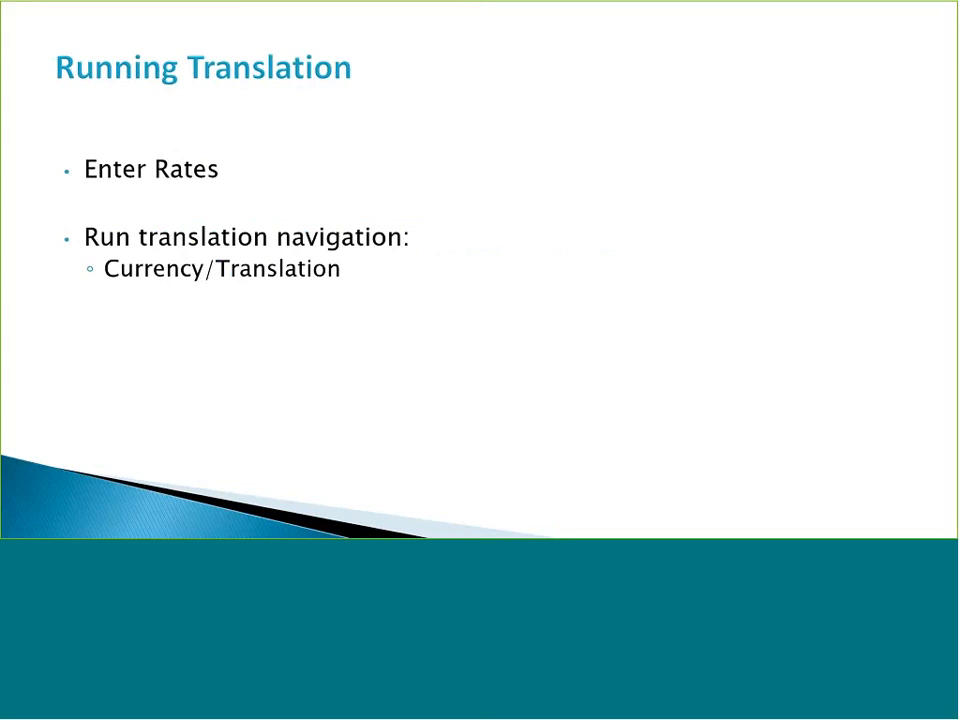
key(Page_Up)
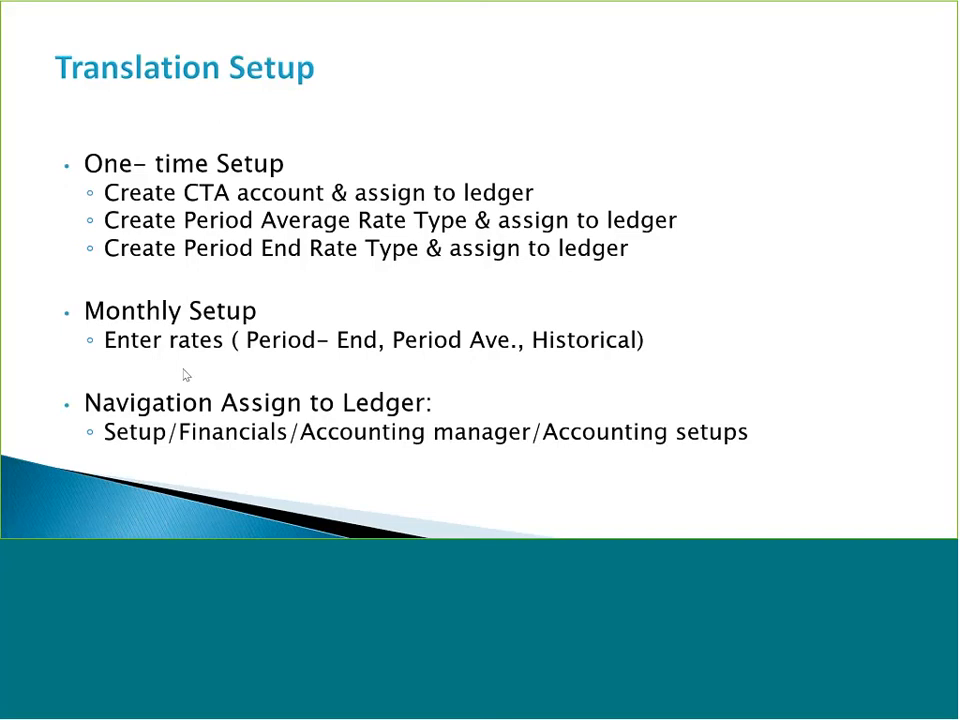
key(Left)
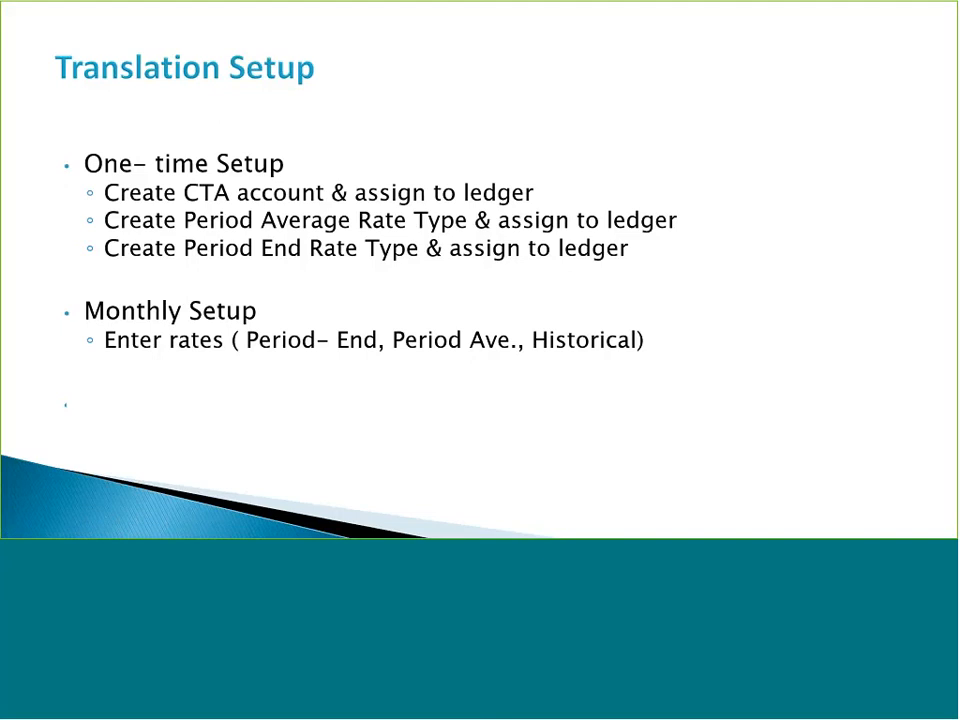
key(Right)
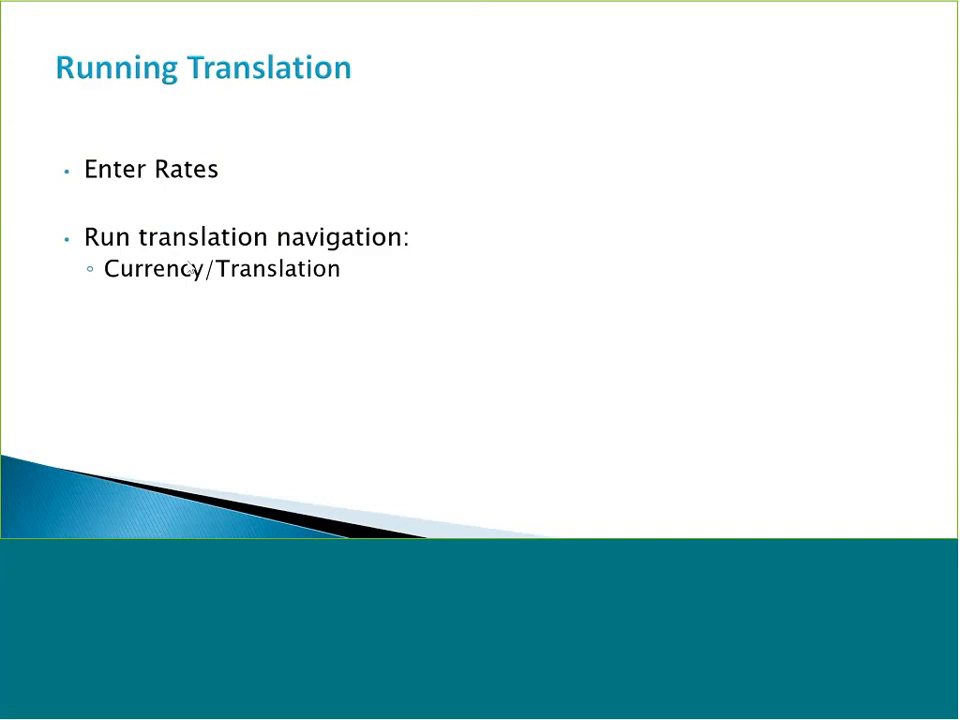
key(super+Tab)
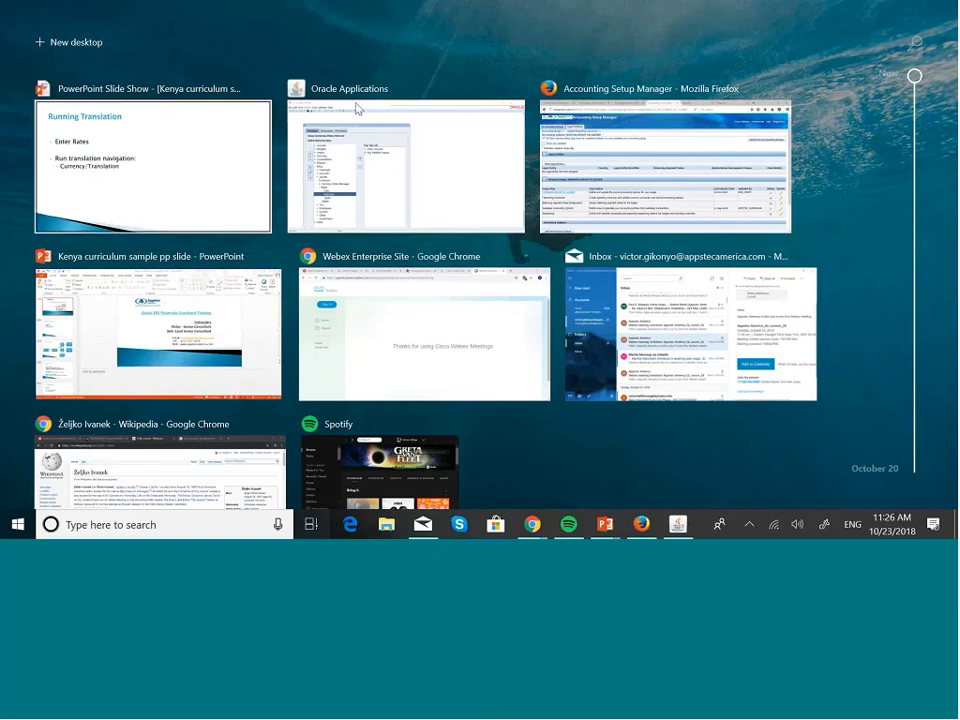
Switch to Oracle Applications and open Currency > Translation for MASKANI GROUP US LEDGER
click(383, 164)
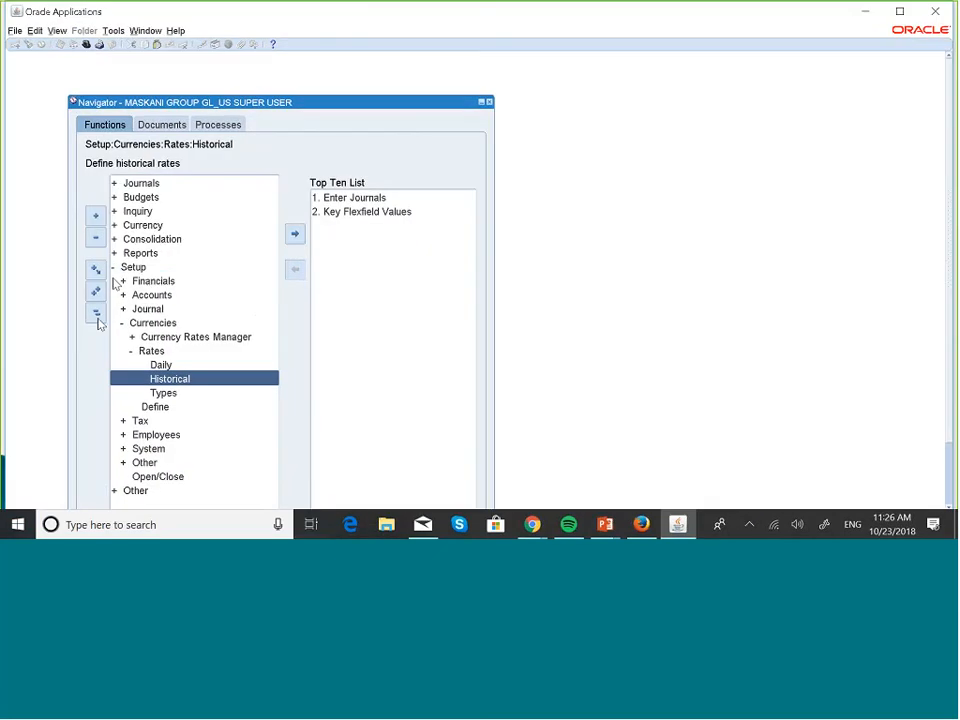
click(97, 316)
click(143, 227)
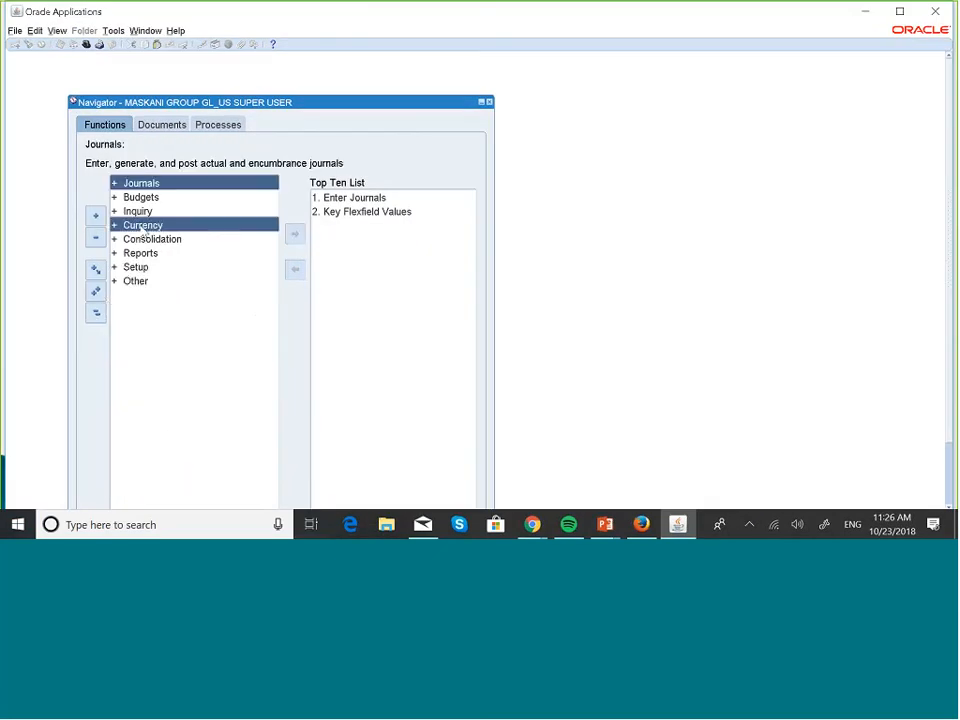
double_click(143, 227)
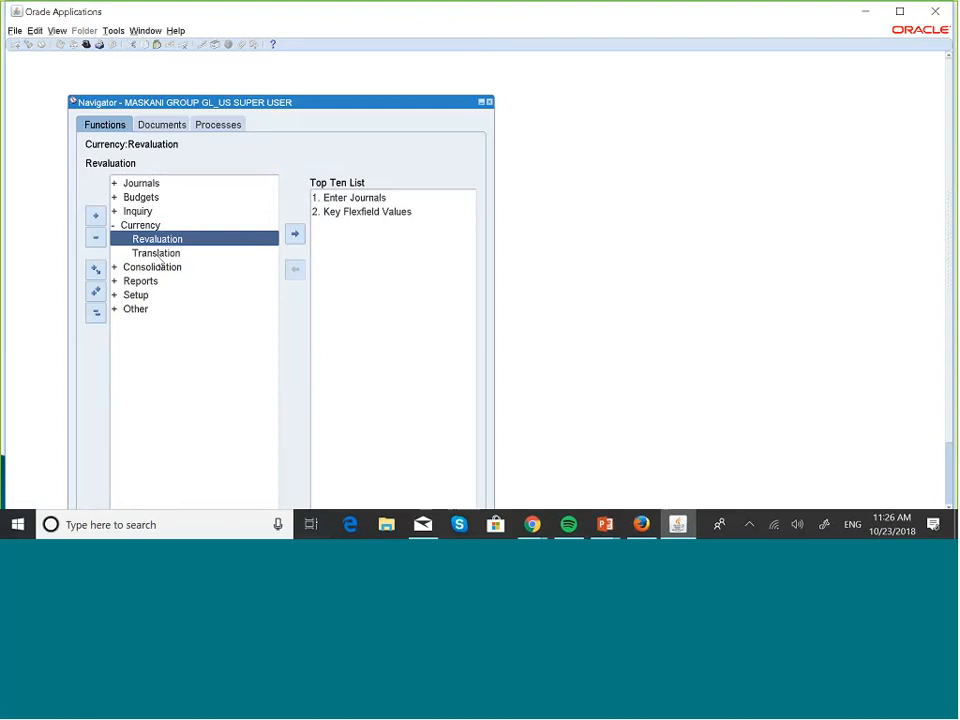
click(156, 254)
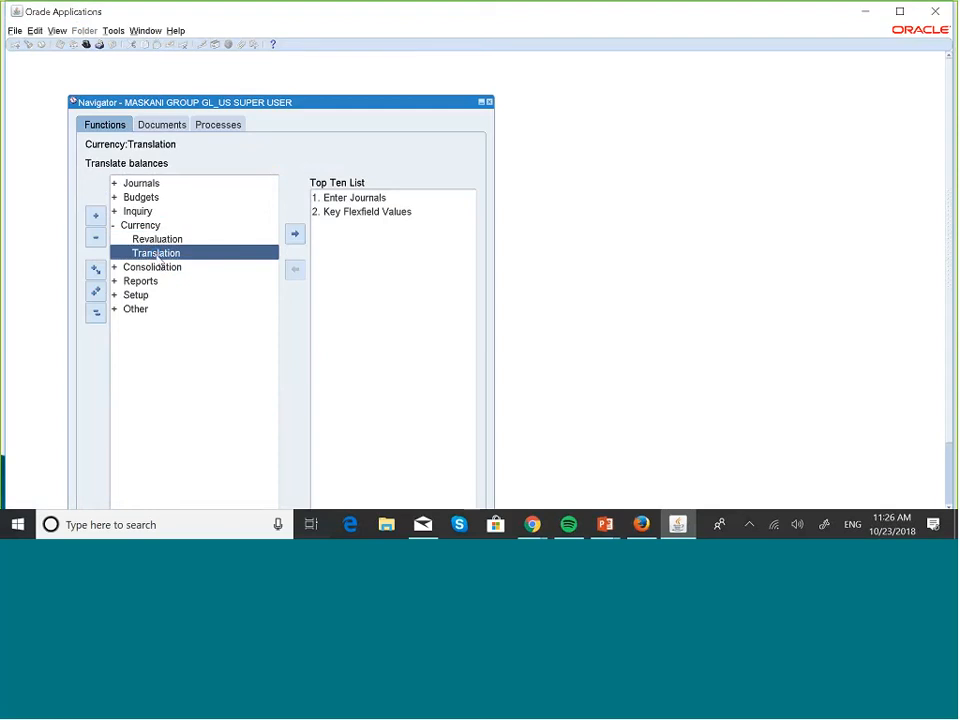
double_click(156, 255)
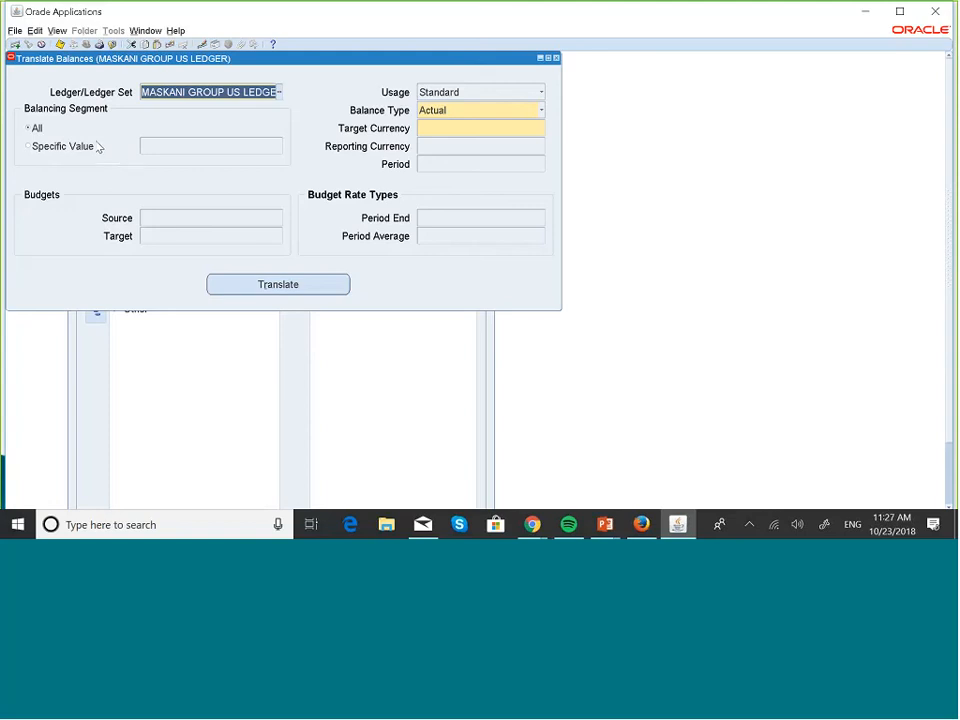
Translate all balancing segments, keeping Actual as the balance type
click(30, 146)
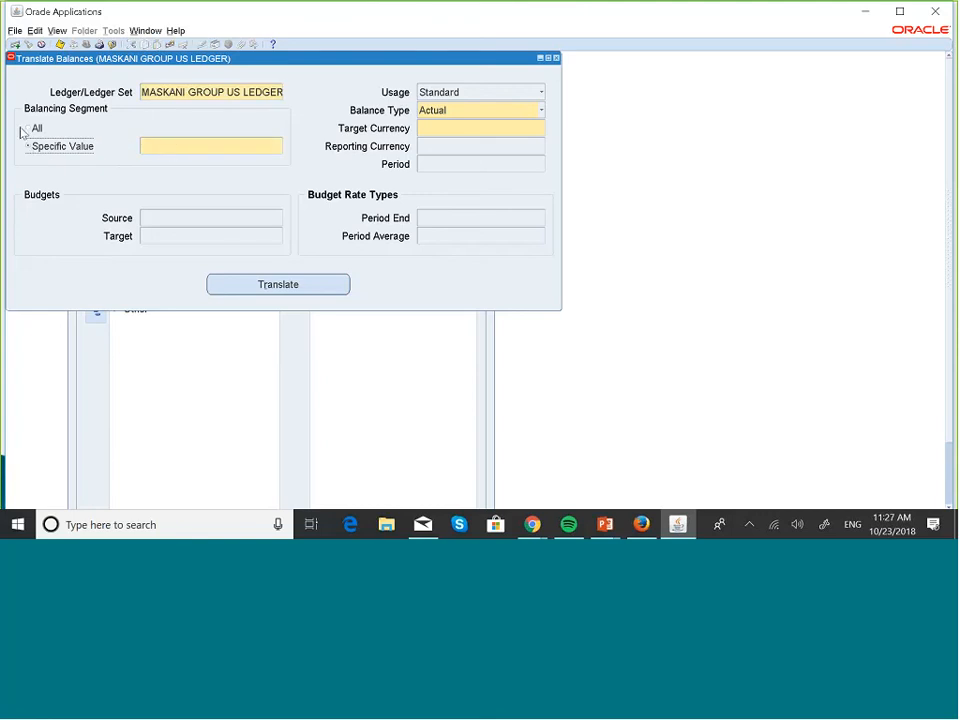
click(31, 128)
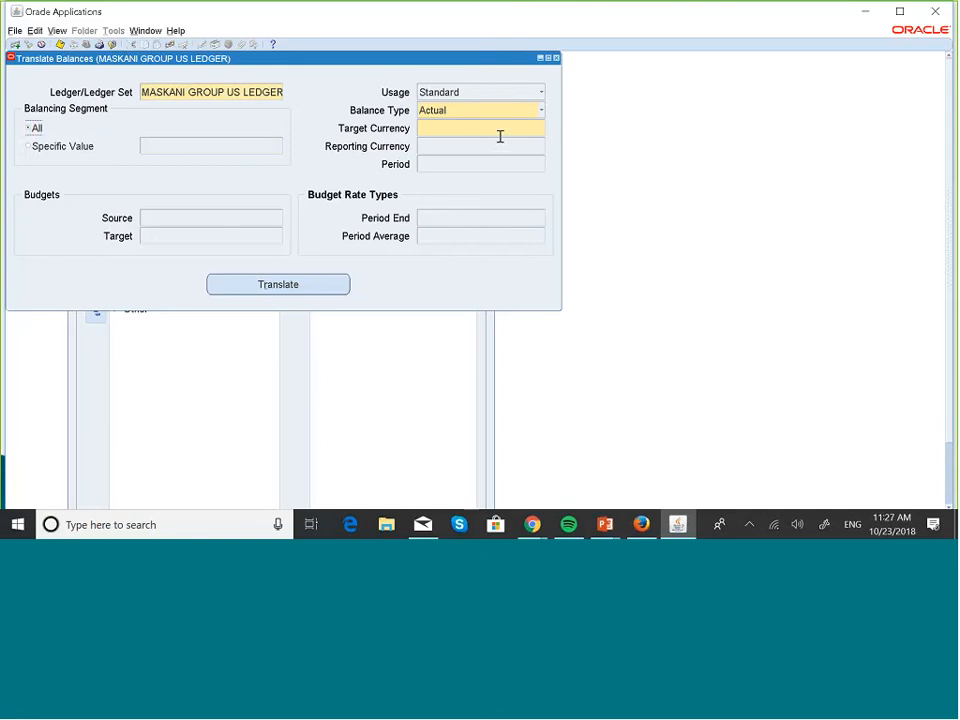
click(541, 110)
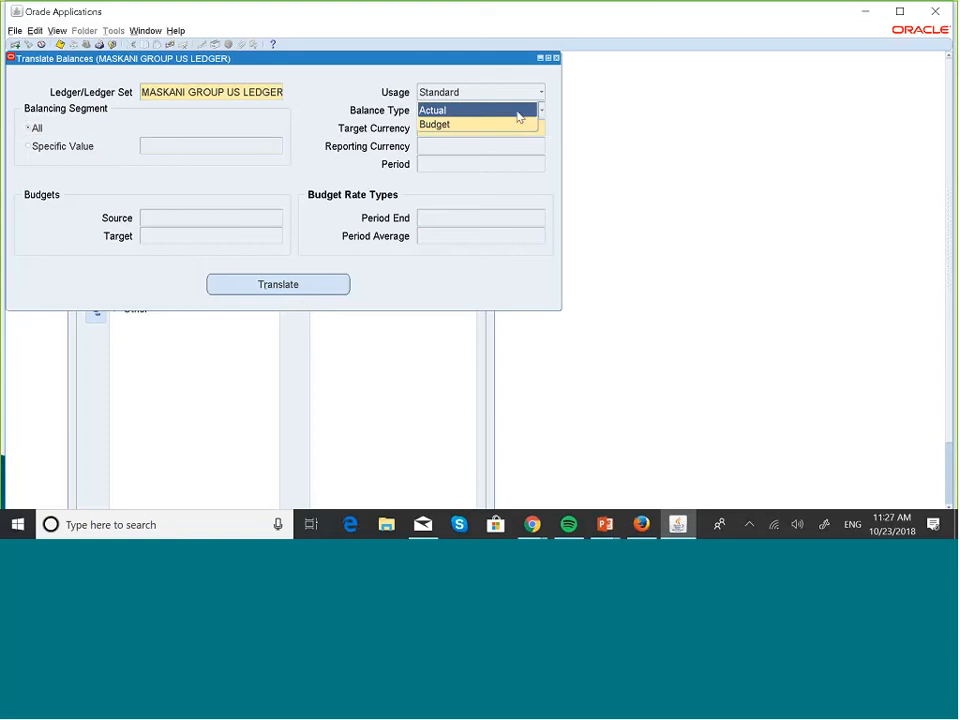
click(518, 112)
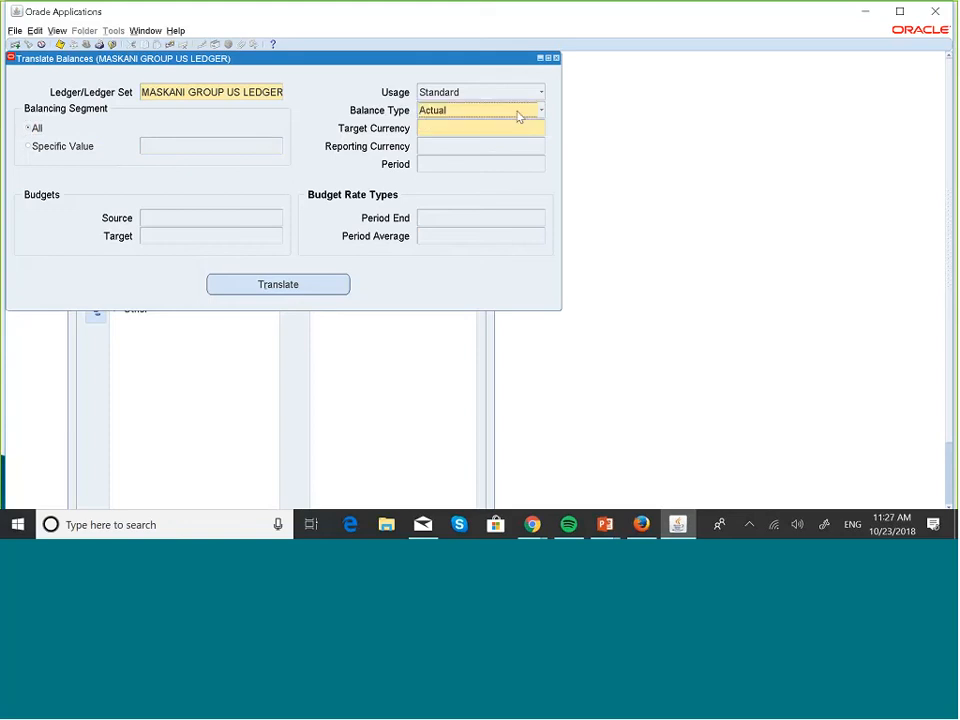
Enter usd as the target currency
click(529, 127)
text(usd)
key(BackSpace)
key(BackSpace)
key(BackSpace)
text(usd)
Choose KES Kenyan Shilling as the target currency and check the filled-in reporting ledger name
click(541, 131)
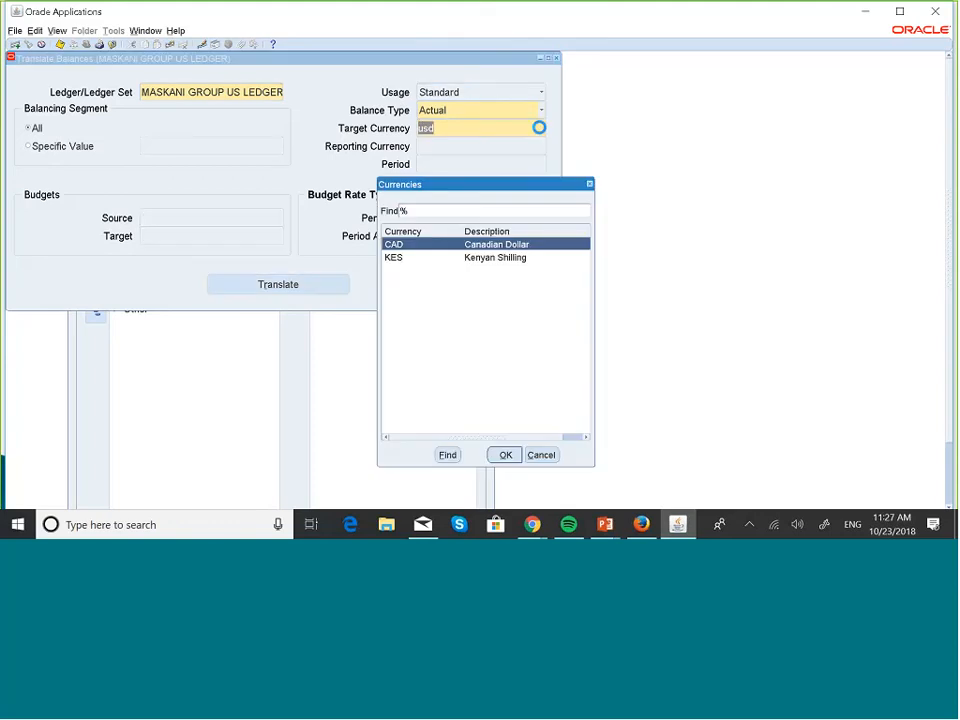
click(512, 260)
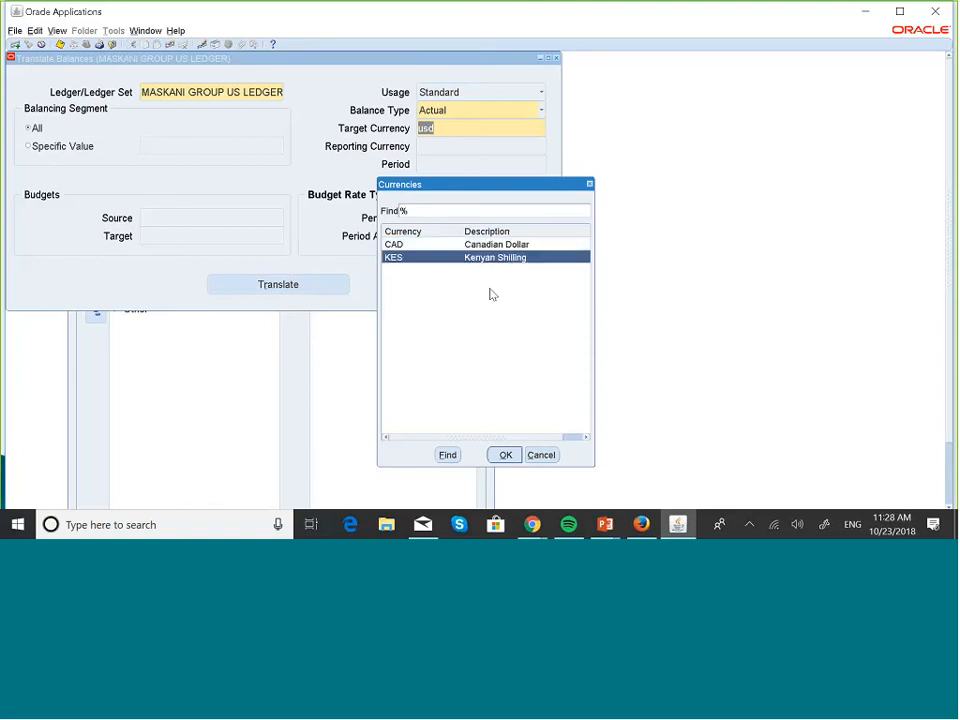
click(504, 455)
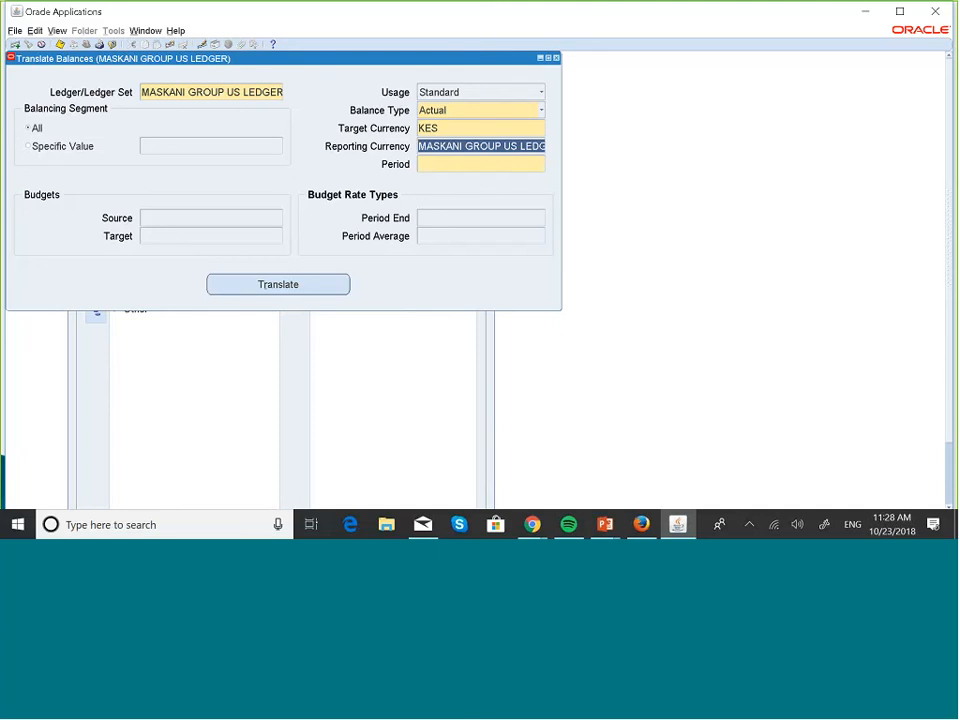
click(474, 145)
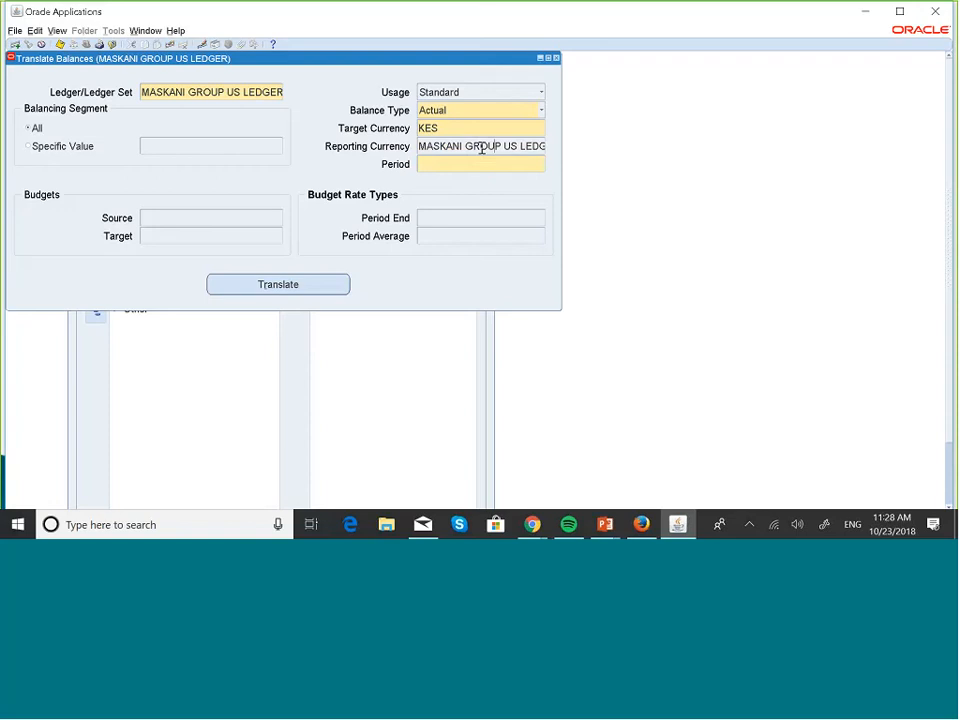
key(Right)
key(Right)
key(Right)
key(Right)
key(Right)
key(Right)
key(Right)
key(Right)
key(Right)
key(Right)
key(Right)
key(End)
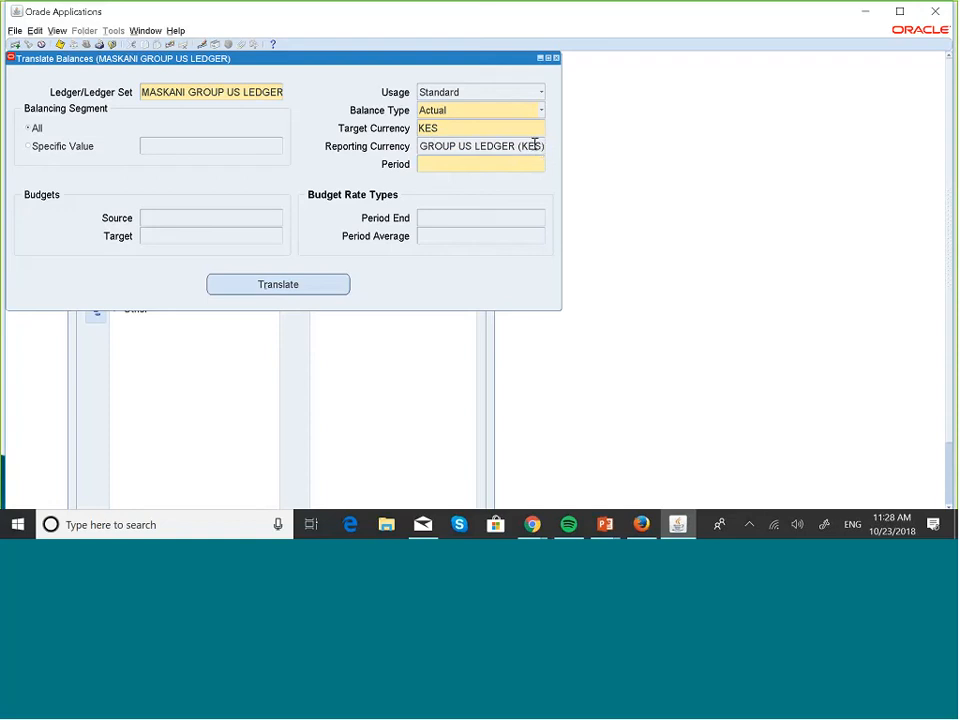
Set the translation period to JUL-18
click(448, 165)
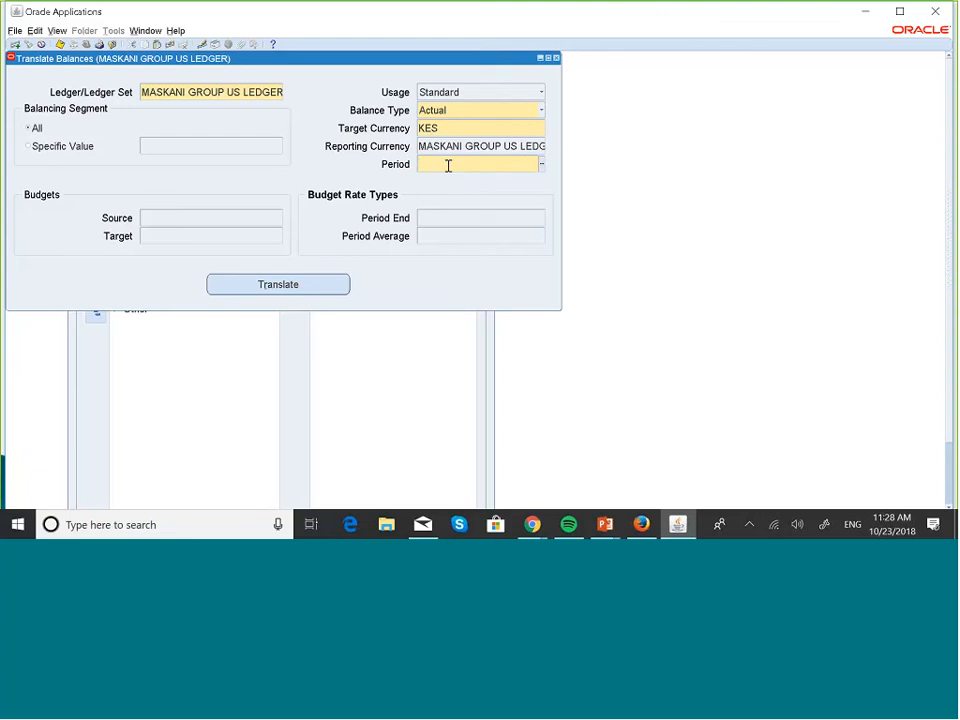
text(jul)
key(Tab)
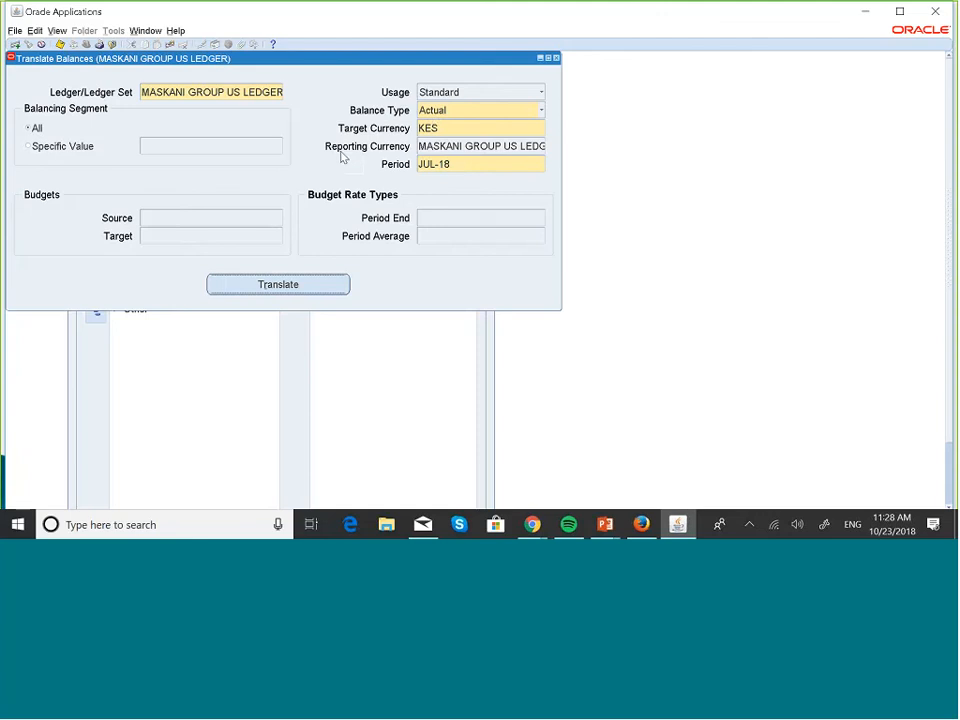
Submit the JUL-18 KES translation, acknowledge the request notice, and close the form
click(316, 286)
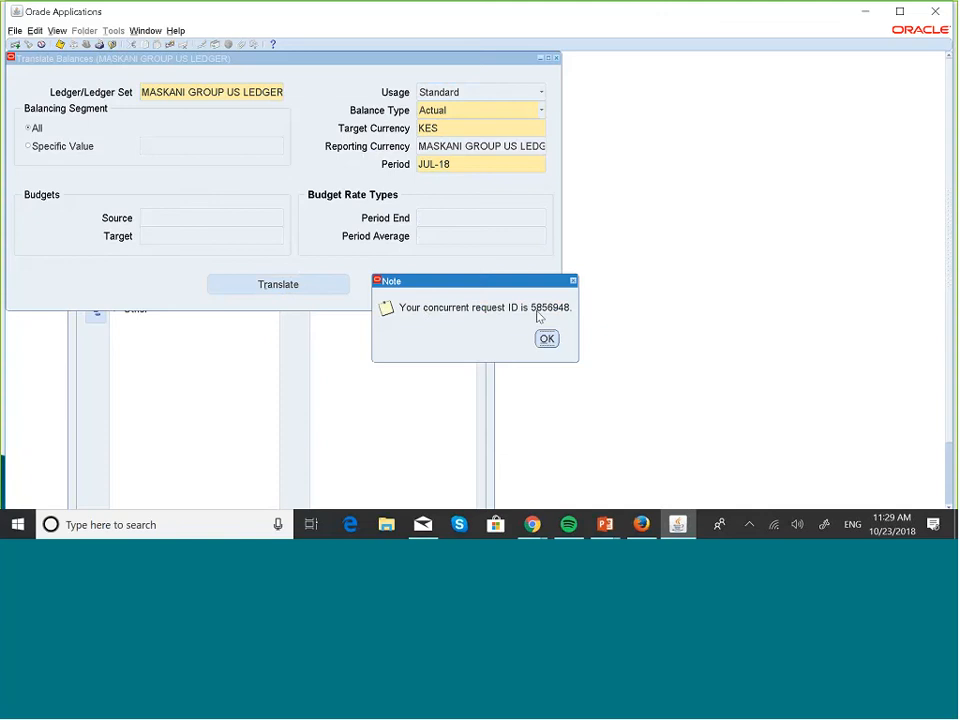
click(548, 340)
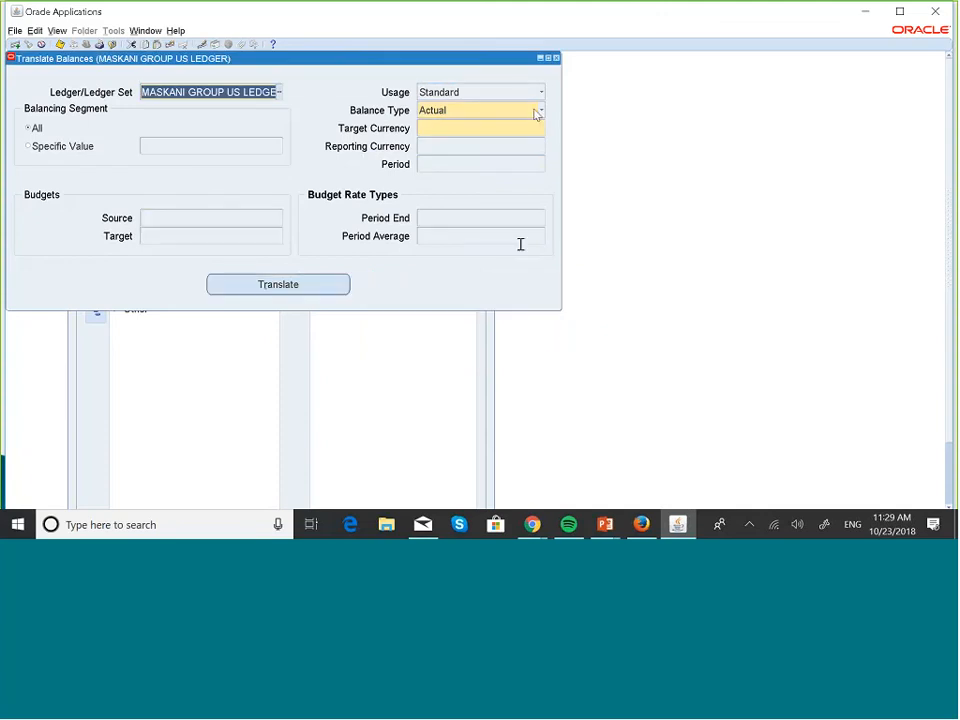
click(557, 58)
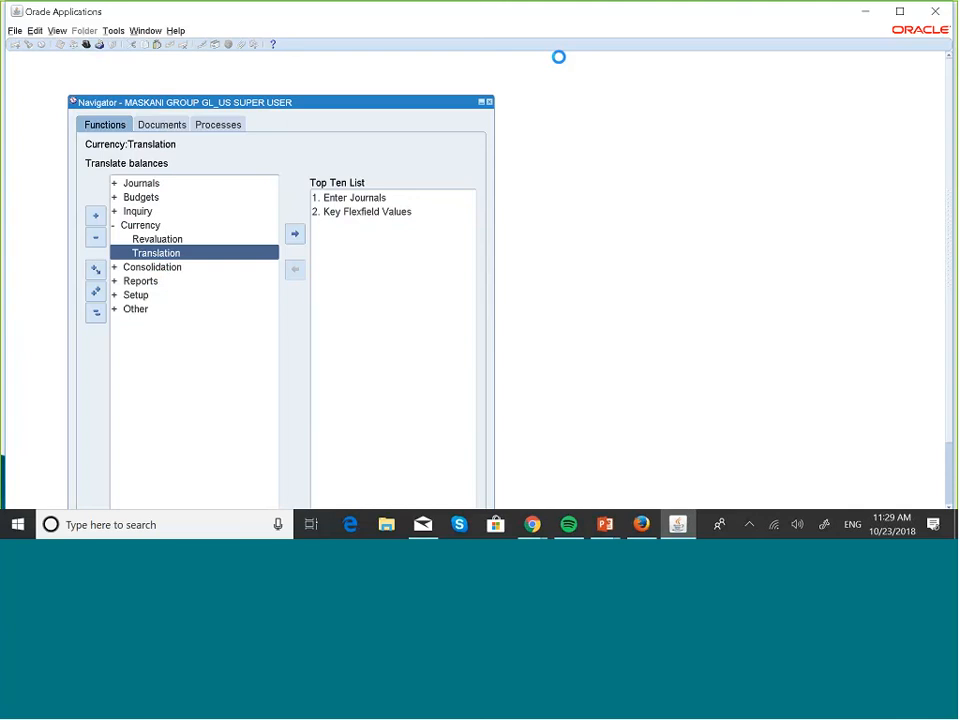
View recent requests and refresh until the Translation request shows Completed, Normal
key(alt+v)
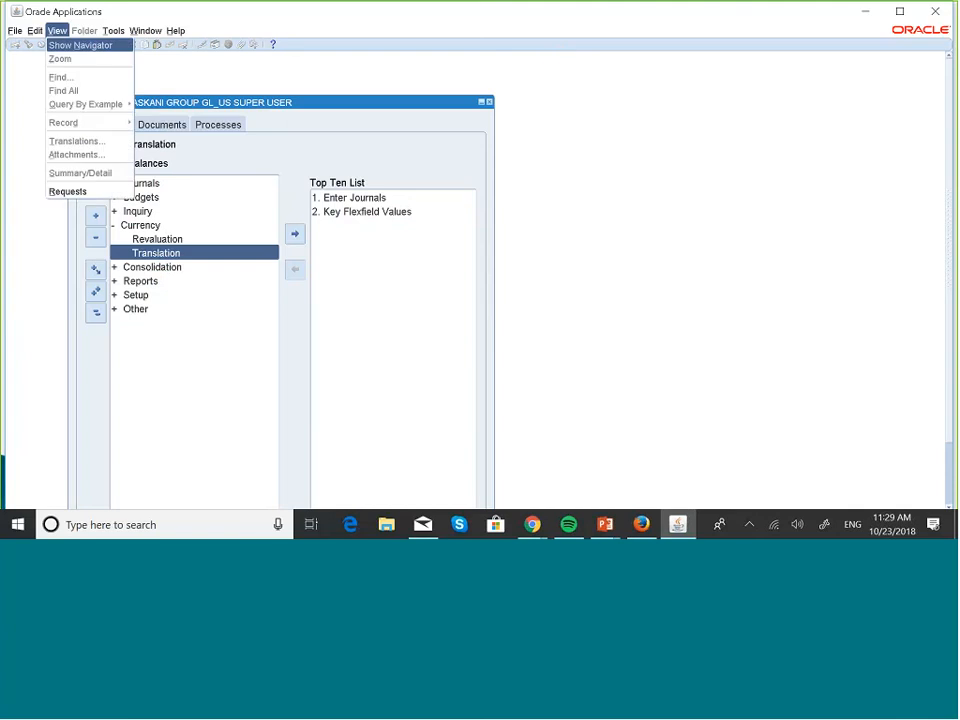
click(68, 191)
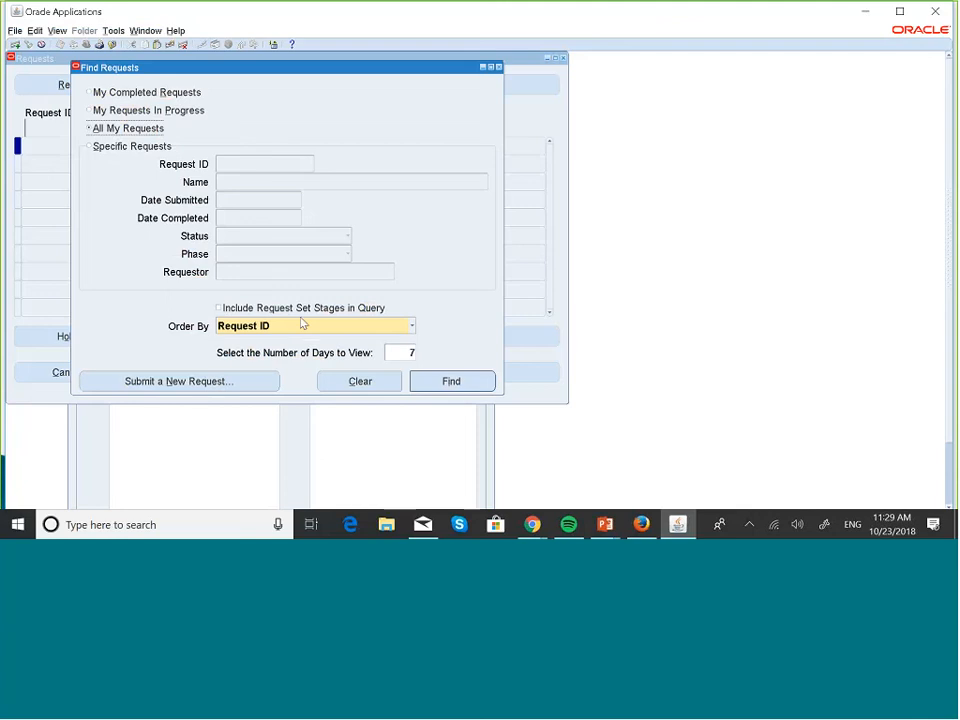
click(486, 381)
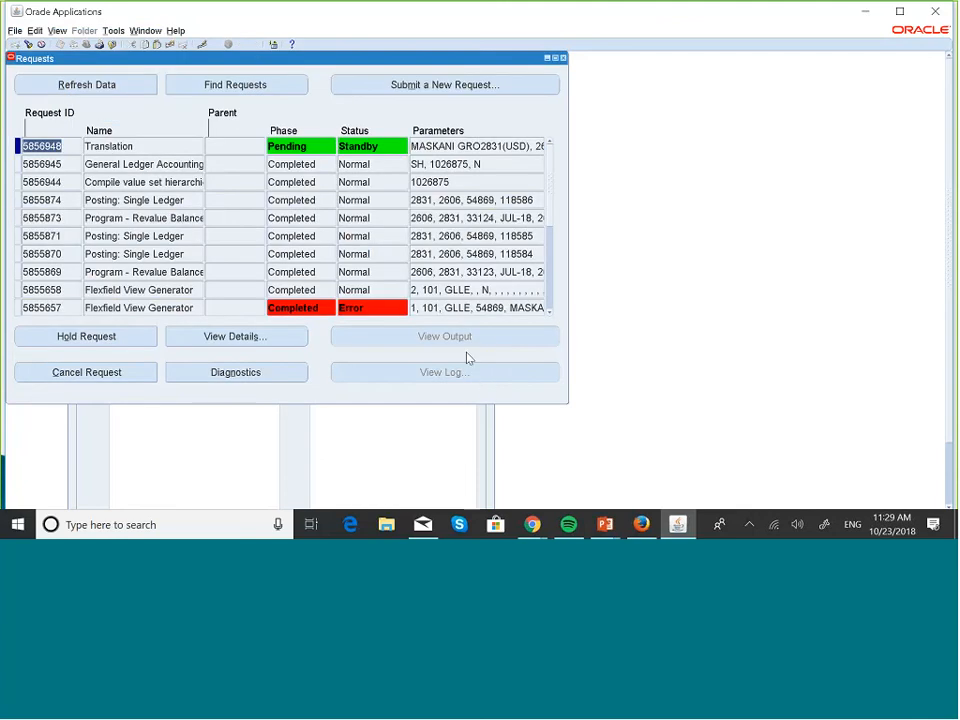
click(137, 87)
click(138, 90)
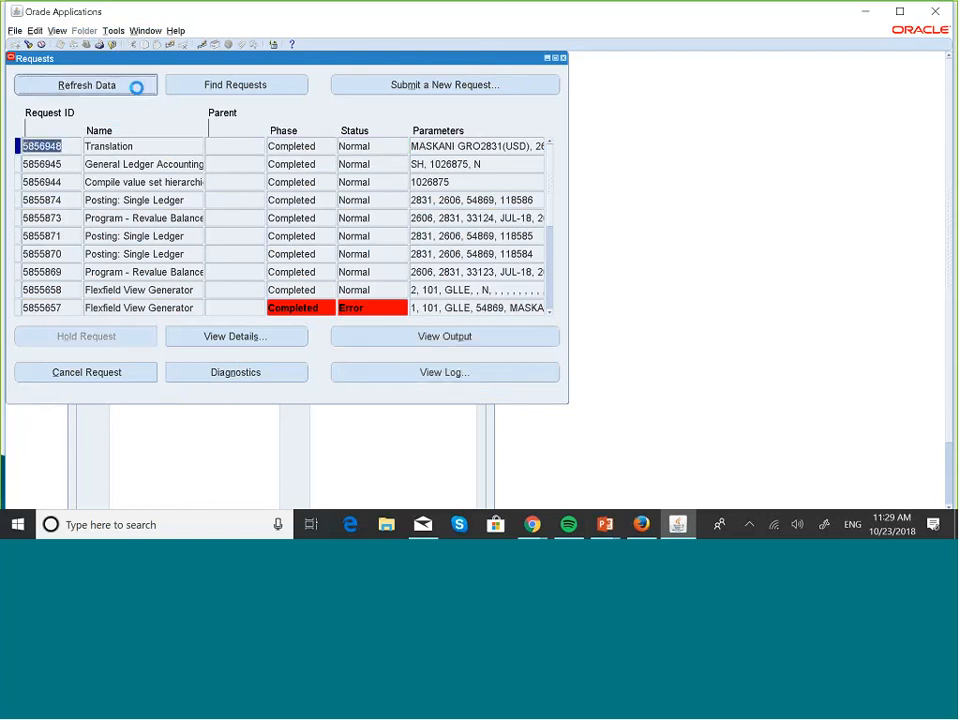
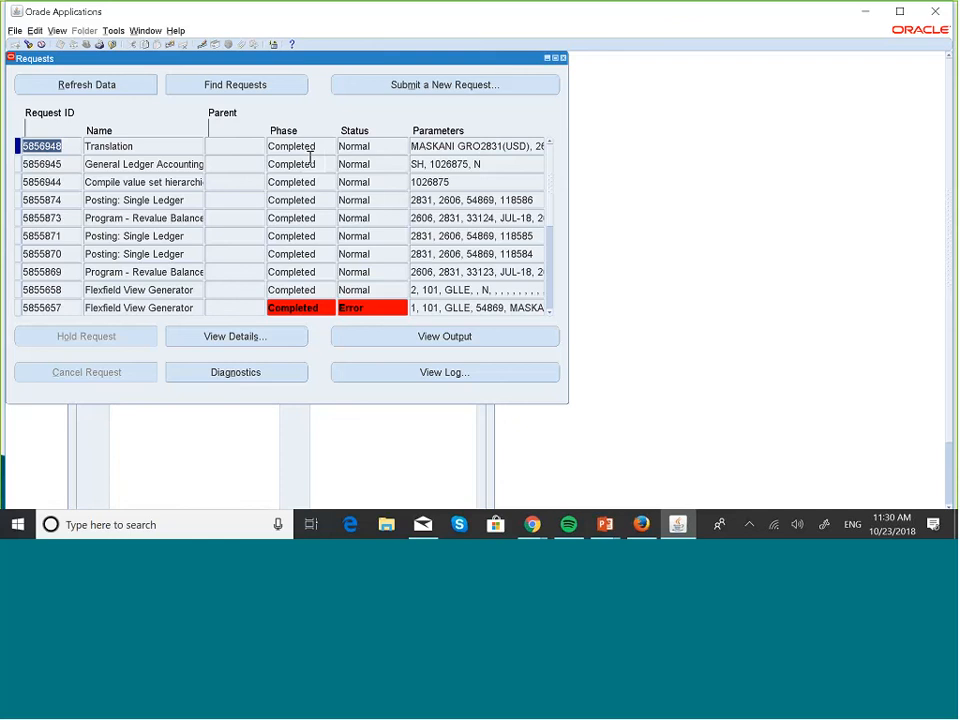
Switch from the Oracle requests list to the PowerPoint slide show on translation
key(alt+Tab)
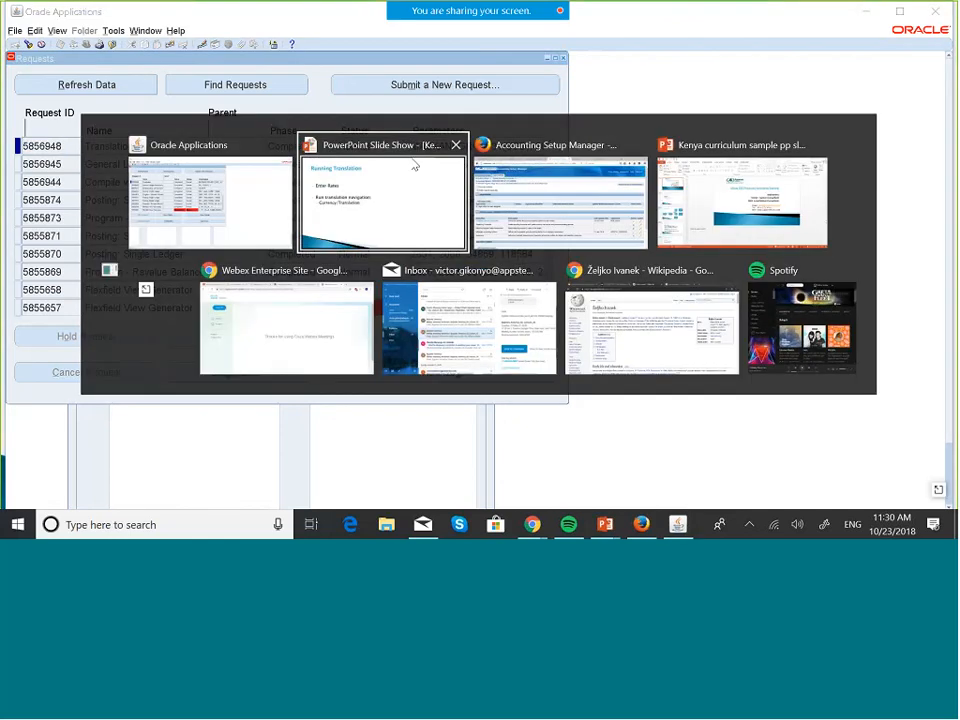
click(393, 176)
Show the Translation Setup diagram of USD balances translated to KES, then return to Oracle Requests
key(Left)
key(Left)
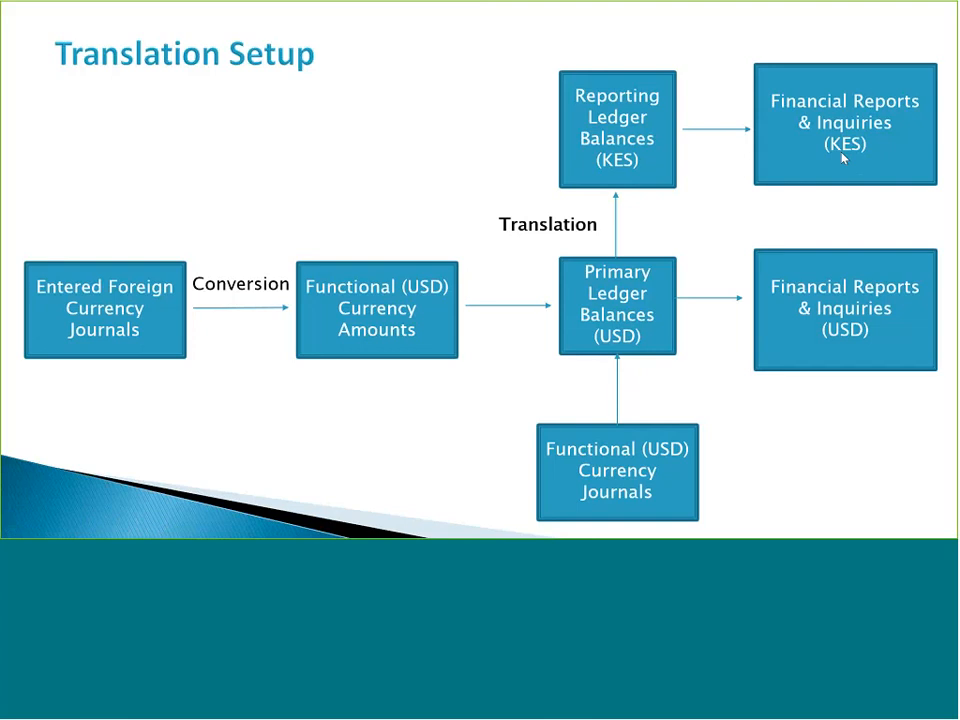
key(alt+Tab)
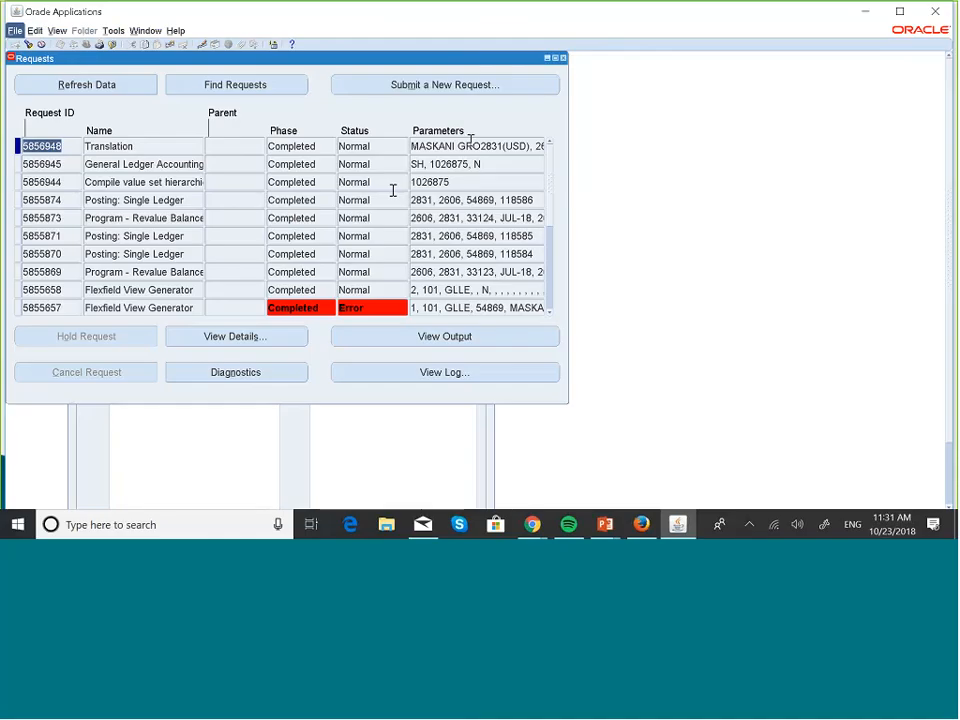
Close the Requests window and bring up Accounting Setup Manager for MASKANI GROUP US LEDGER
click(563, 60)
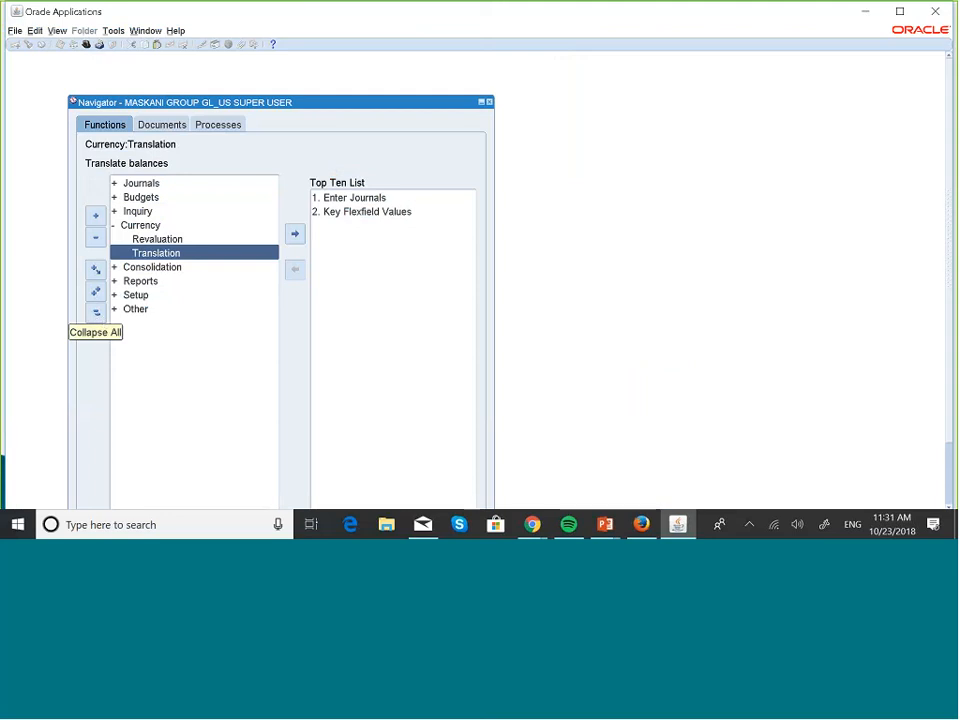
click(641, 524)
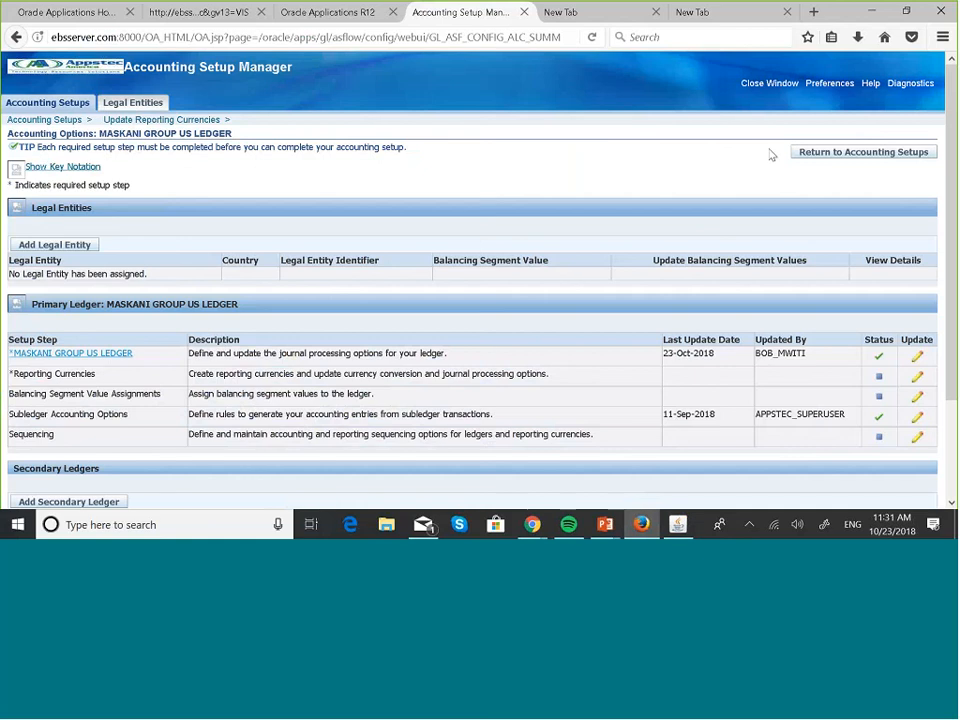
Mark the KES Reporting Currencies step complete in MASKANI GROUP US LEDGER's accounting options
click(873, 151)
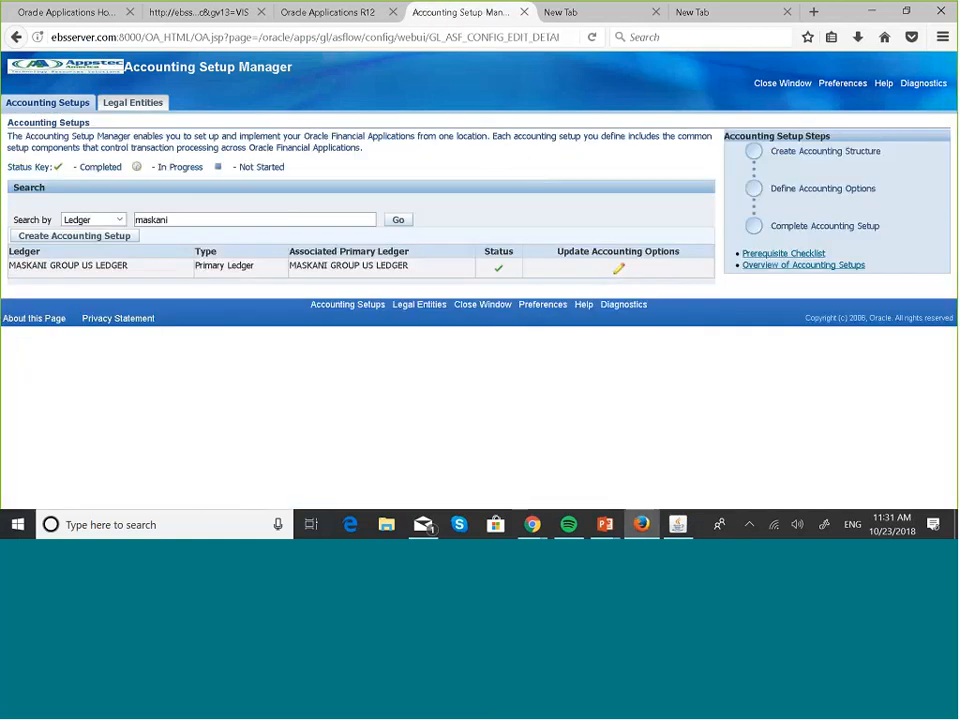
click(620, 269)
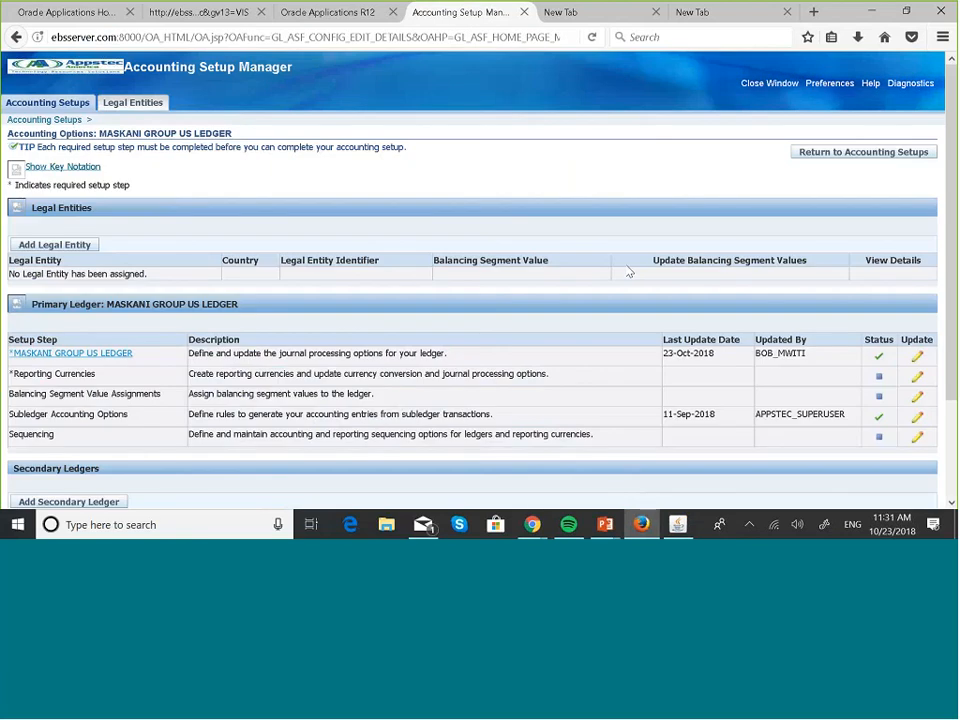
click(917, 378)
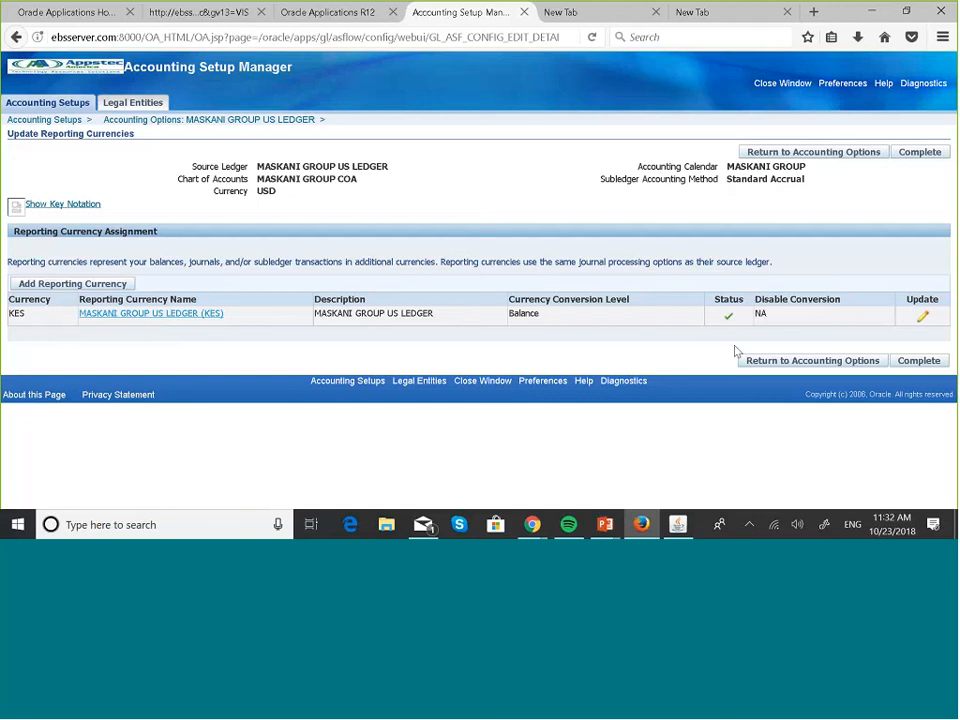
click(913, 362)
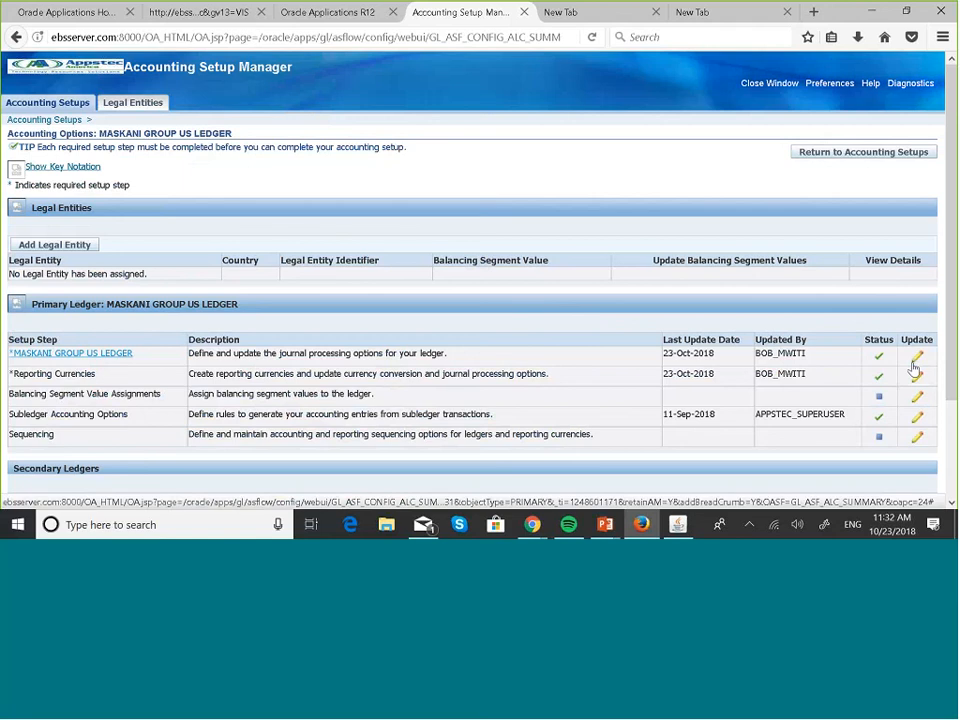
key(alt+Tab)
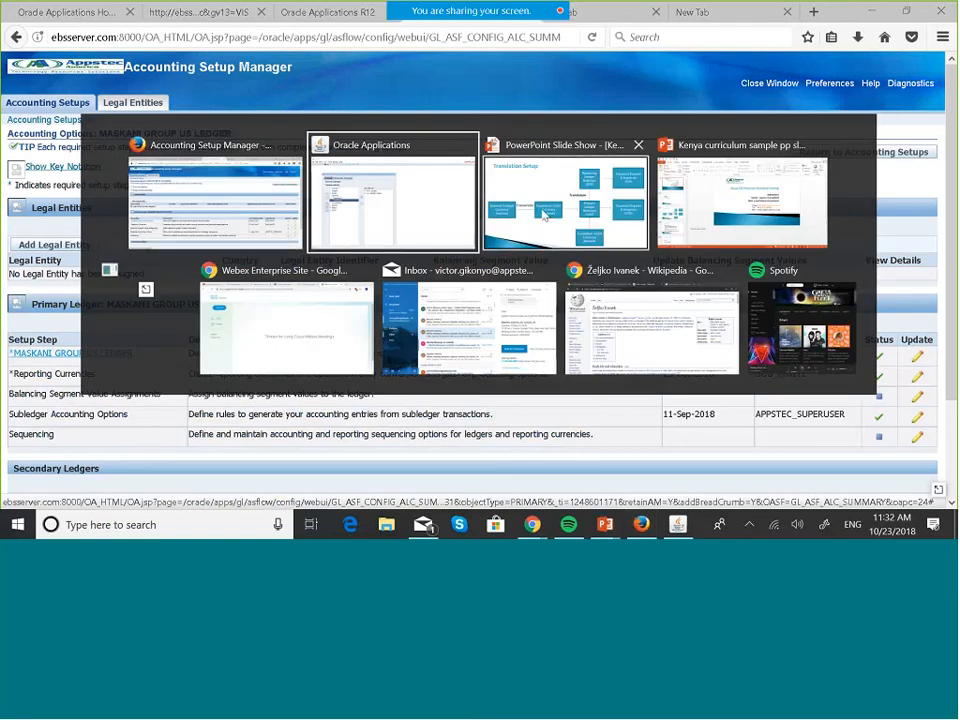
Open the Inquiry > Account form in the Oracle Navigator for MASKANI GROUP US LEDGER, JUL-18
click(443, 213)
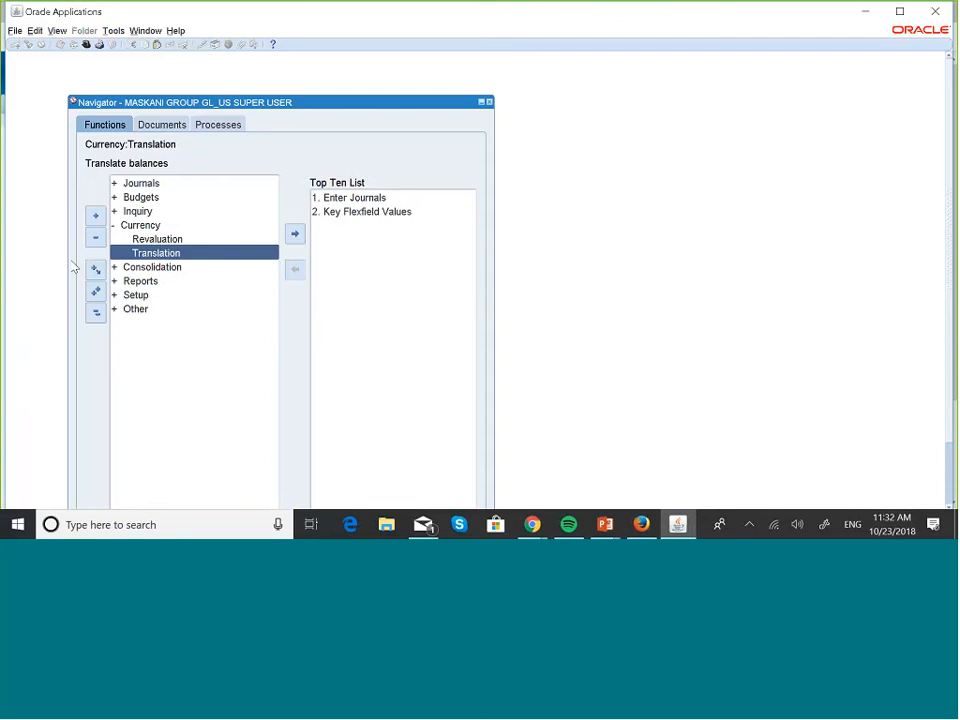
click(96, 240)
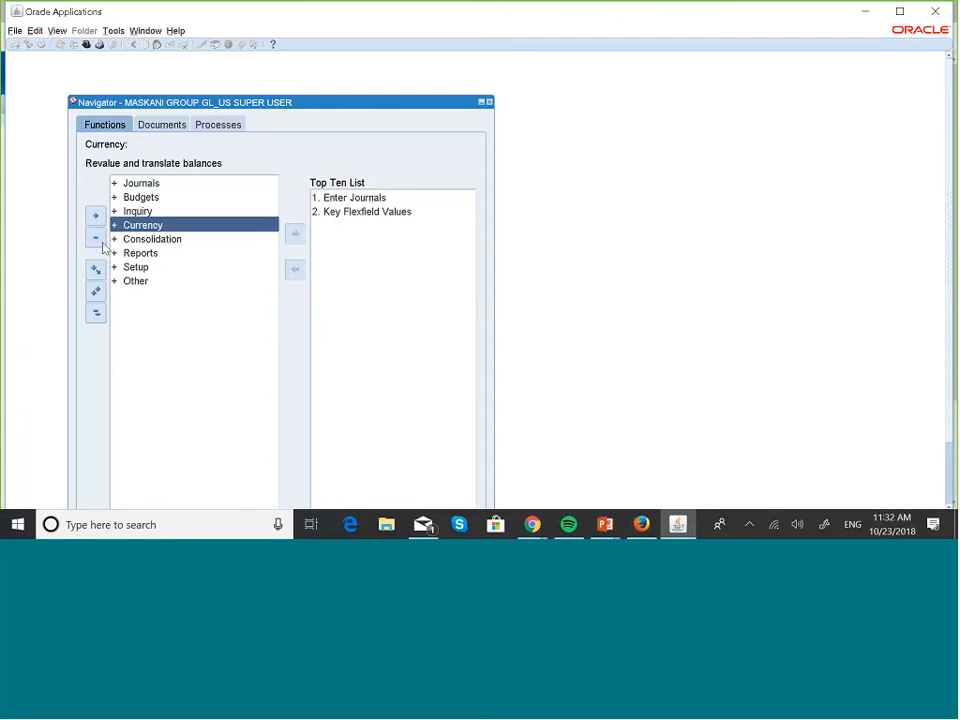
click(151, 214)
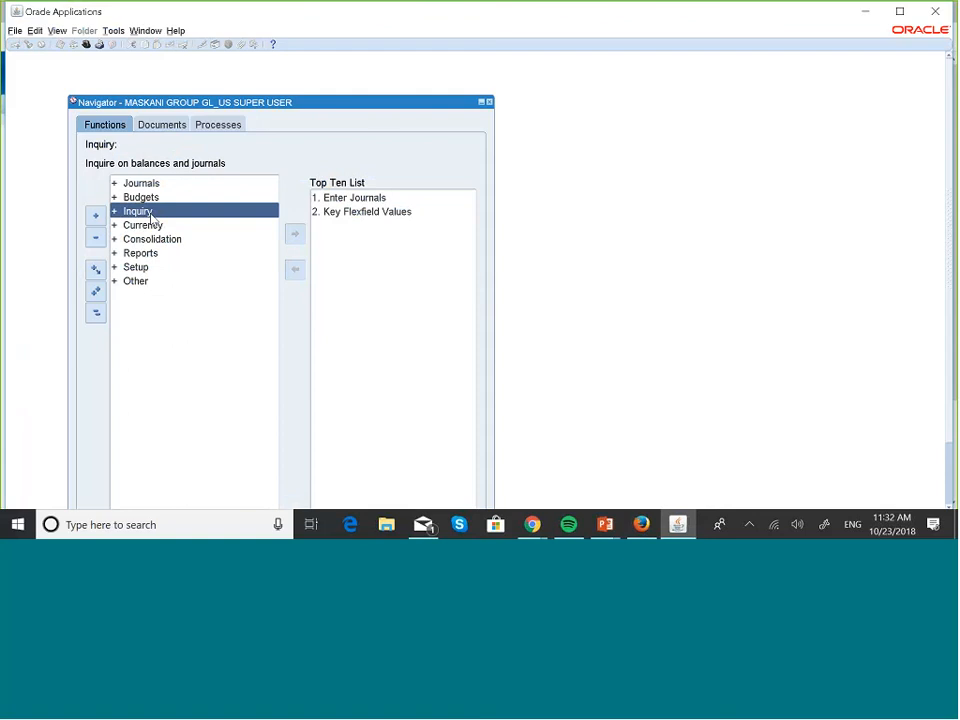
double_click(151, 214)
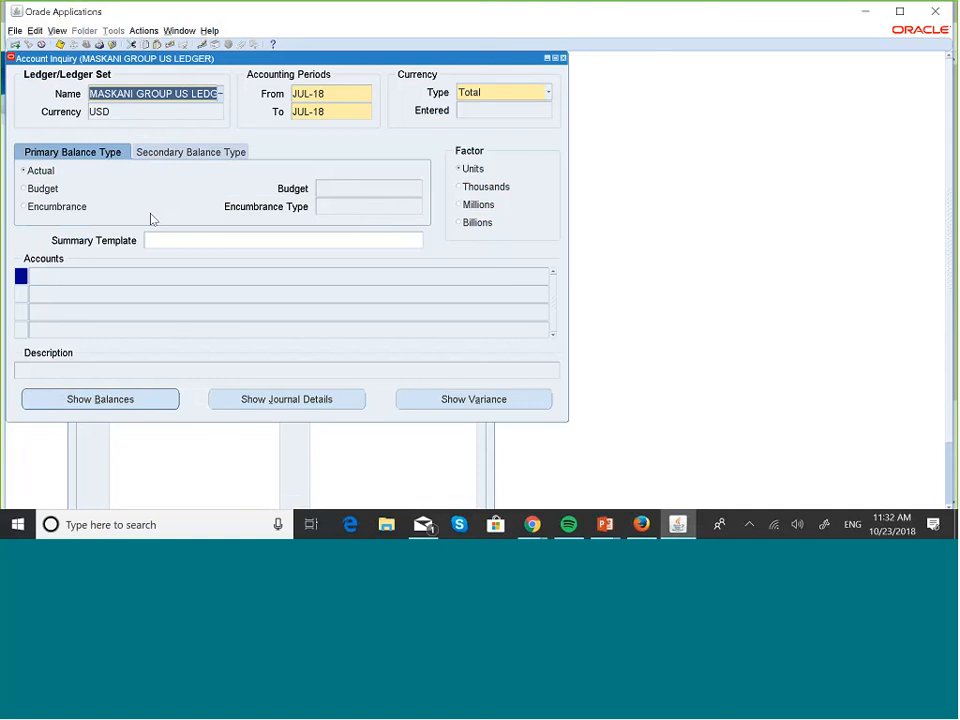
Select the USD ledger MASKANI GROUP US LEDGER and list its accounts, starting with Maskani Developers Cash
click(220, 94)
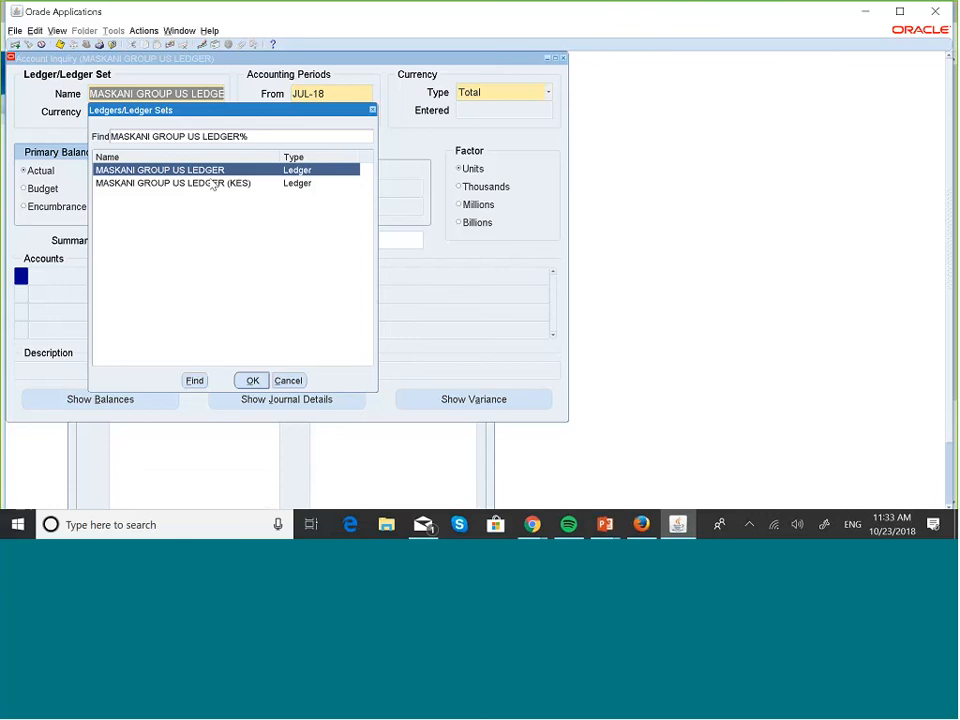
click(230, 185)
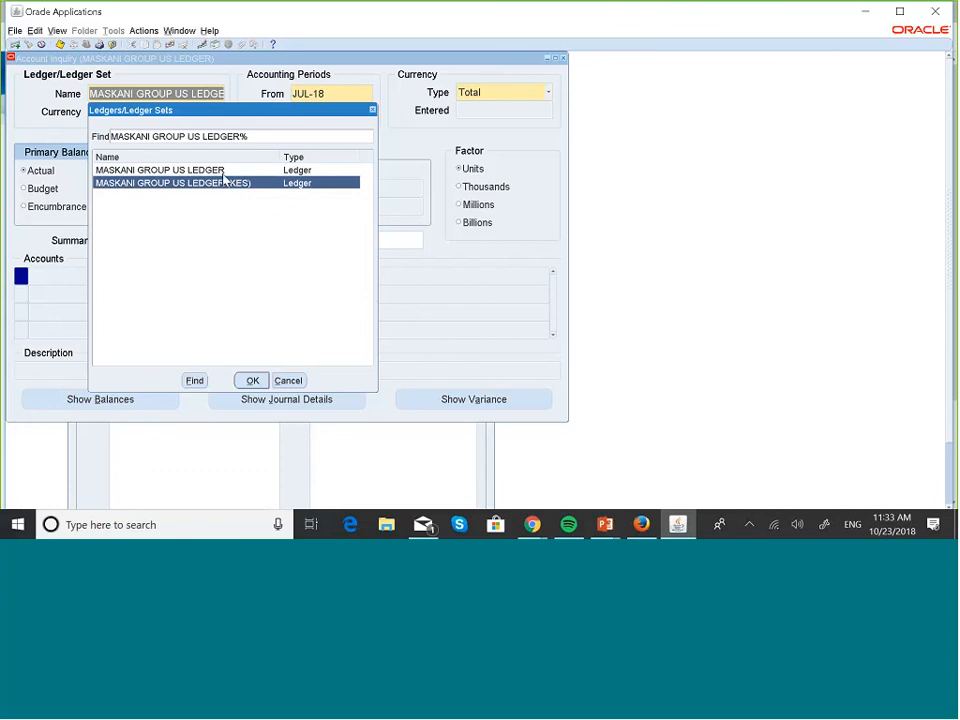
click(218, 172)
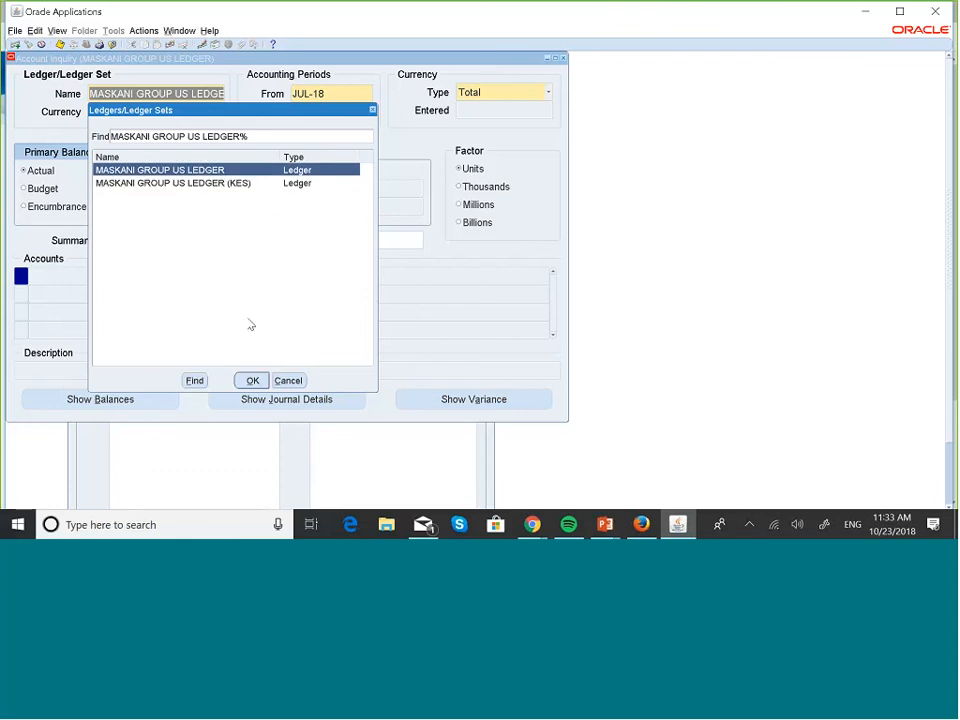
click(252, 380)
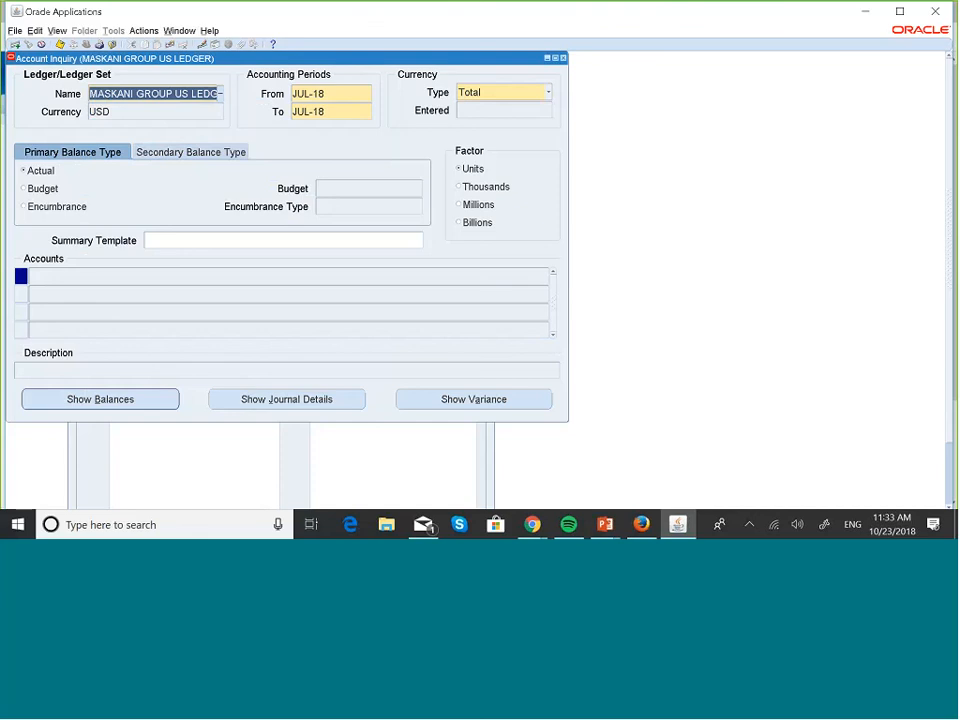
click(84, 276)
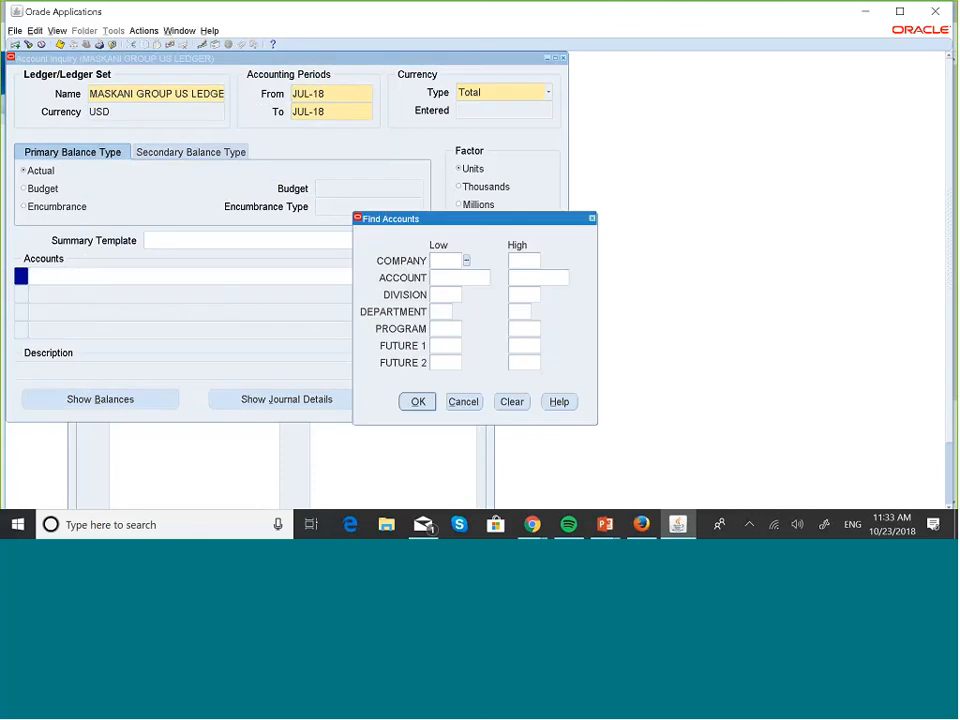
click(428, 402)
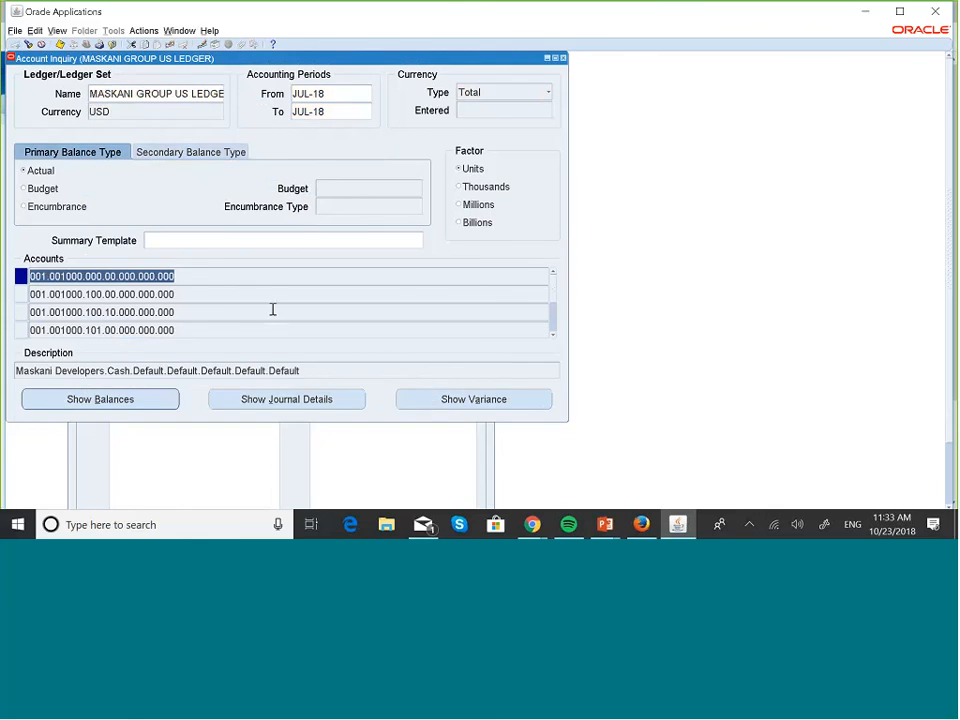
click(171, 293)
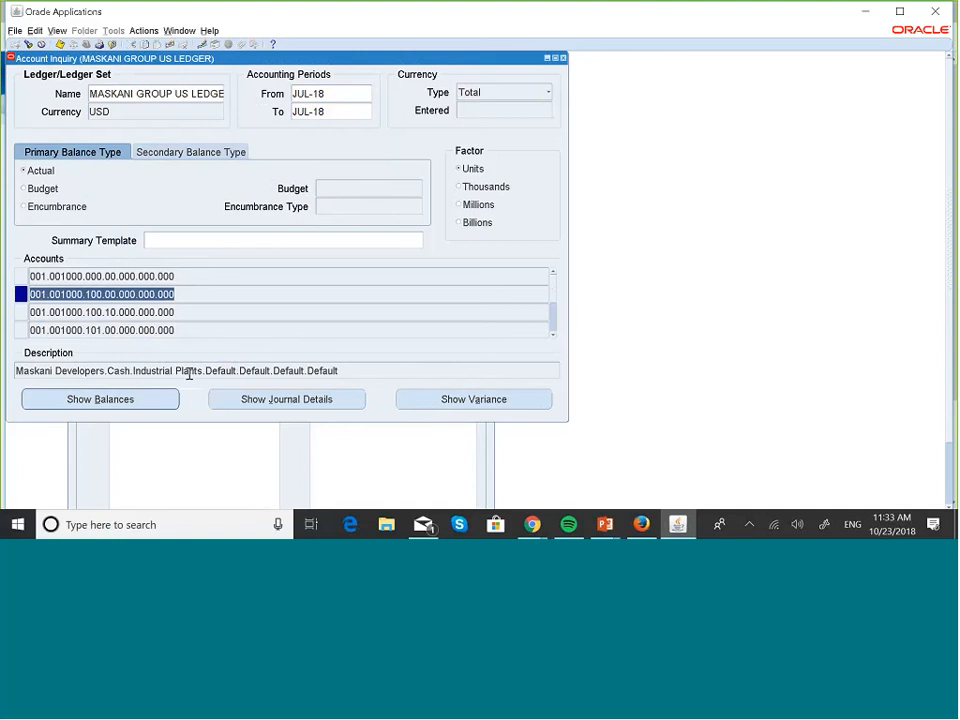
click(142, 397)
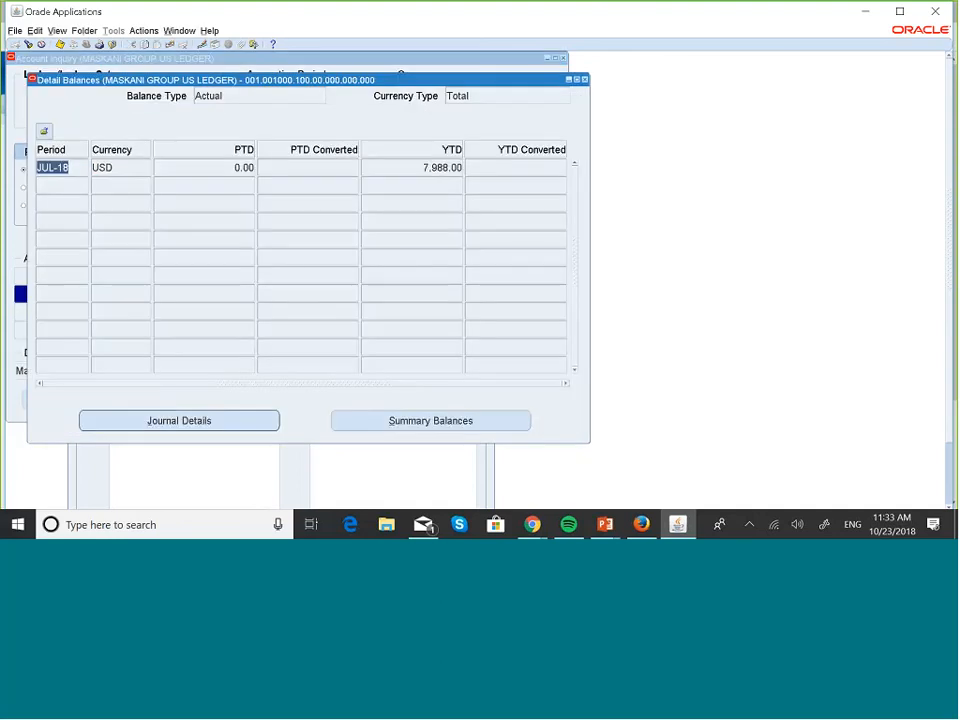
click(586, 79)
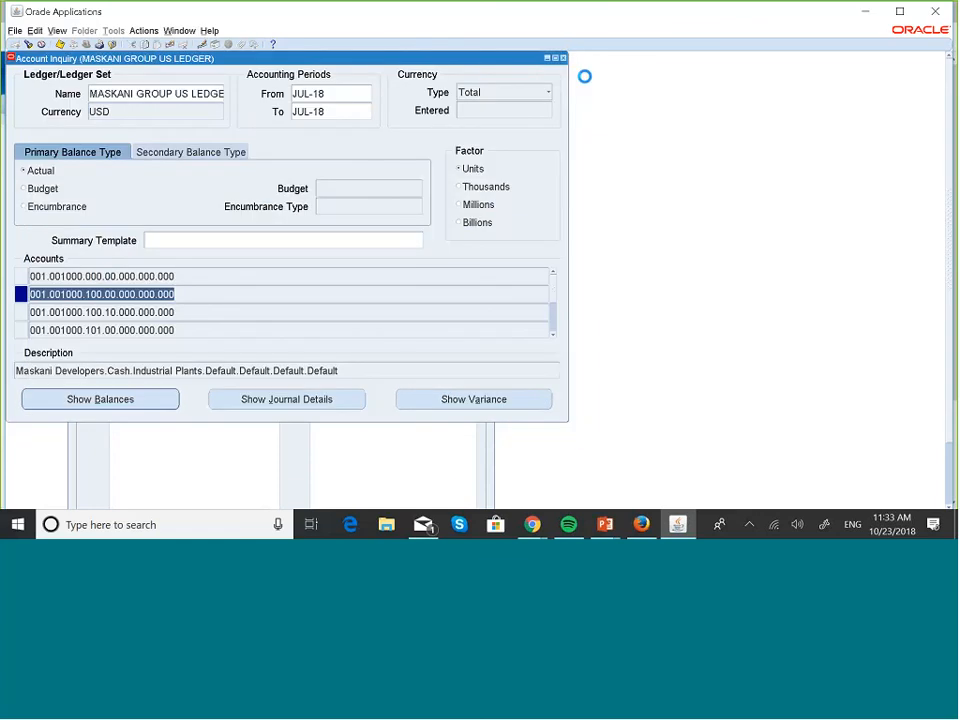
key(Down)
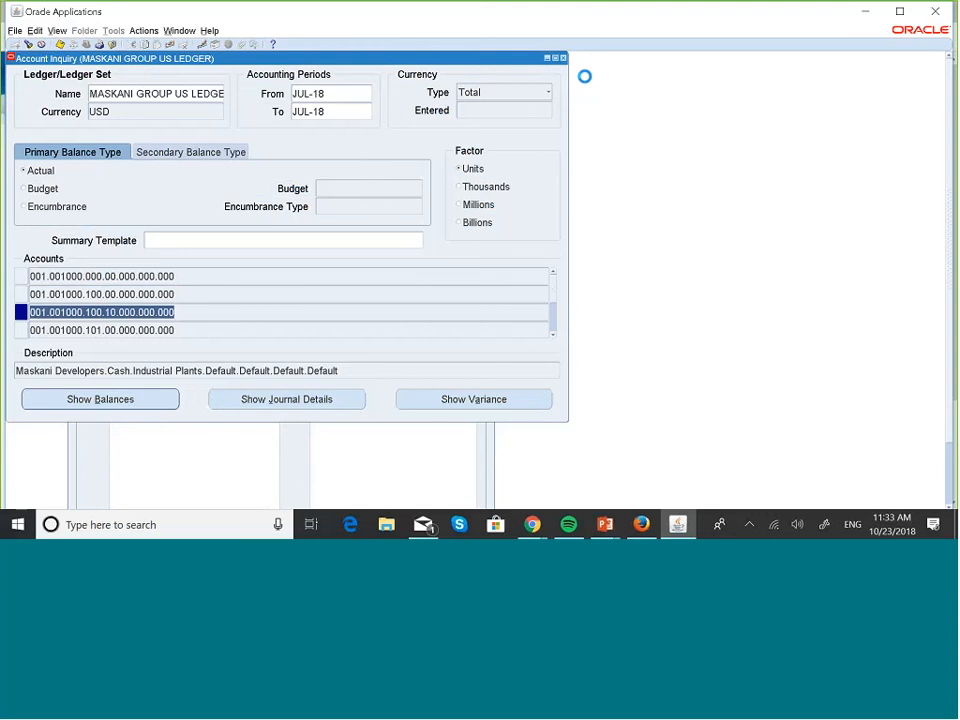
click(90, 399)
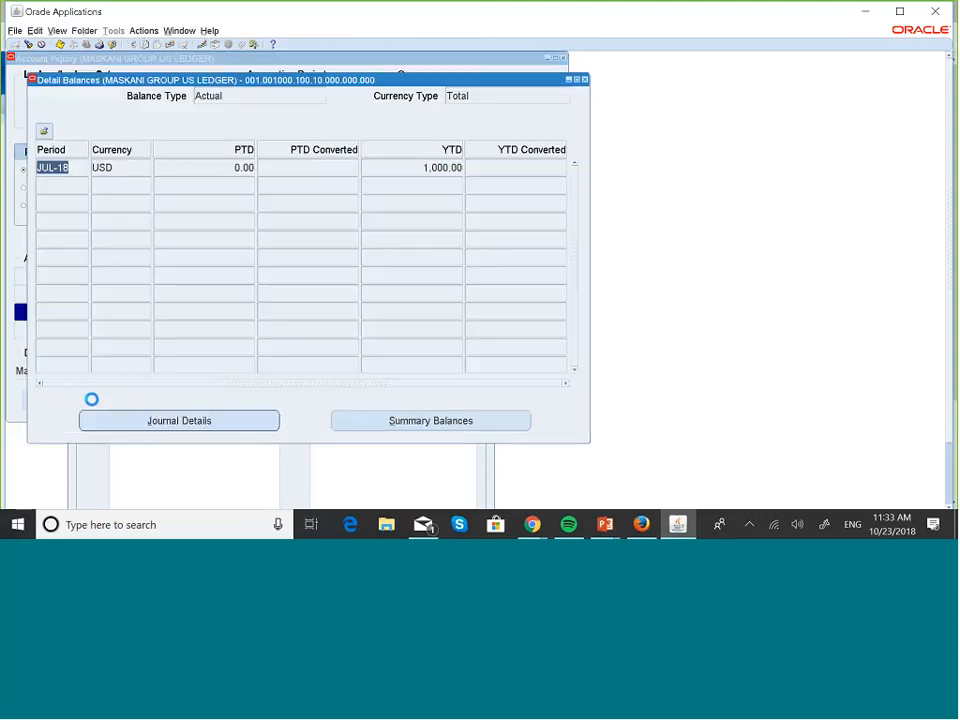
click(586, 79)
key(Down)
key(Down)
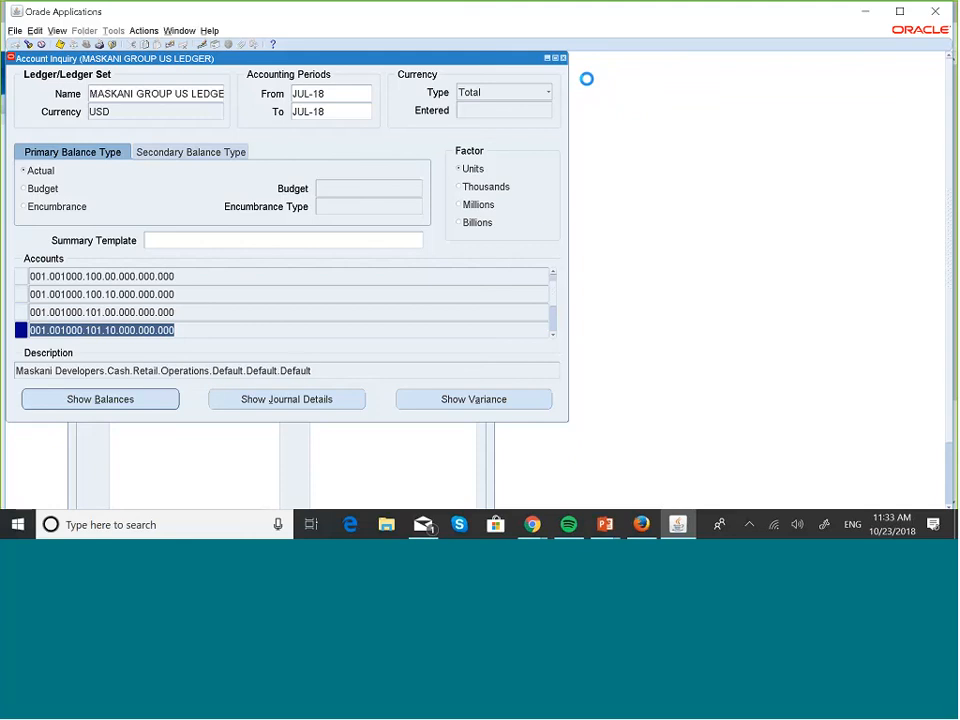
key(Down)
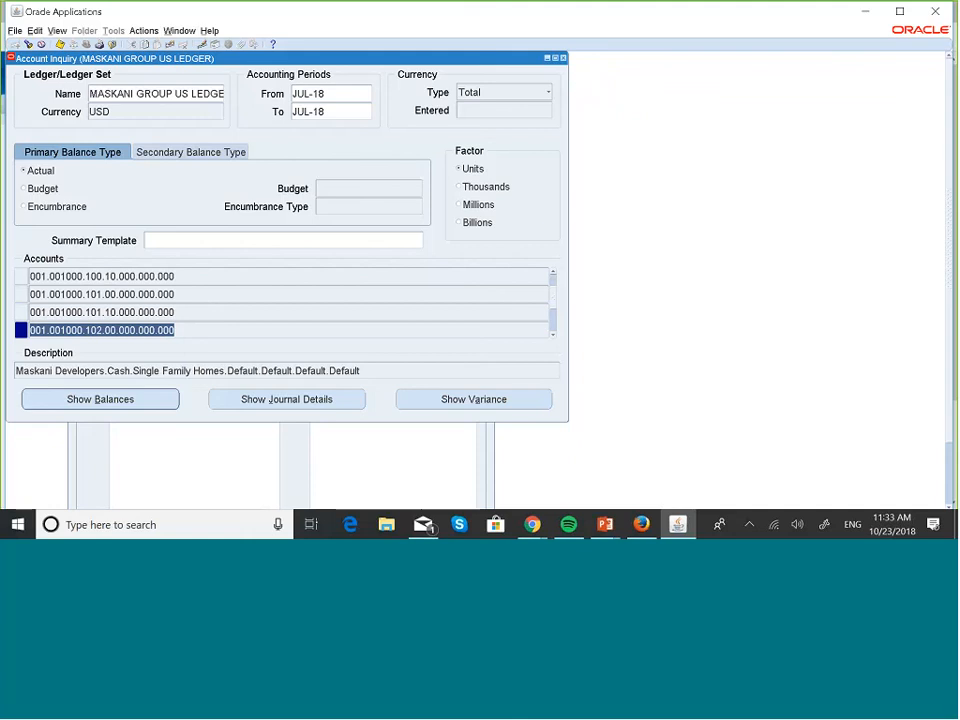
click(146, 401)
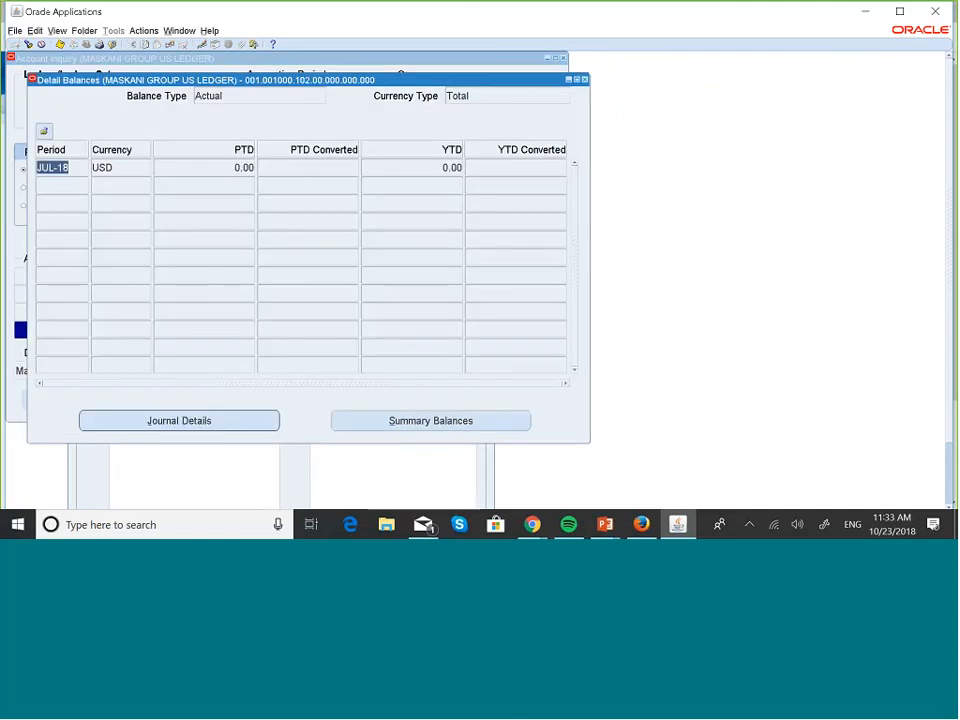
click(585, 79)
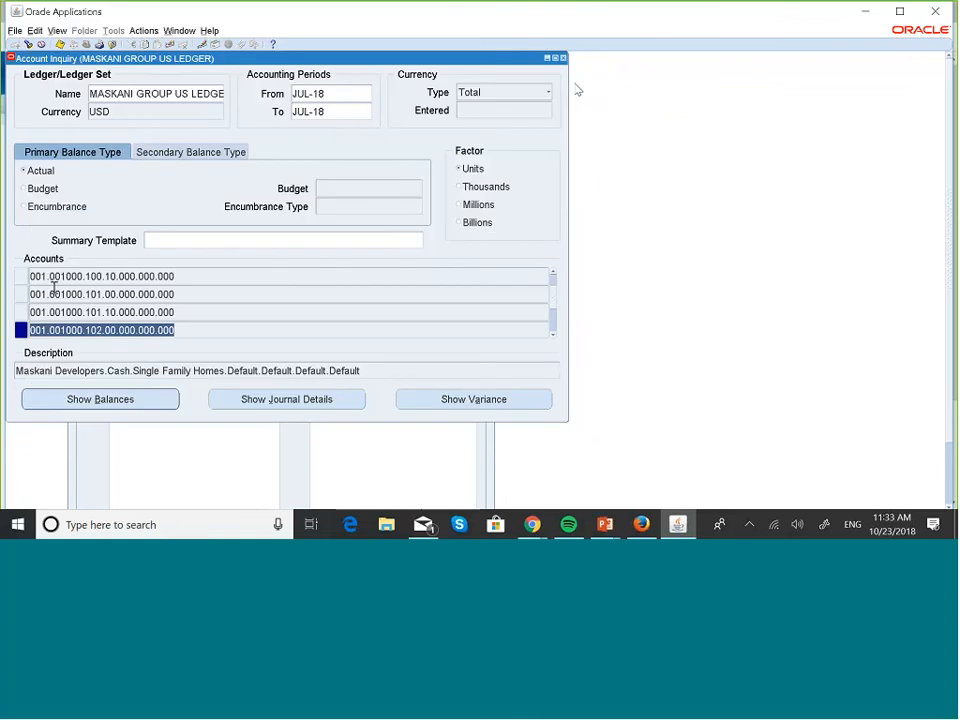
click(553, 274)
click(553, 274)
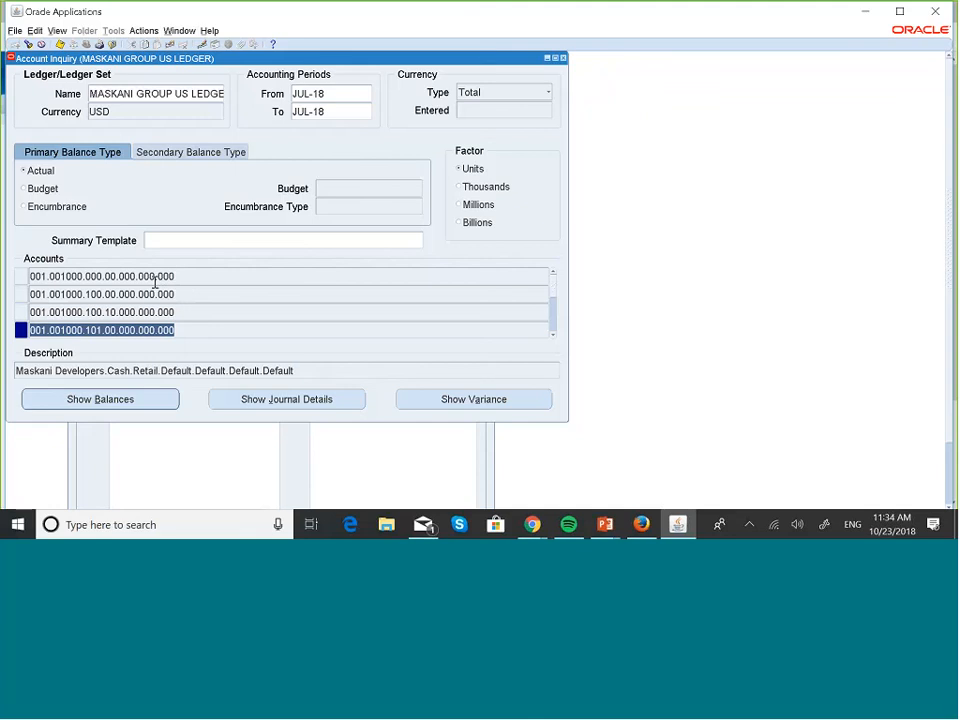
click(140, 293)
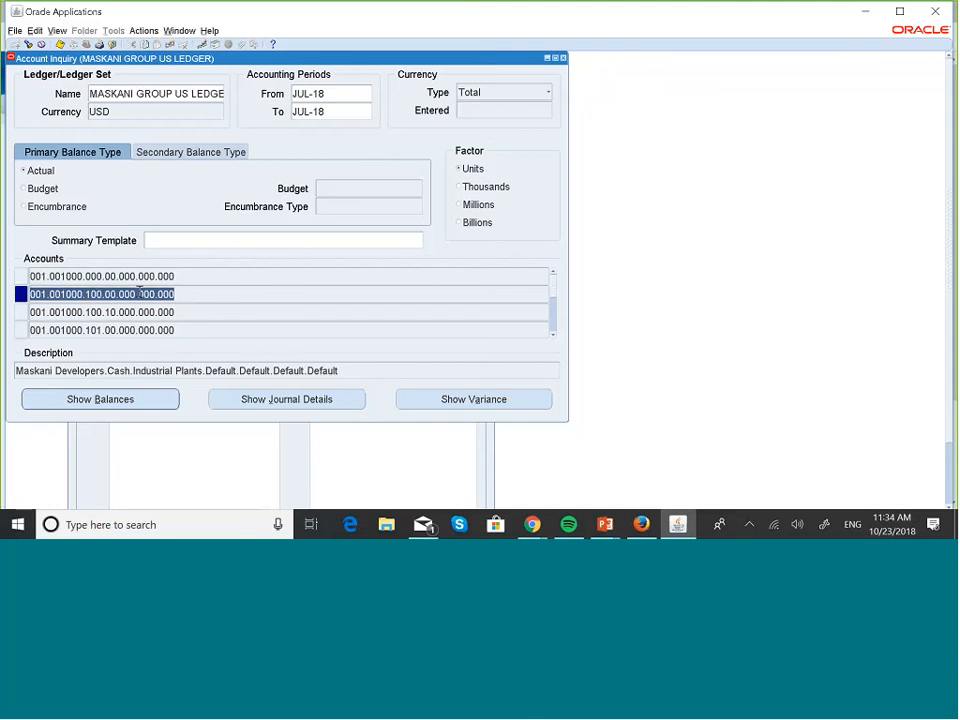
click(111, 400)
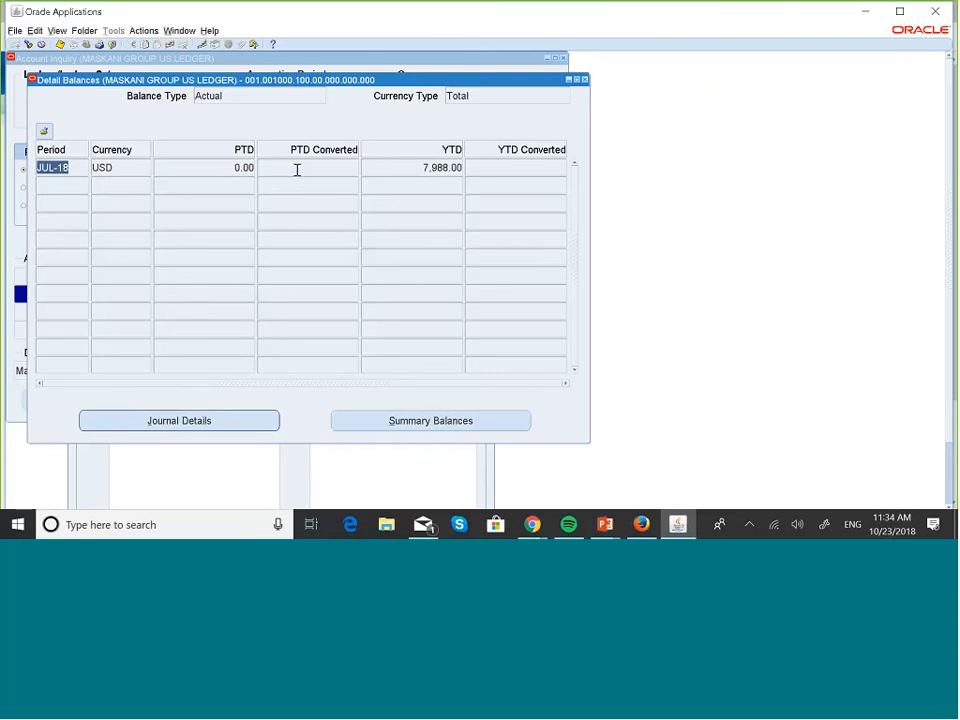
click(586, 81)
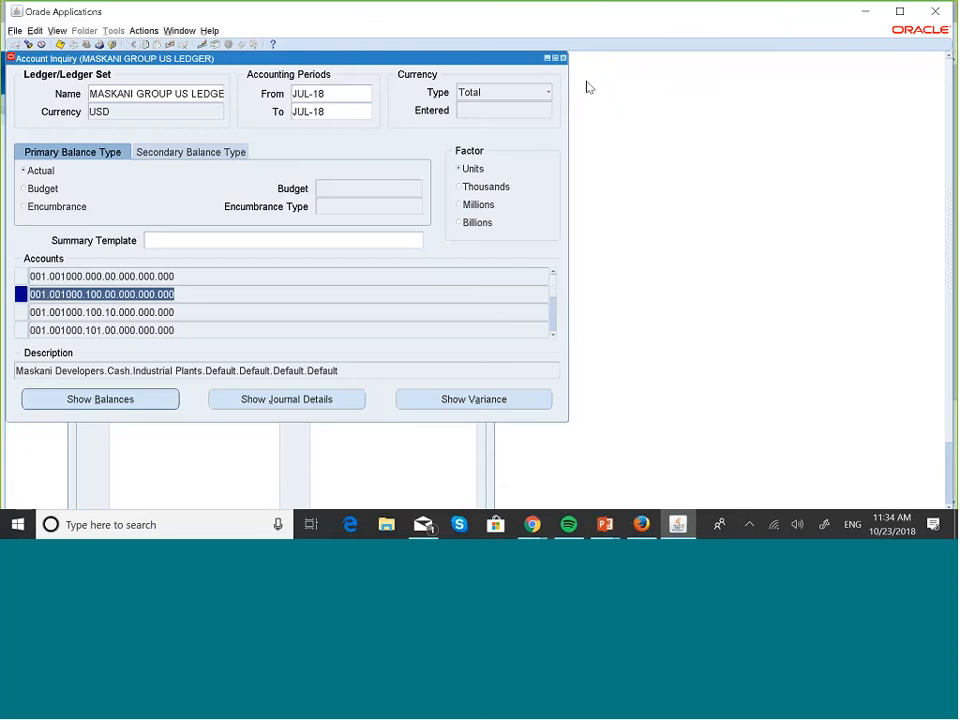
Switch the inquiry to MASKANI GROUP US LEDGER (KES) and view the Industrial Plants cash balance in KES
click(200, 92)
click(216, 93)
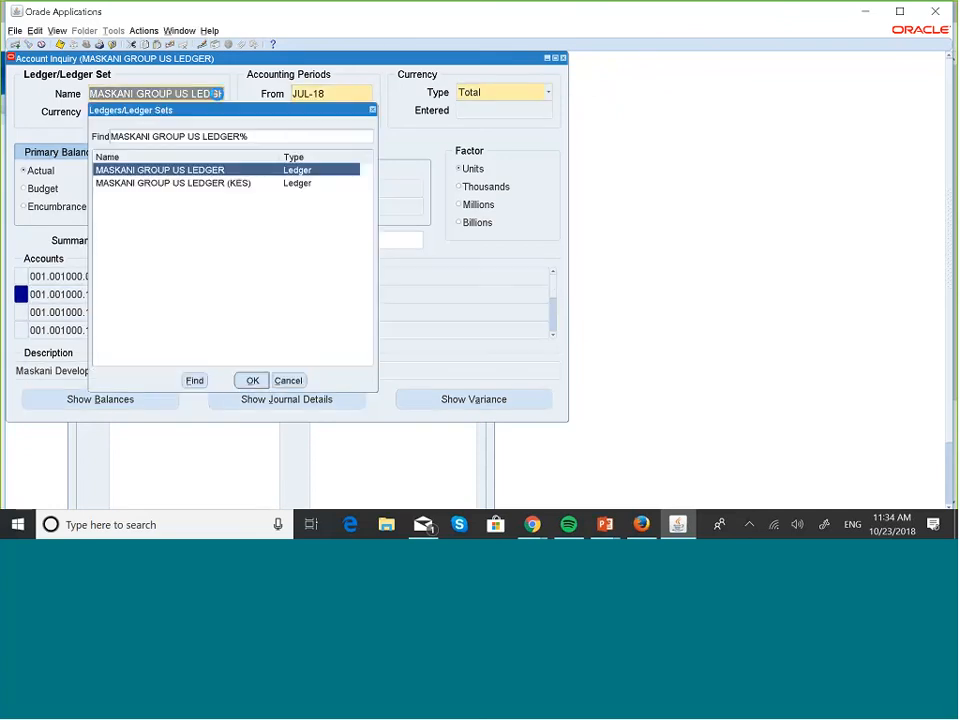
click(224, 185)
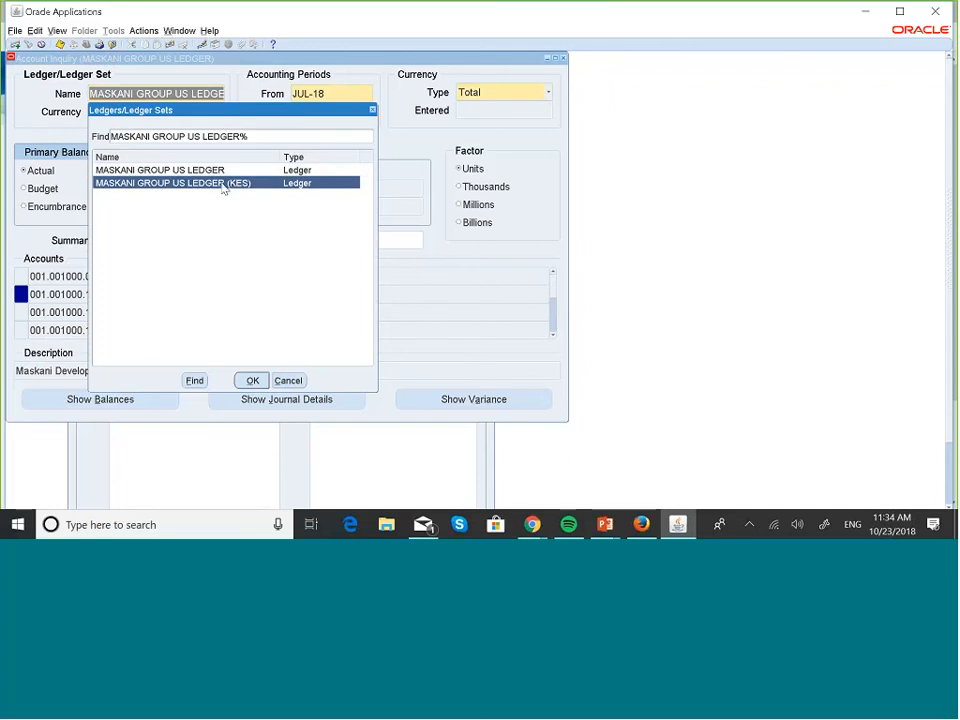
click(252, 380)
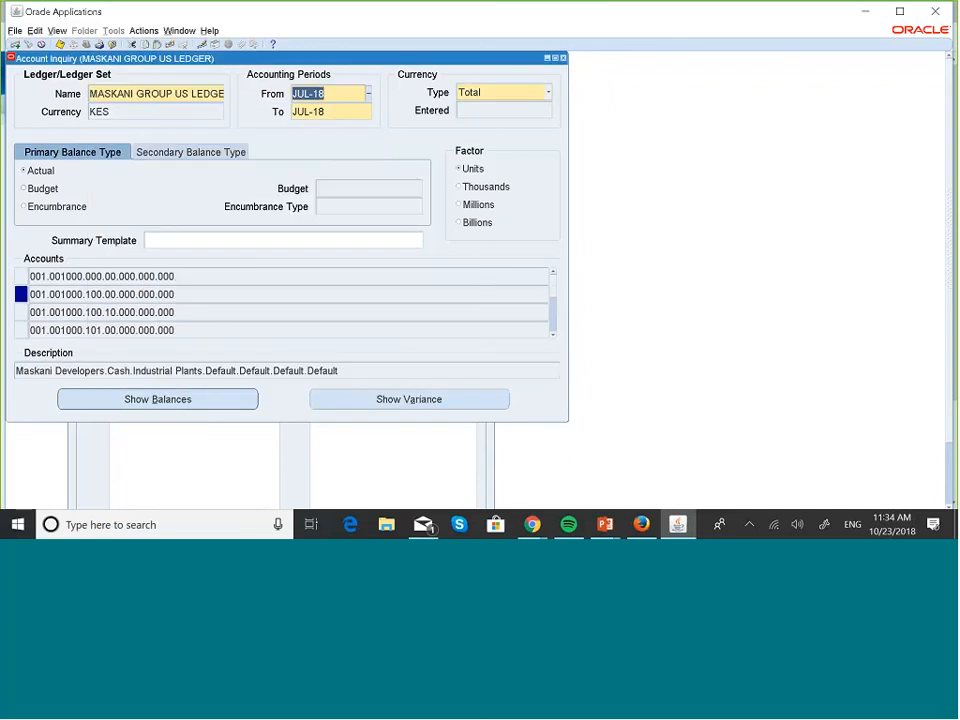
click(162, 399)
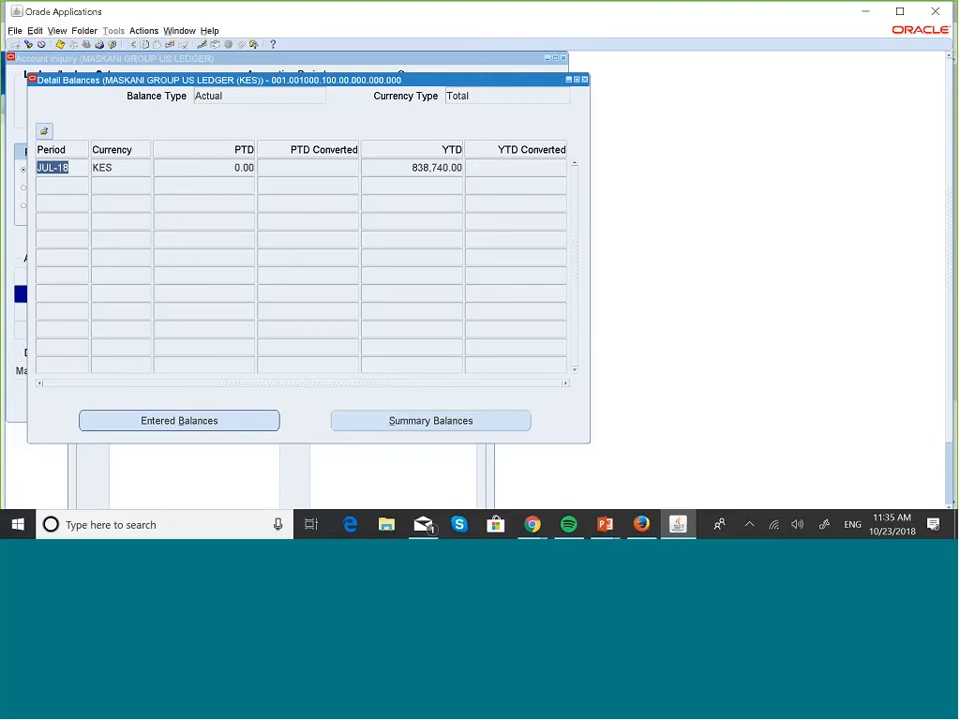
click(585, 79)
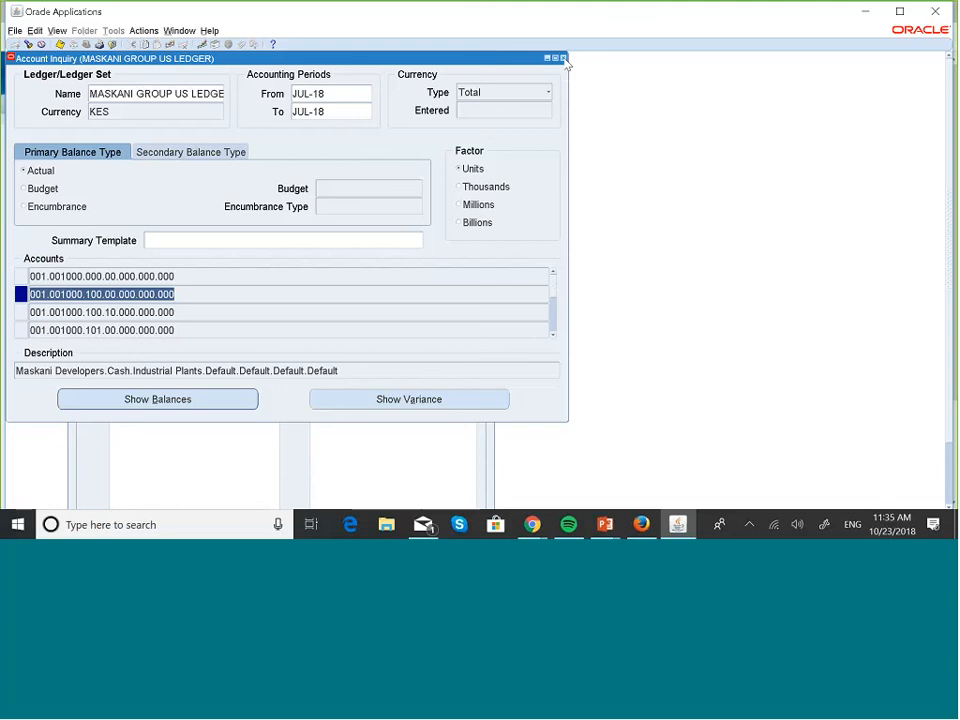
Return to the full-screen Translation Setup slide showing USD balances translated into KES
key(alt+Tab)
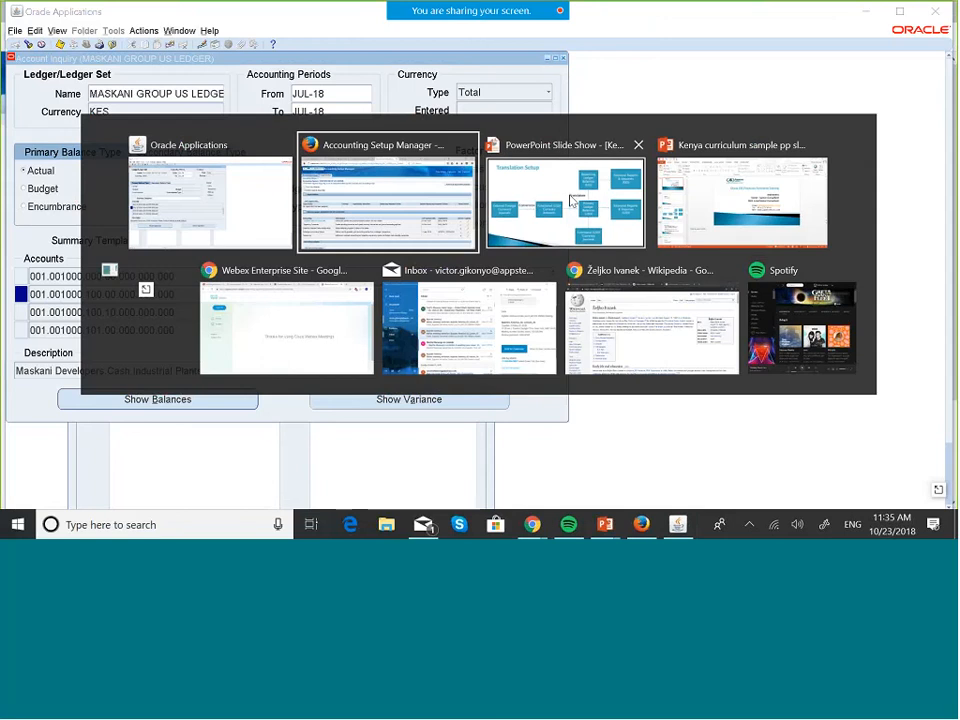
key(alt+Tab)
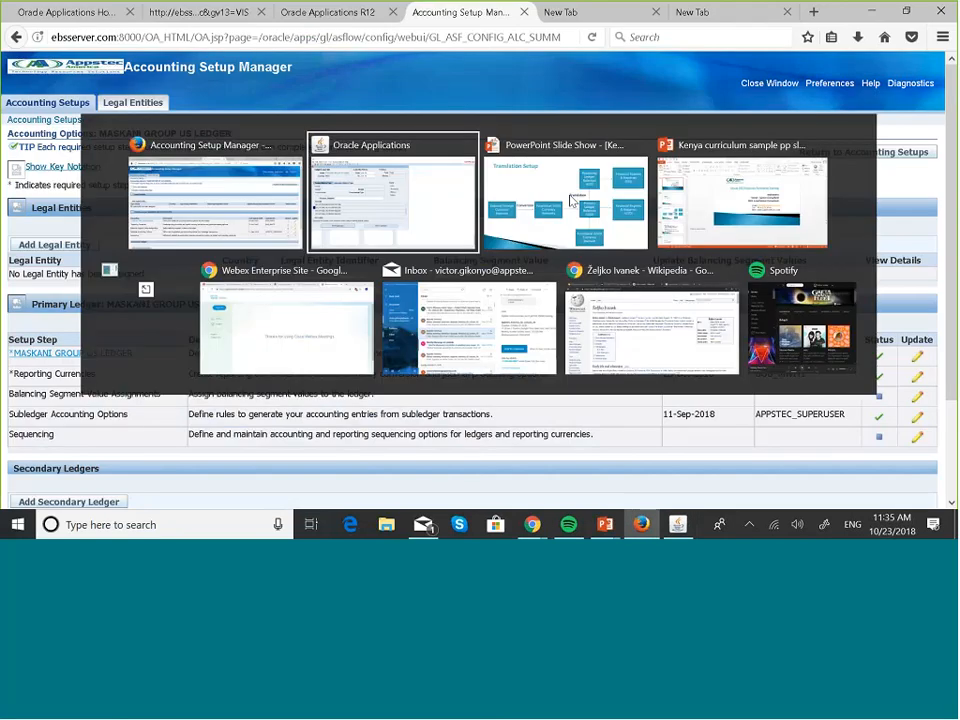
click(601, 204)
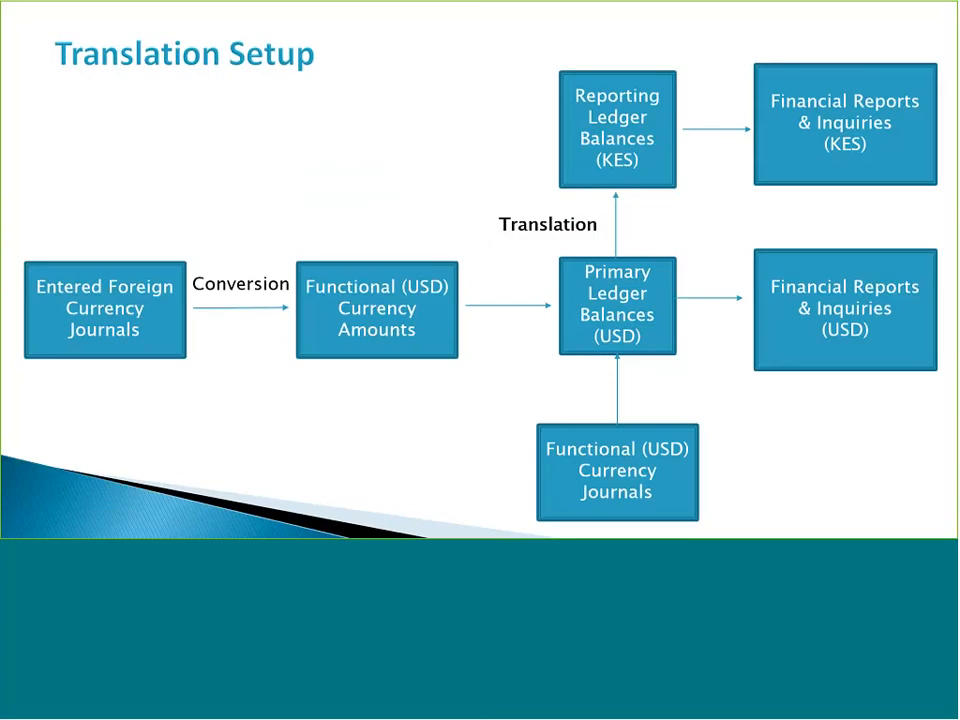